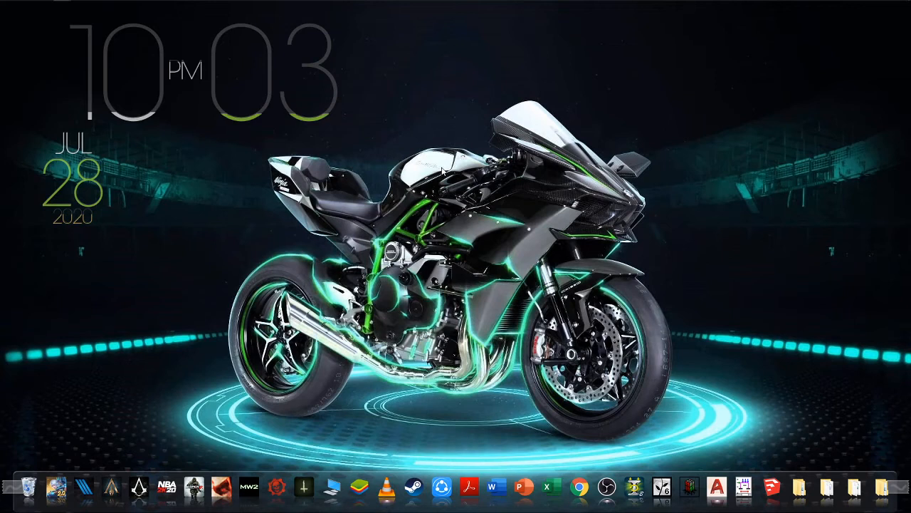
Launch AutoCAD 2017 and bring the whole floor plan into view
click(716, 487)
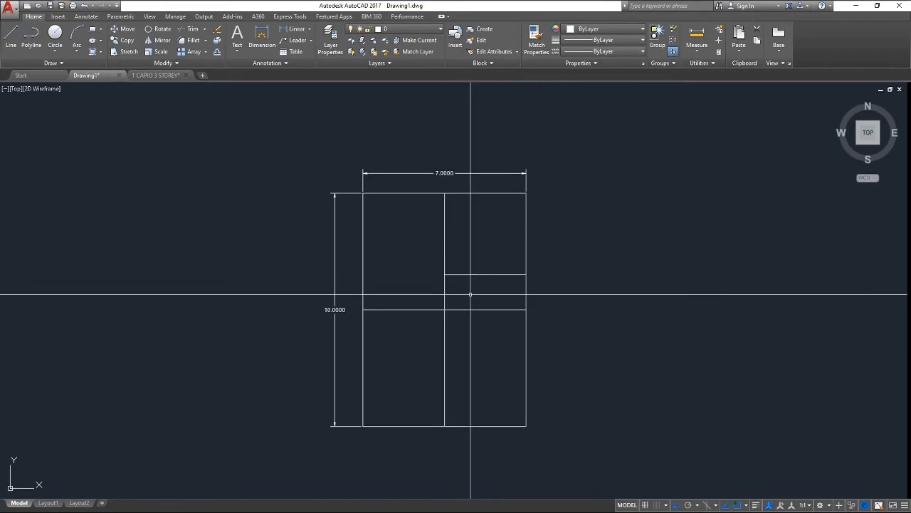
scroll(471, 299, up, 2)
mouse_move(470, 309)
middle_down()
mouse_move(476, 261)
mouse_move(456, 232)
mouse_move(468, 307)
middle_up()
scroll(475, 261, down, 2)
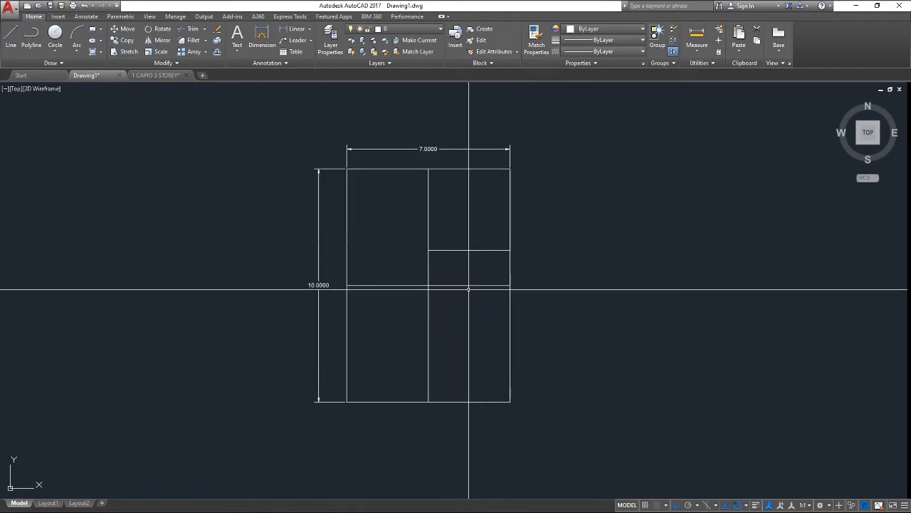
Delete the 7.0000 width and 10.0000 height dimensions from the floor plan
click(377, 149)
key(Delete)
click(320, 214)
key(Delete)
Pan and zoom around the floor plan to check the remaining room lines
middle_drag(366, 265, 361, 179)
scroll(386, 354, down, 2)
scroll(383, 230, up, 2)
middle_drag(383, 230, 411, 185)
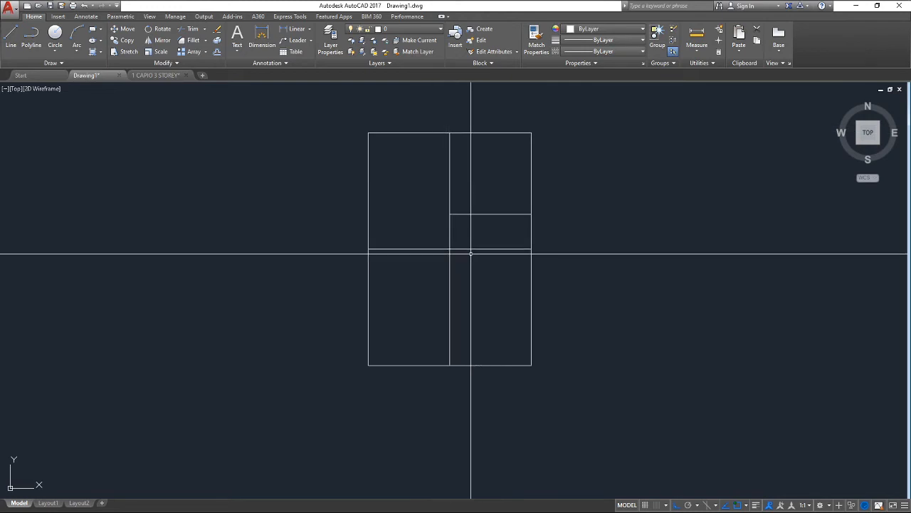
middle_drag(416, 195, 408, 249)
middle_drag(430, 297, 435, 204)
middle_drag(390, 240, 375, 285)
middle_drag(405, 216, 406, 232)
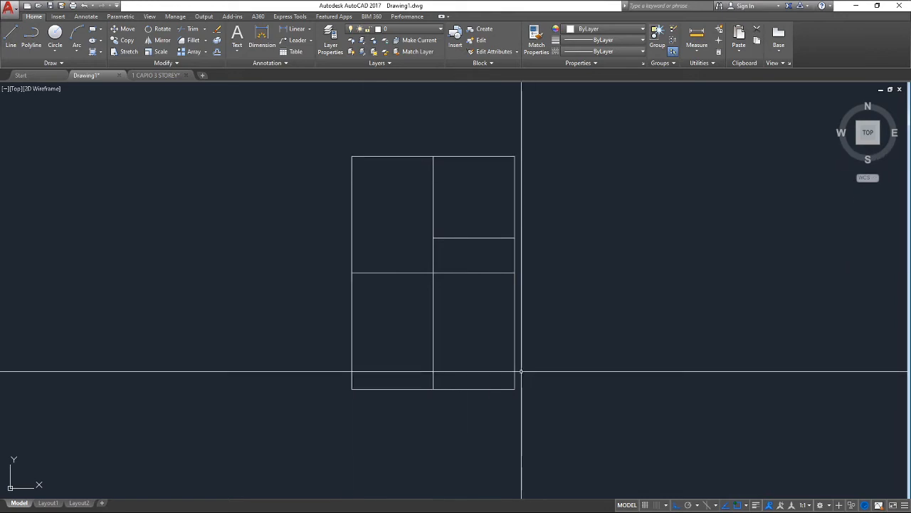
mouse_move(444, 272)
middle_down()
mouse_move(432, 301)
mouse_move(444, 252)
mouse_move(473, 220)
middle_up()
scroll(467, 266, down, 2)
middle_drag(467, 264, 466, 301)
scroll(466, 234, up, 2)
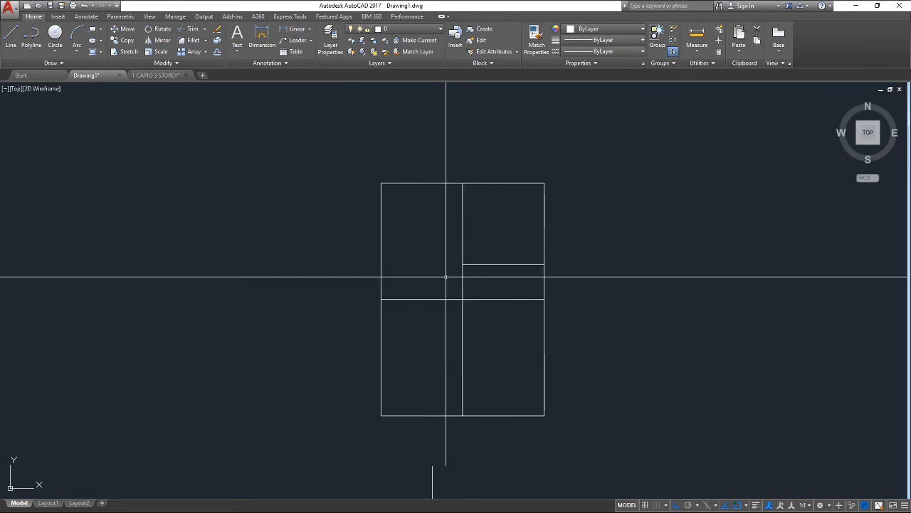
middle_drag(472, 386, 486, 316)
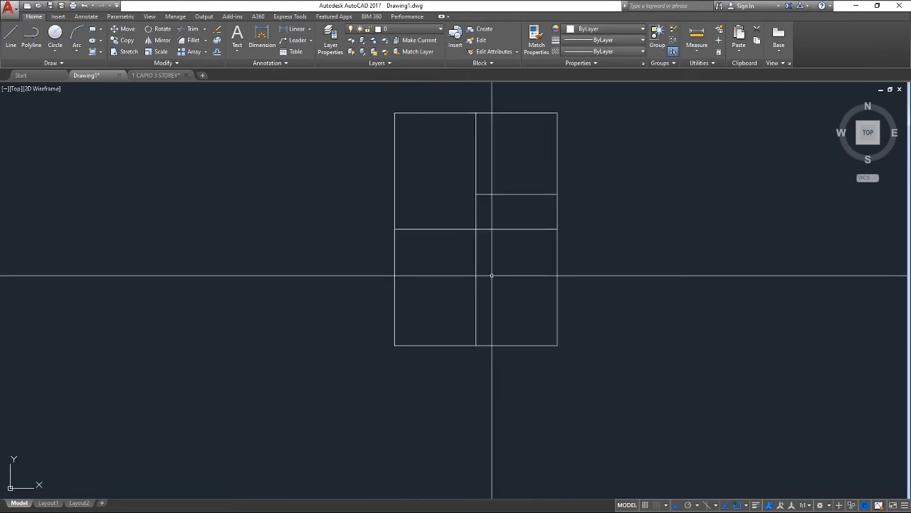
middle_drag(501, 177, 485, 255)
mouse_move(484, 299)
middle_down()
mouse_move(513, 245)
mouse_move(533, 306)
middle_up()
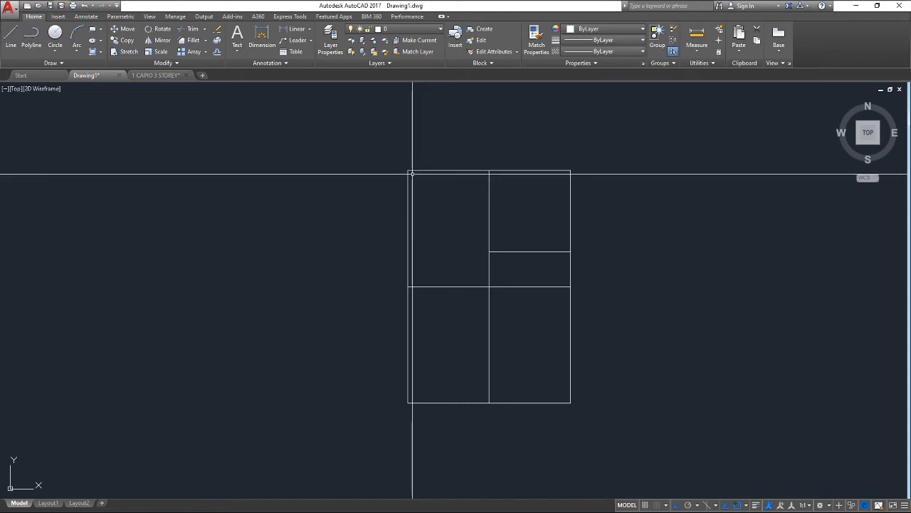
scroll(451, 209, down, 2)
middle_drag(444, 230, 384, 267)
scroll(387, 264, up, 2)
scroll(375, 250, up, 3)
scroll(395, 289, down, 3)
scroll(362, 212, up, 2)
middle_drag(369, 212, 391, 165)
scroll(394, 209, down, 2)
scroll(395, 209, down, 2)
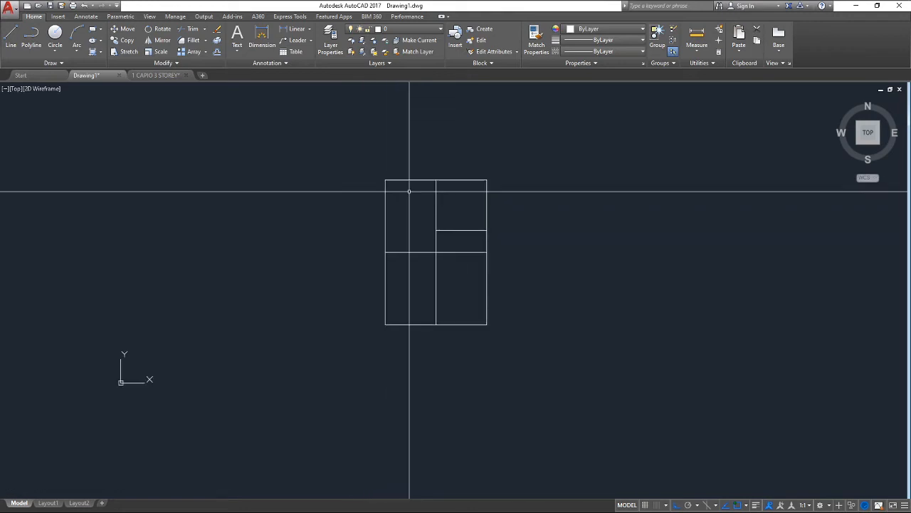
scroll(399, 197, up, 5)
middle_drag(385, 186, 403, 223)
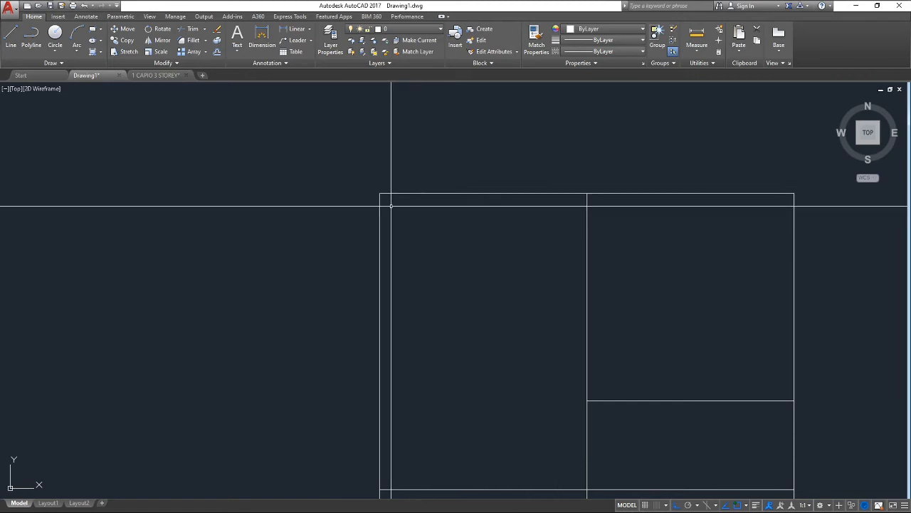
scroll(391, 206, down, 3)
mouse_move(329, 246)
middle_down()
mouse_move(364, 203)
mouse_move(368, 212)
middle_up()
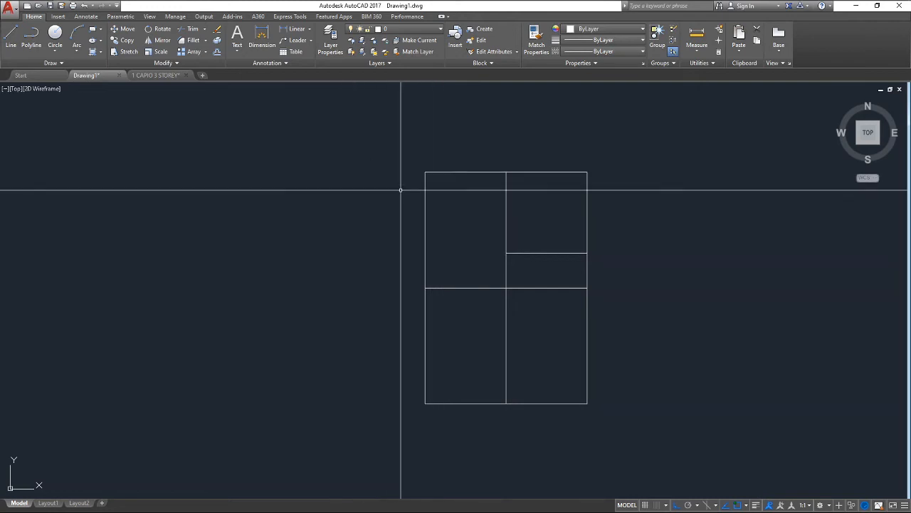
Draw a small circle centred on the plan's top-left corner with the C command
text(c)
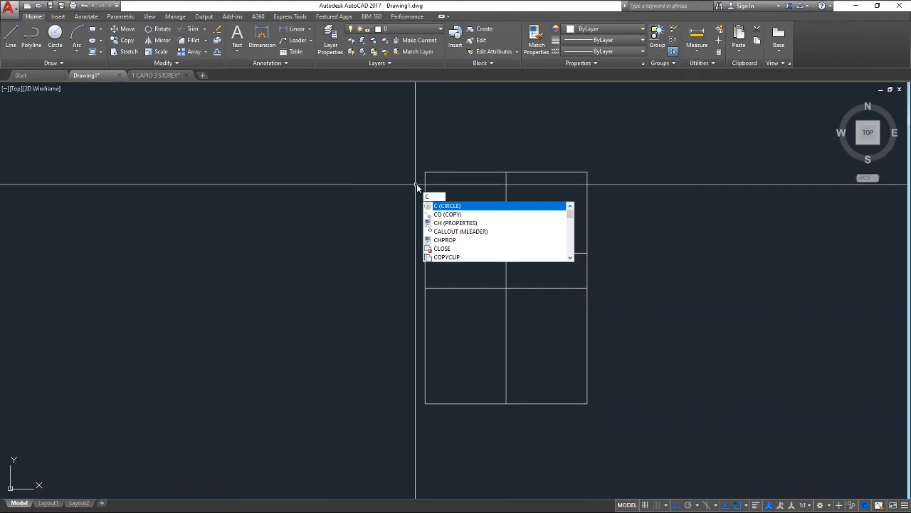
key(Return)
scroll(425, 172, up, 4)
click(425, 169)
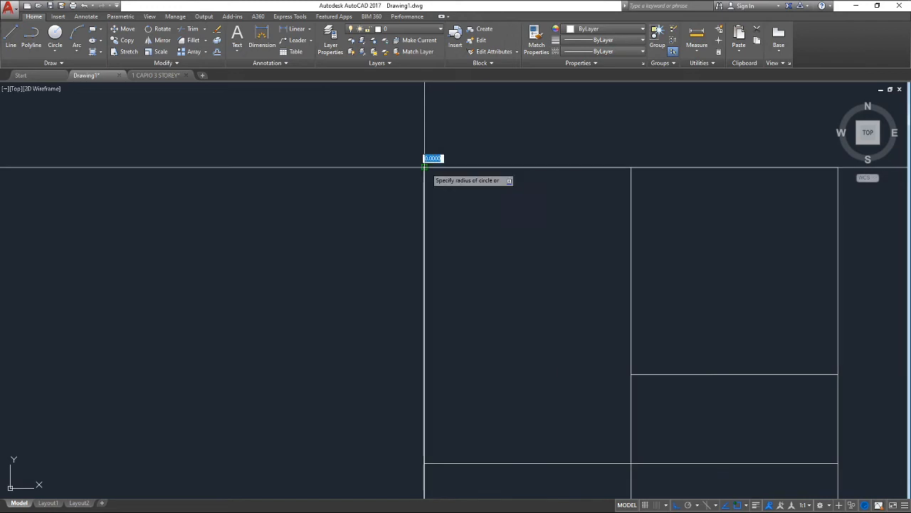
click(450, 182)
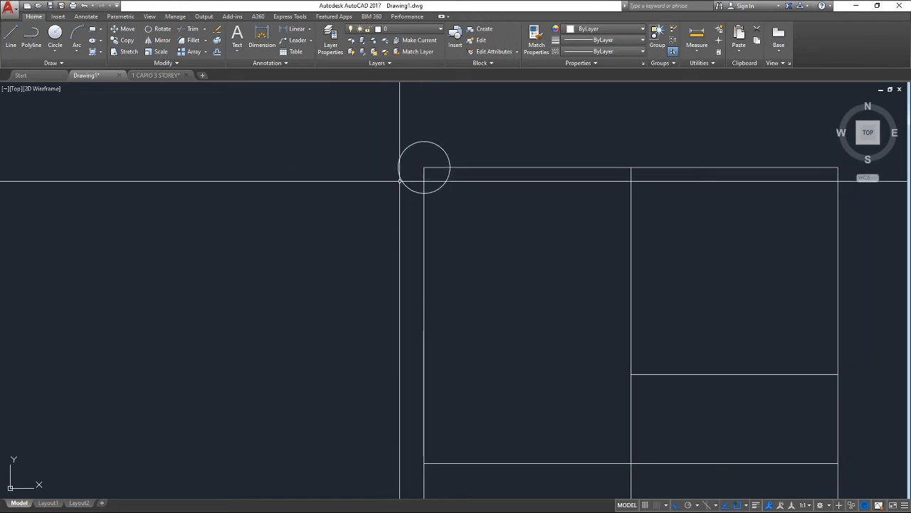
scroll(406, 166, down, 2)
scroll(418, 161, up, 2)
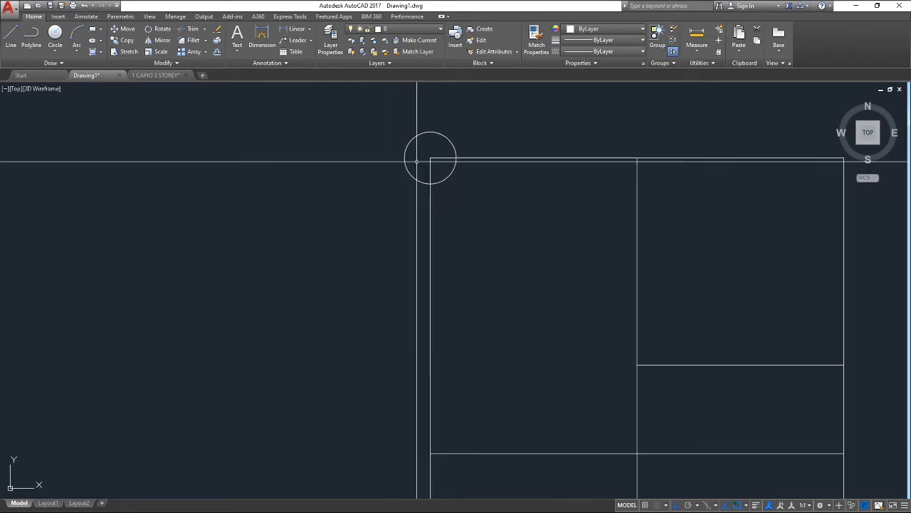
Set the circle's Center X and Y to 0 in Properties, then close the palette
click(403, 168)
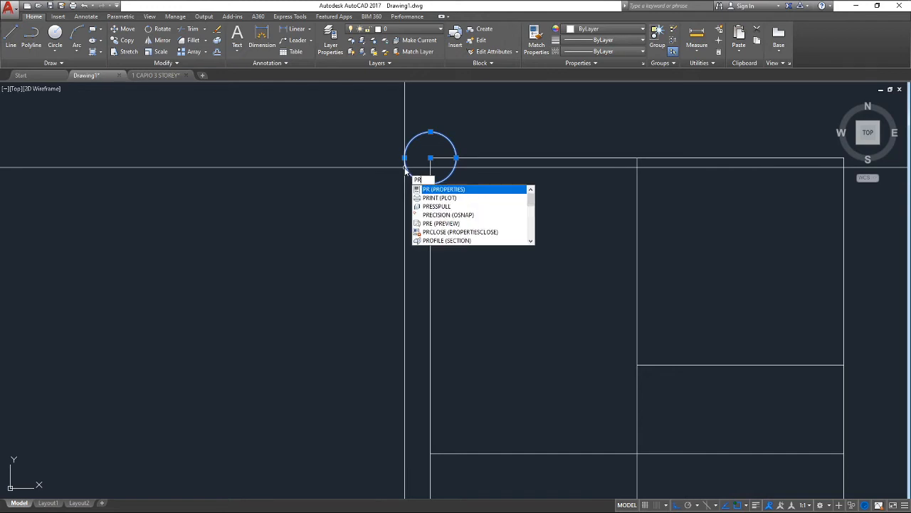
text(o)
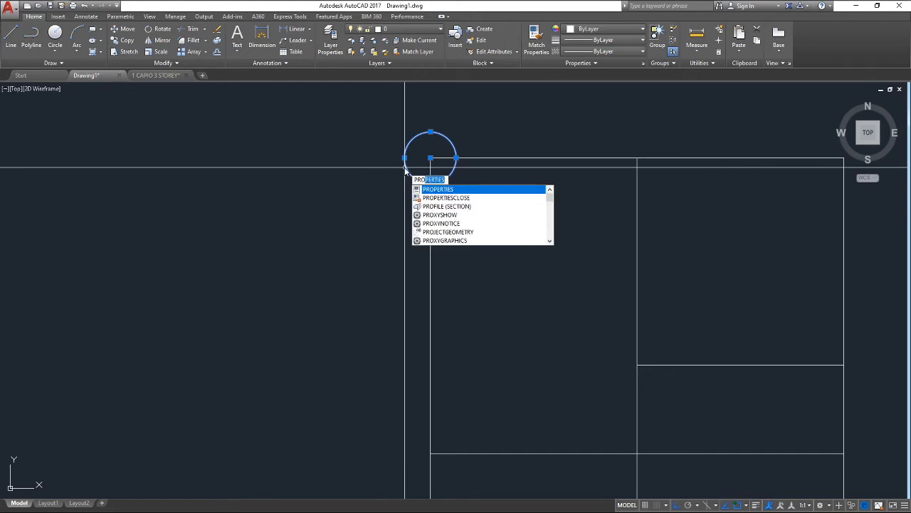
key(Return)
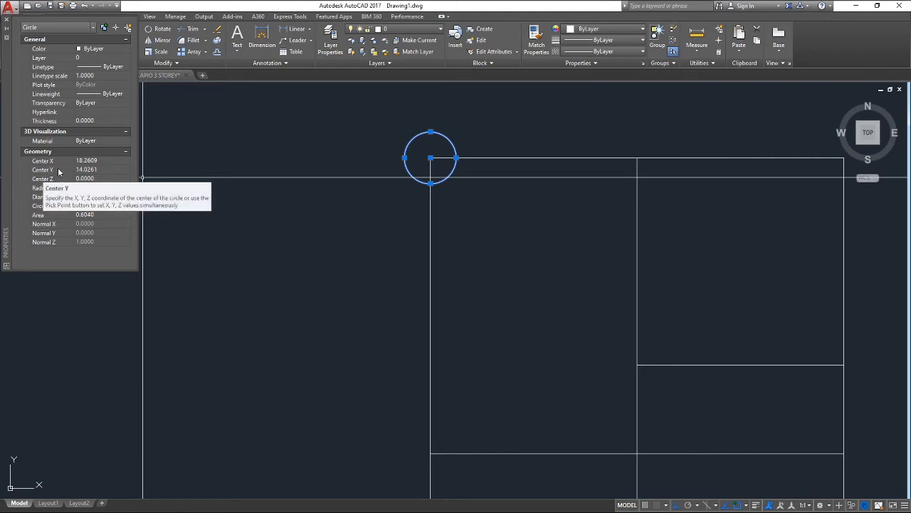
click(98, 162)
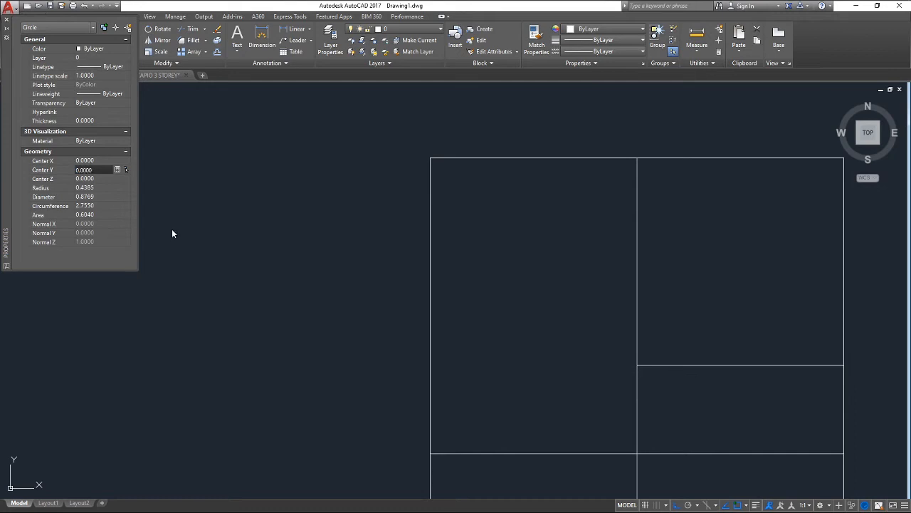
key(Return)
click(197, 232)
click(258, 208)
key(Escape)
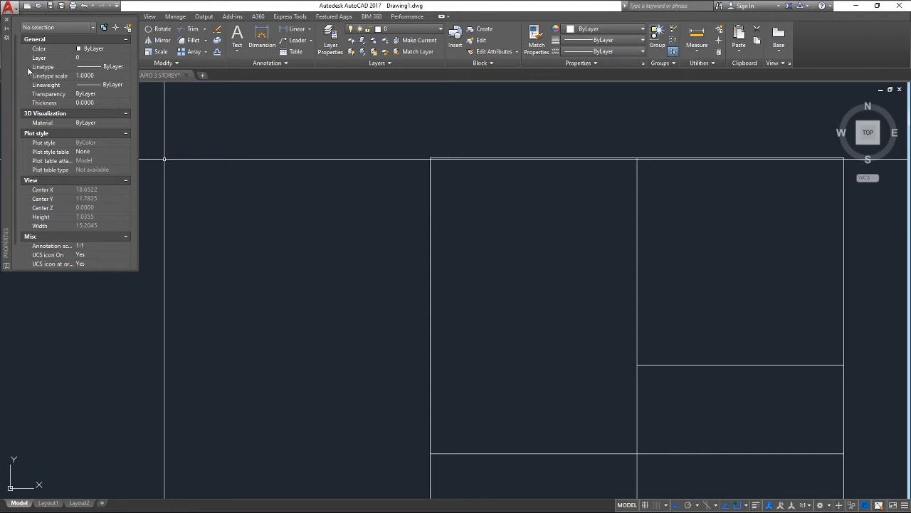
click(7, 22)
scroll(136, 199, down, 3)
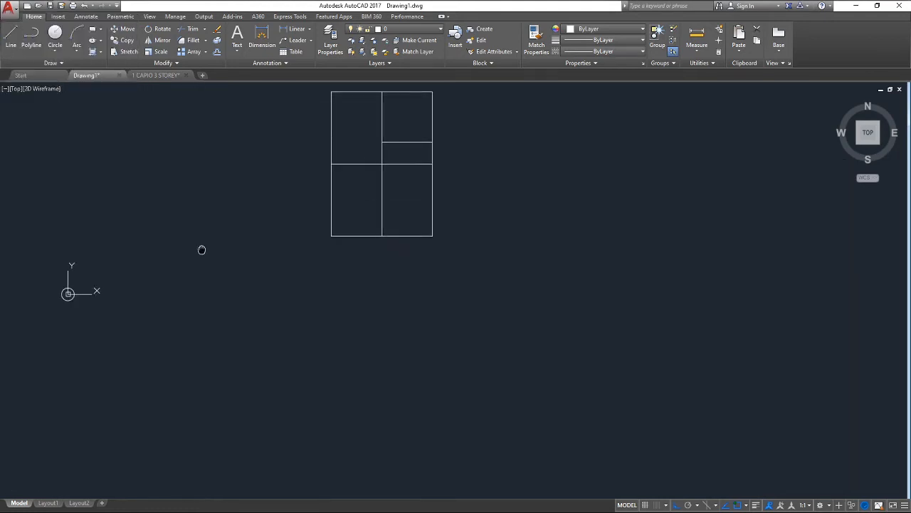
Window-select the whole floor plan and move its top-left corner onto the origin circle's centre
scroll(208, 339, up, 2)
scroll(156, 333, down, 2)
middle_drag(265, 297, 314, 356)
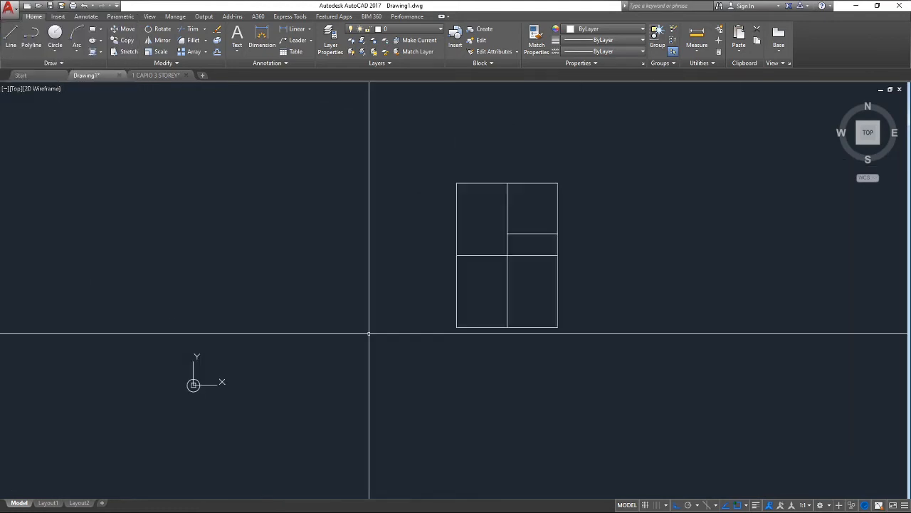
click(640, 395)
click(435, 174)
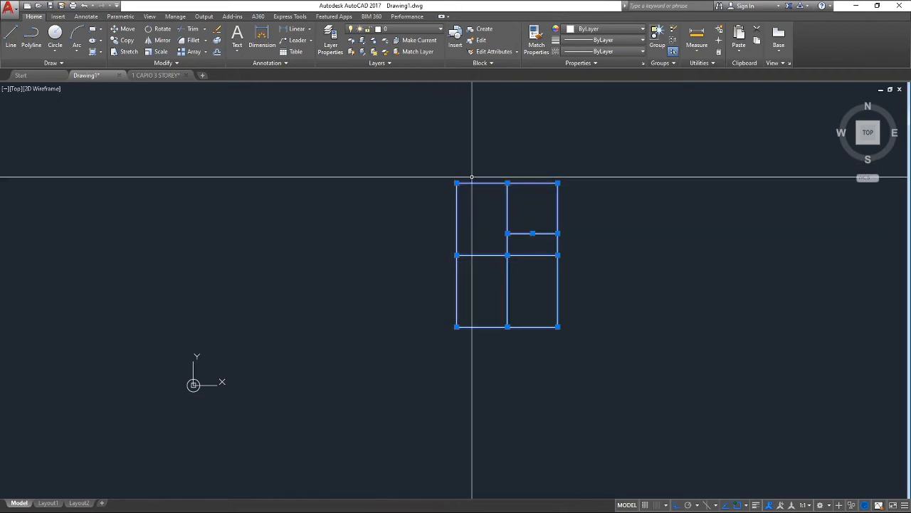
scroll(182, 388, up, 4)
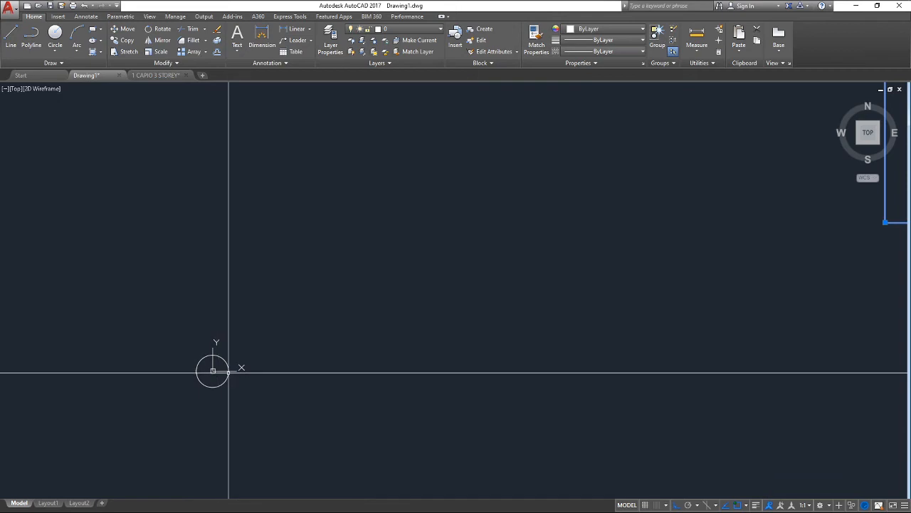
scroll(235, 371, down, 4)
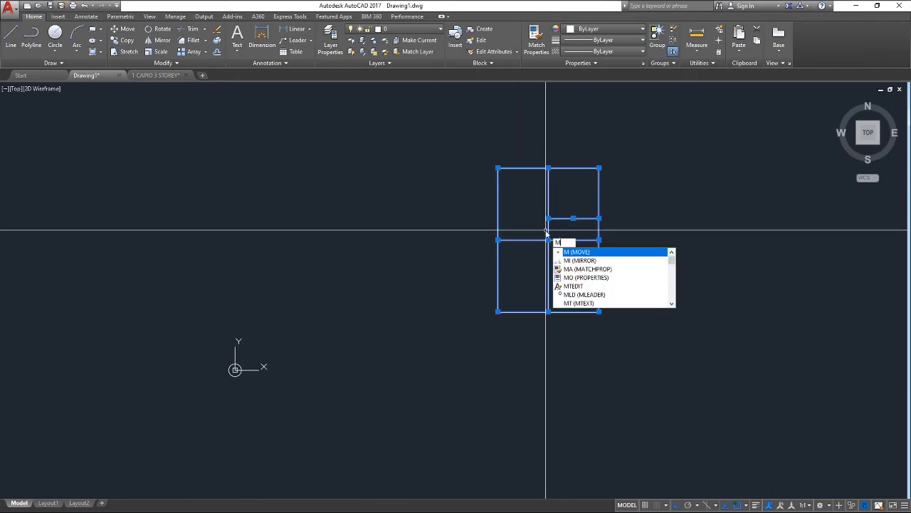
key(Return)
click(498, 169)
scroll(268, 444, up, 6)
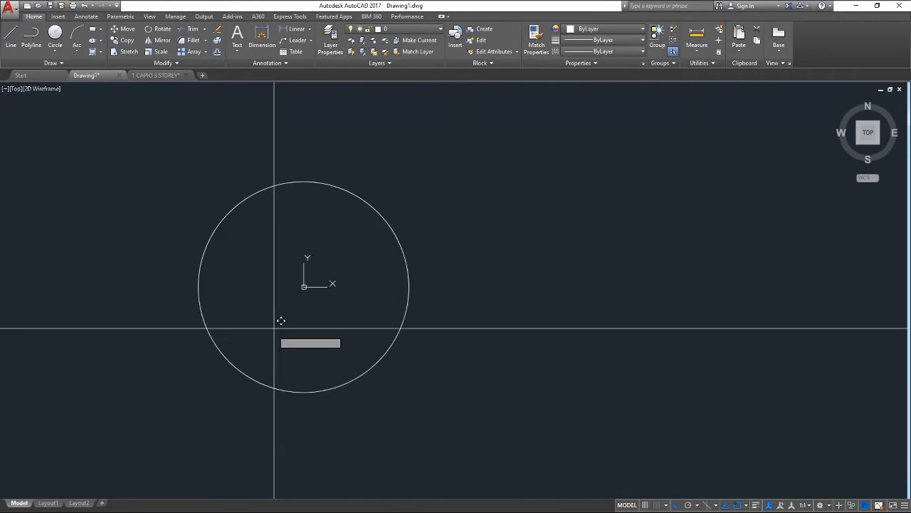
click(305, 286)
scroll(273, 256, down, 5)
Delete the origin marker circle and re-frame the plan in the view
click(248, 256)
key(Delete)
scroll(265, 344, down, 5)
middle_drag(282, 366, 280, 363)
scroll(282, 370, down, 2)
mouse_move(295, 435)
middle_down()
mouse_move(336, 292)
mouse_move(383, 428)
middle_up()
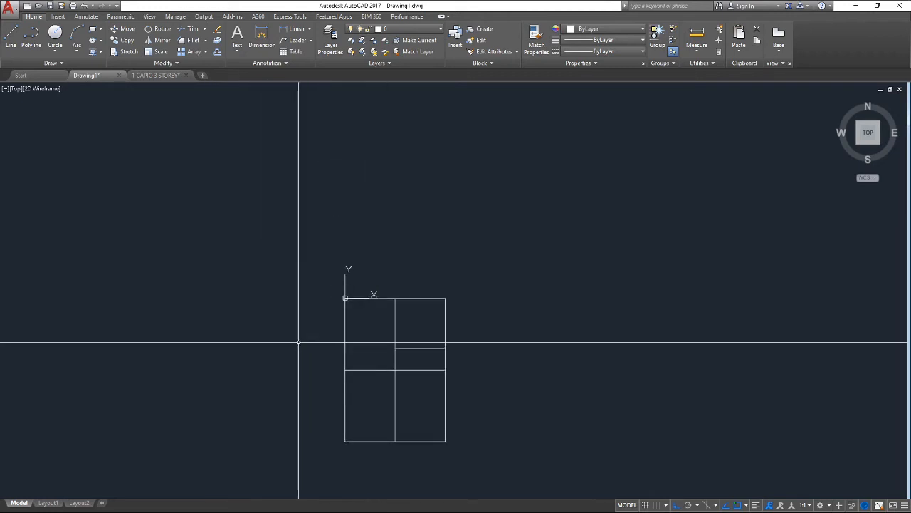
middle_drag(298, 350, 317, 251)
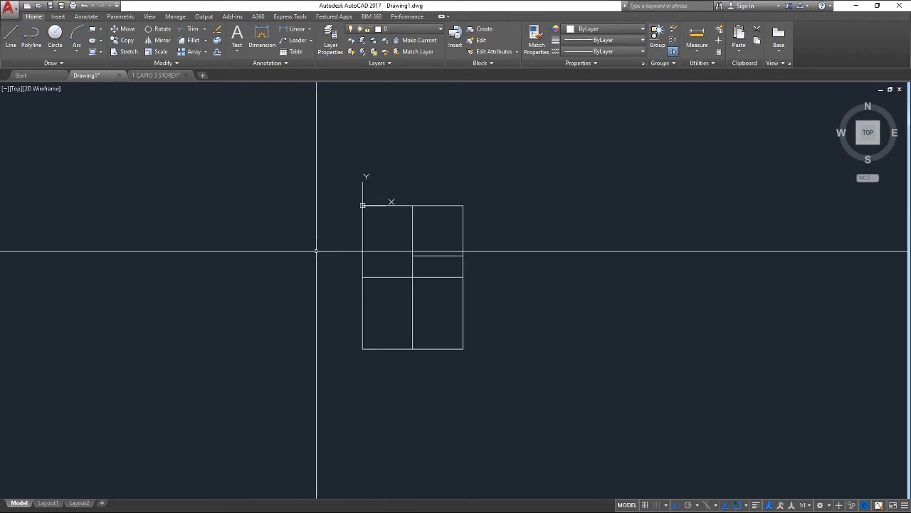
Make layer 0 the current layer and bring up the application menu
click(402, 33)
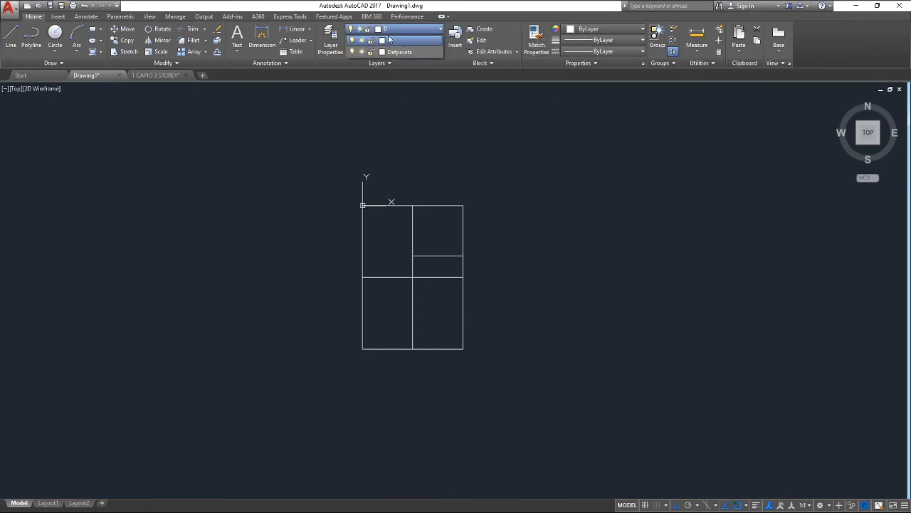
click(389, 40)
scroll(411, 275, up, 2)
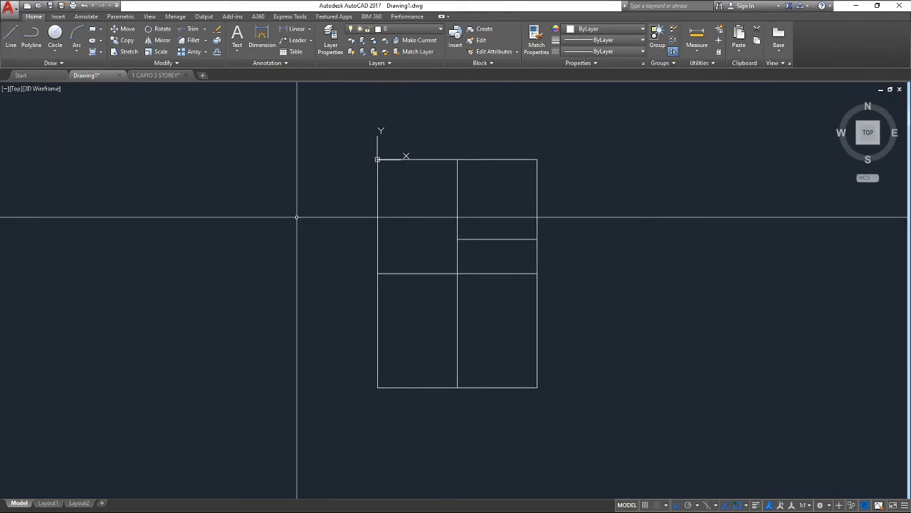
click(10, 9)
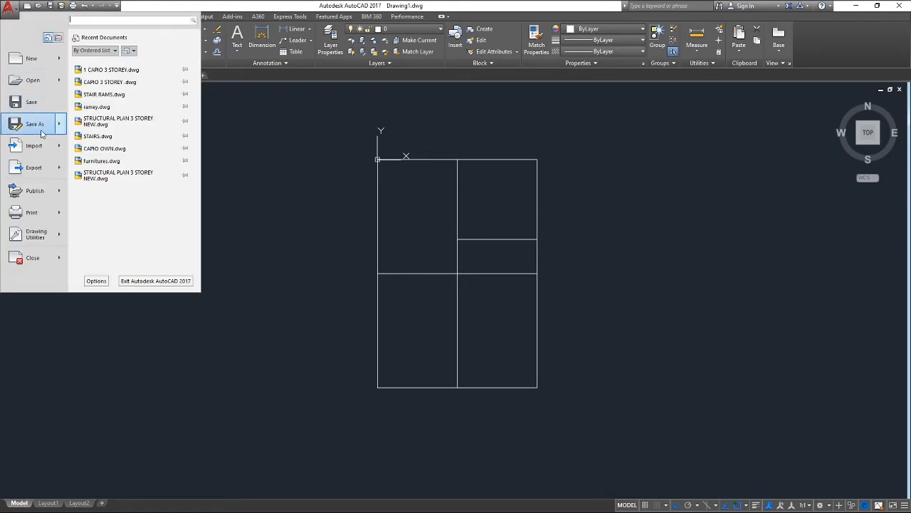
Save the drawing as STAAD INPUT.dxf in AutoCAD 2013 DXF format
click(34, 124)
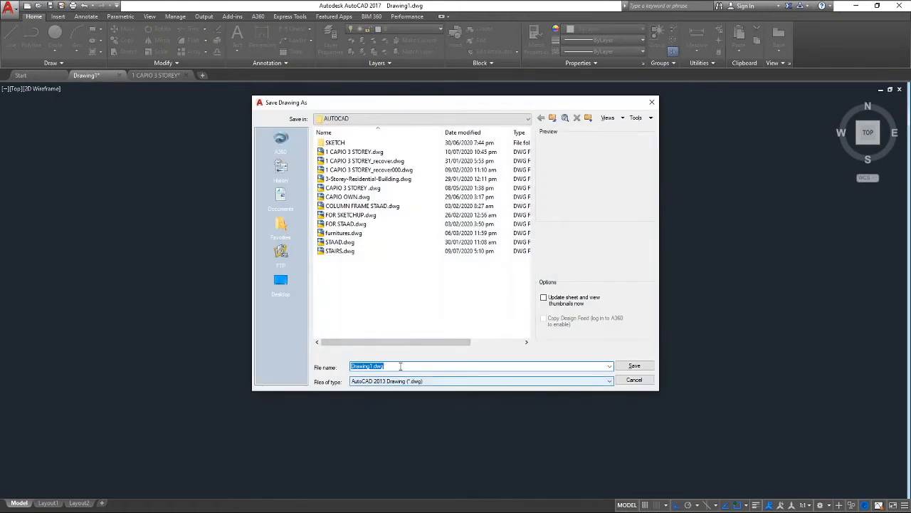
key(Caps_Lock)
text(S)
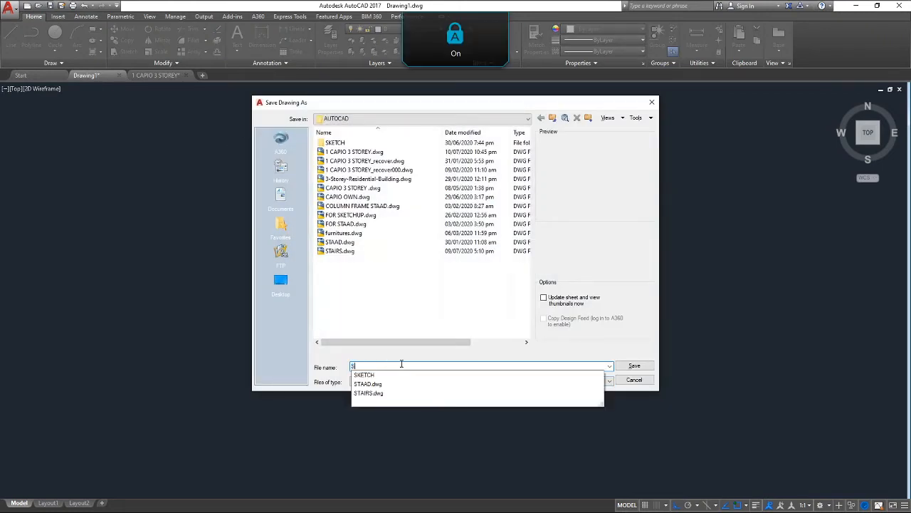
text(TAAD ()
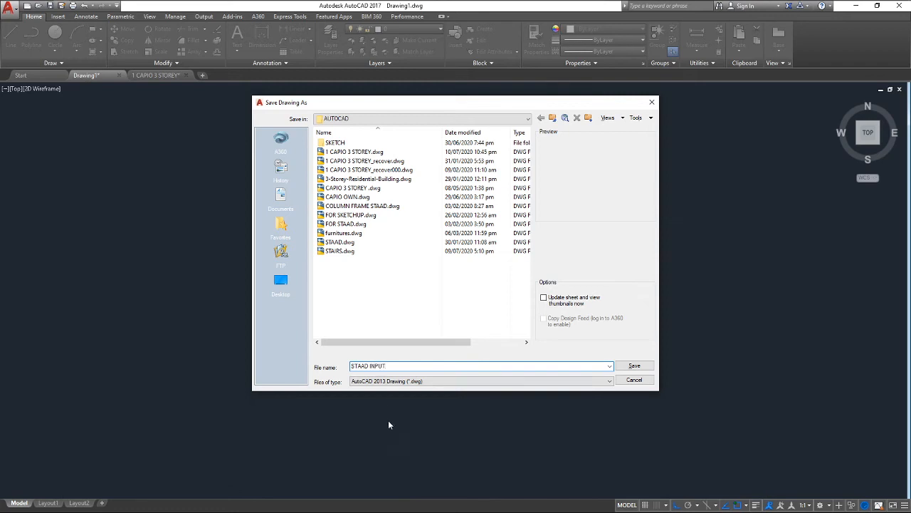
click(395, 383)
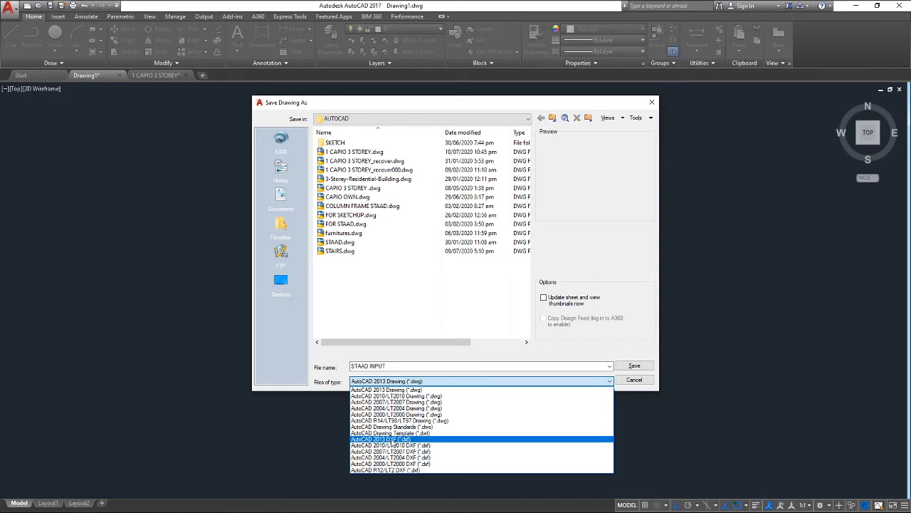
click(391, 439)
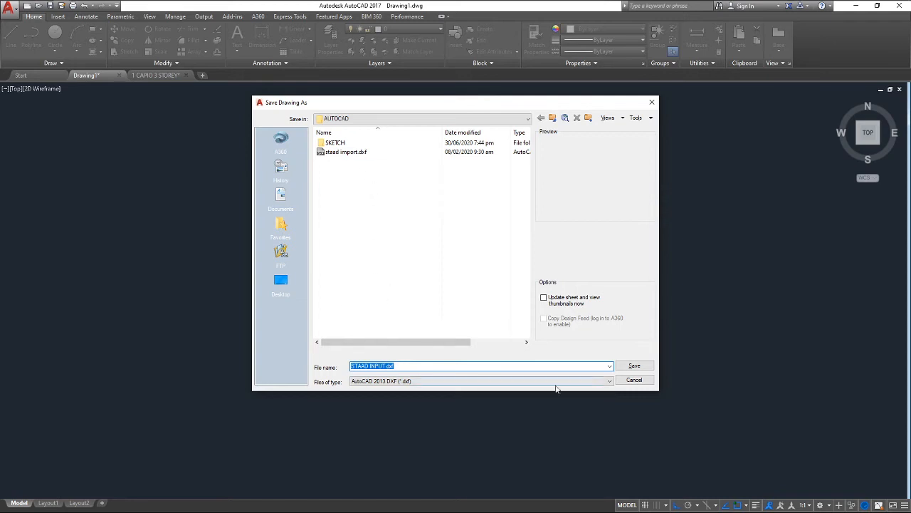
click(634, 368)
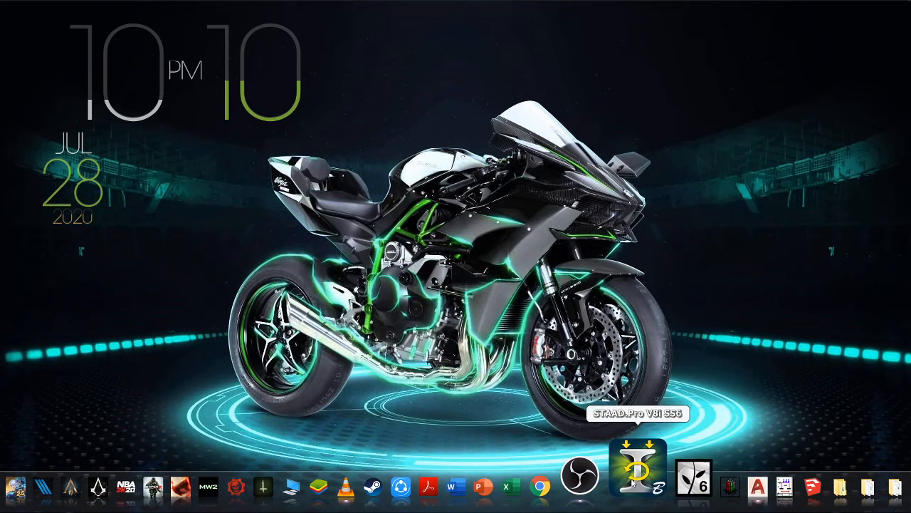
Launch STAAD.Pro V8i from the dock
click(634, 448)
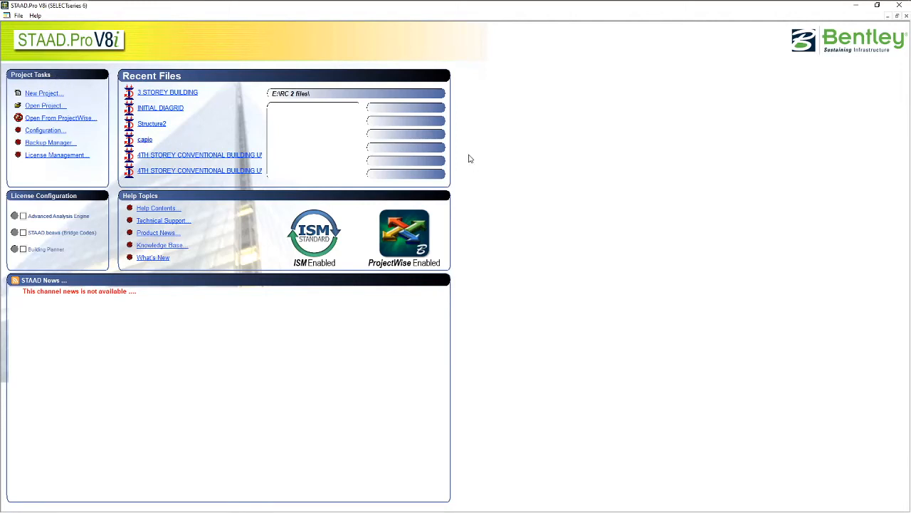
Create a new Space model named 3 STOREY BUILDING, overwriting the existing file, ending in Add Beam
click(53, 98)
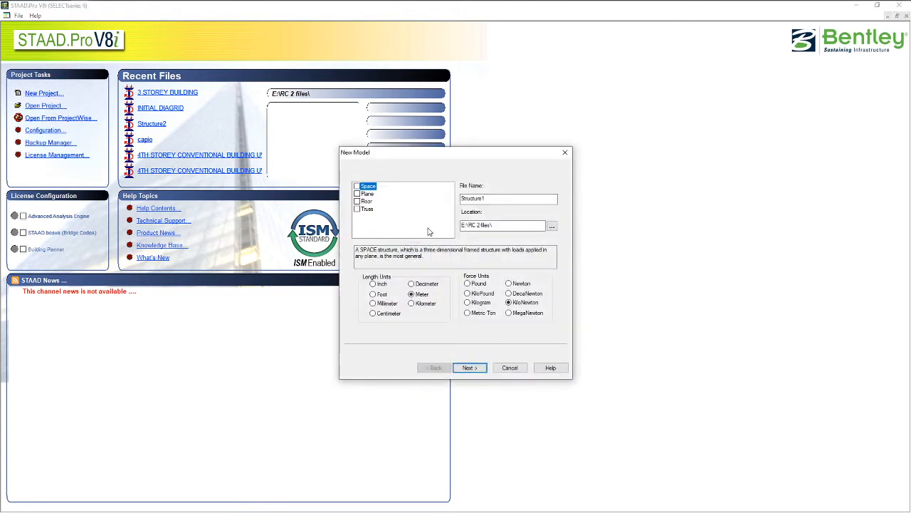
click(358, 186)
key(Tab)
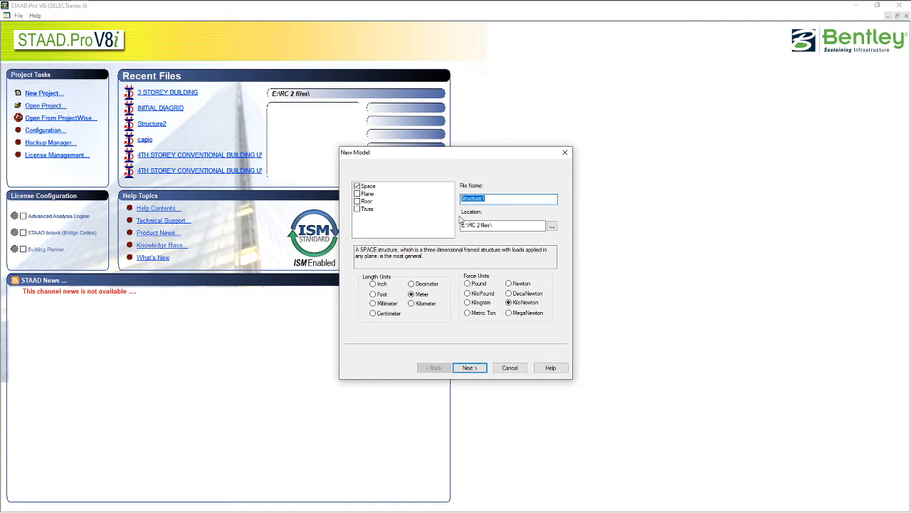
text(3 STOREY BUILDING)
click(469, 367)
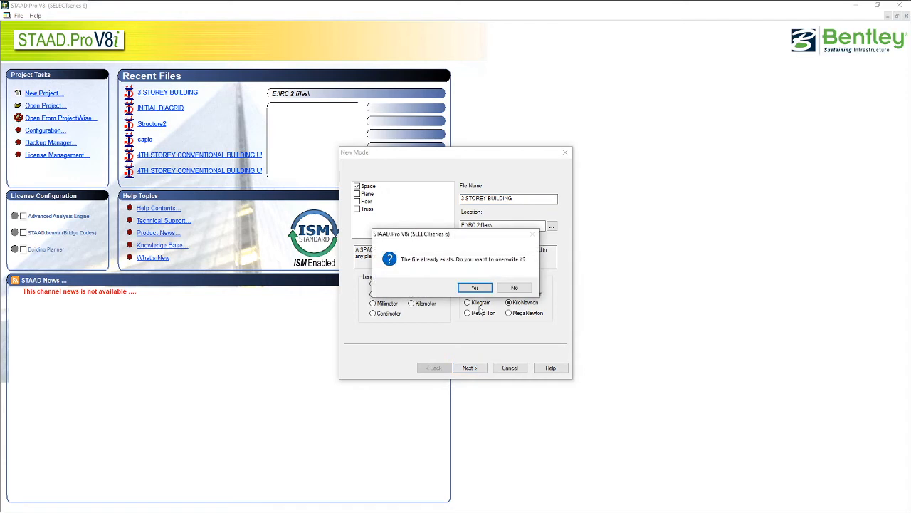
click(475, 287)
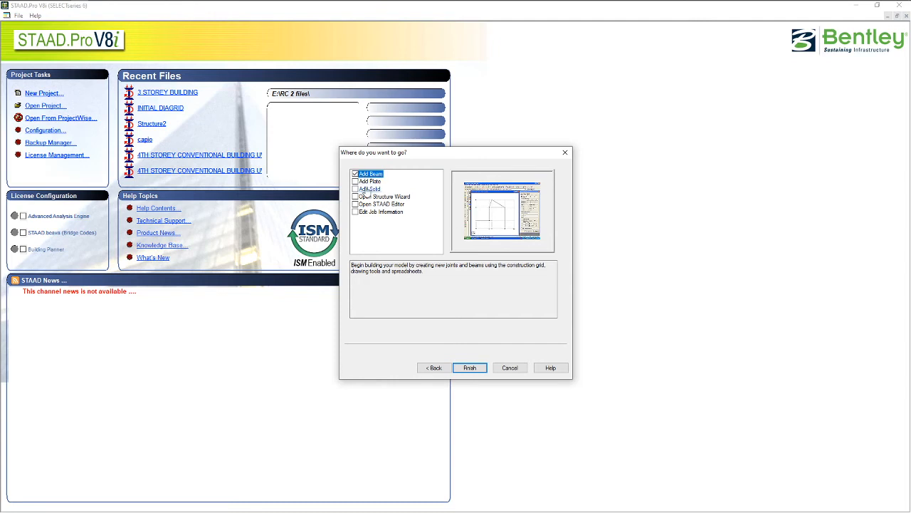
click(470, 368)
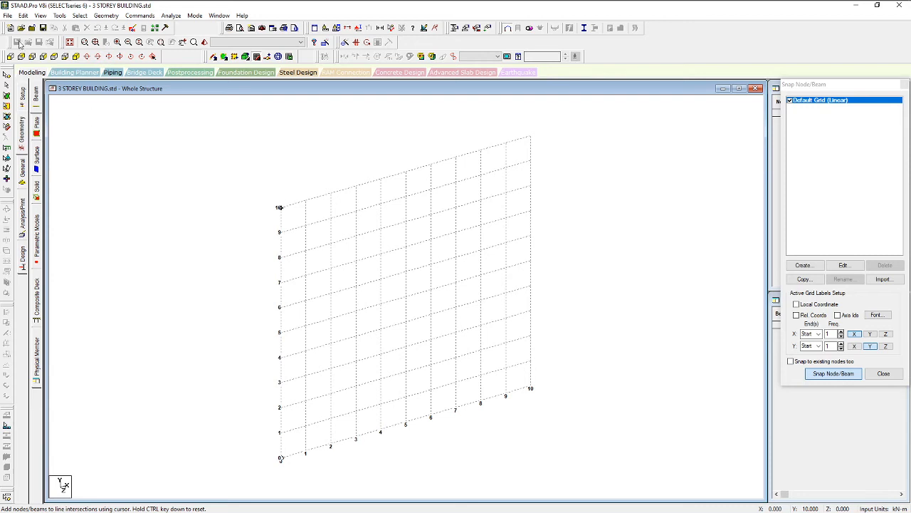
Import E:\1VIP\AUTOCAD\STAAD INPUT.dxf as a 3D DXF with Y up, in metres and kilonewtons
click(7, 15)
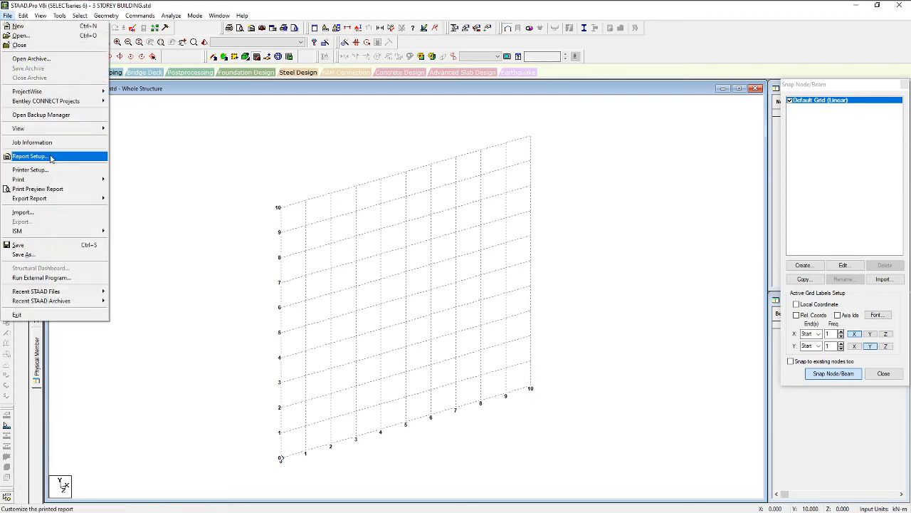
click(39, 213)
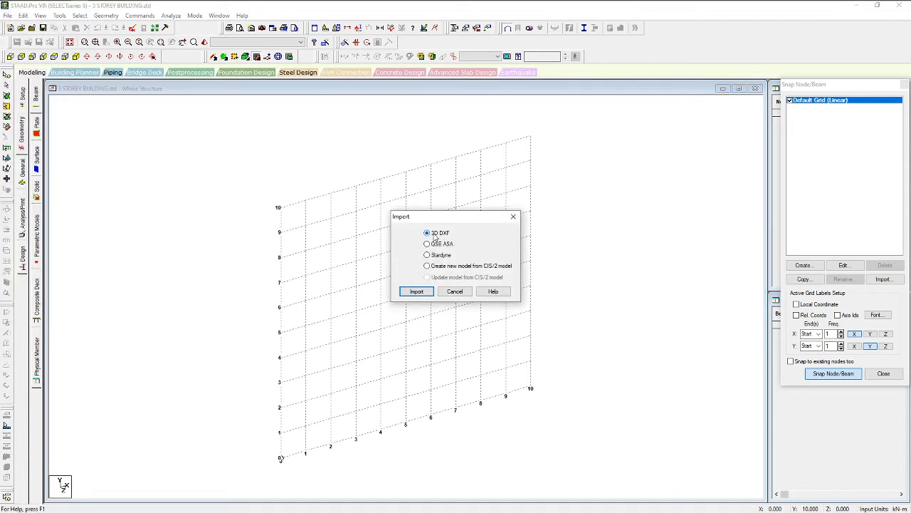
click(417, 292)
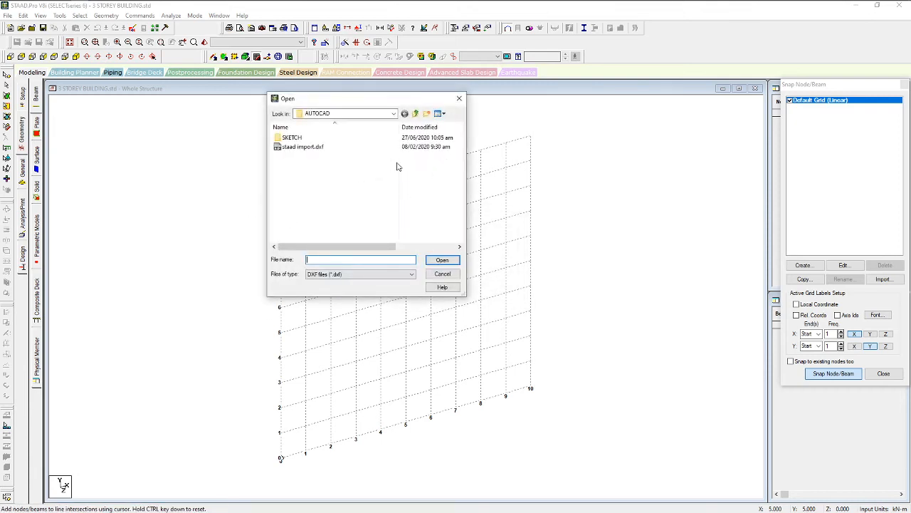
click(385, 114)
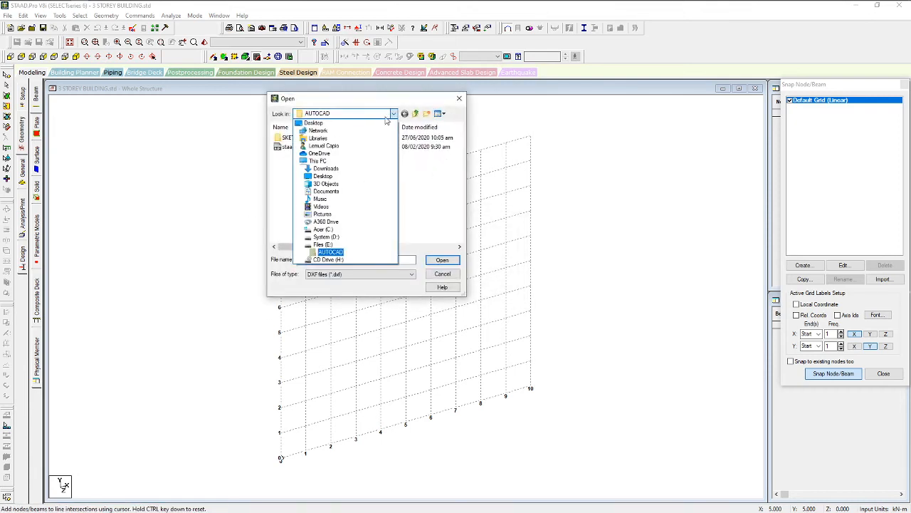
click(324, 245)
double_click(291, 136)
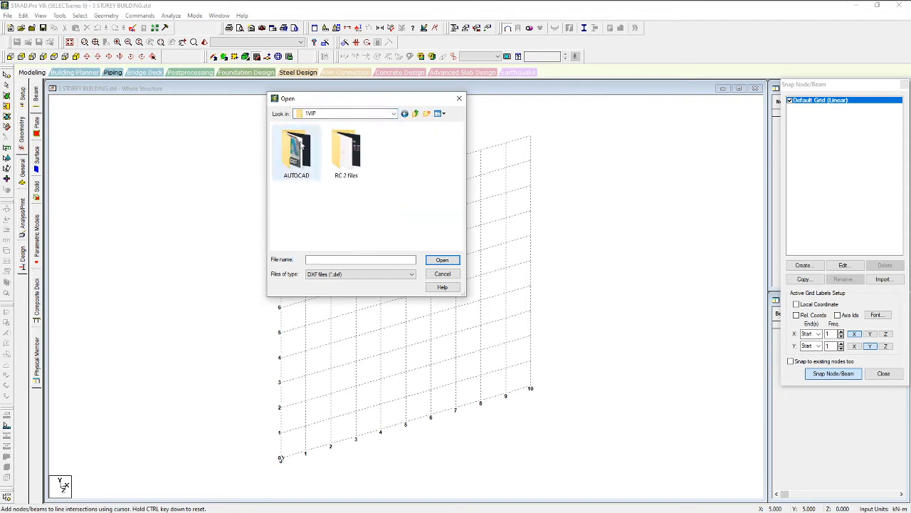
double_click(297, 167)
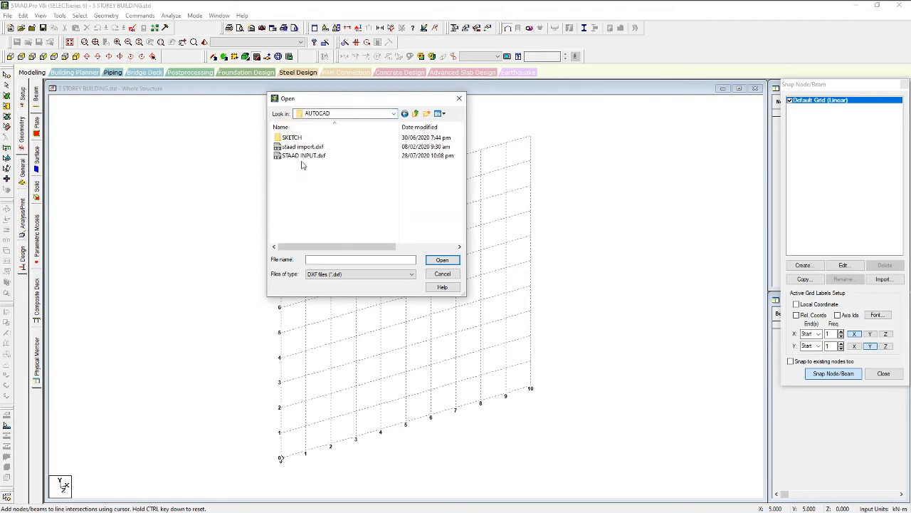
click(303, 156)
click(443, 261)
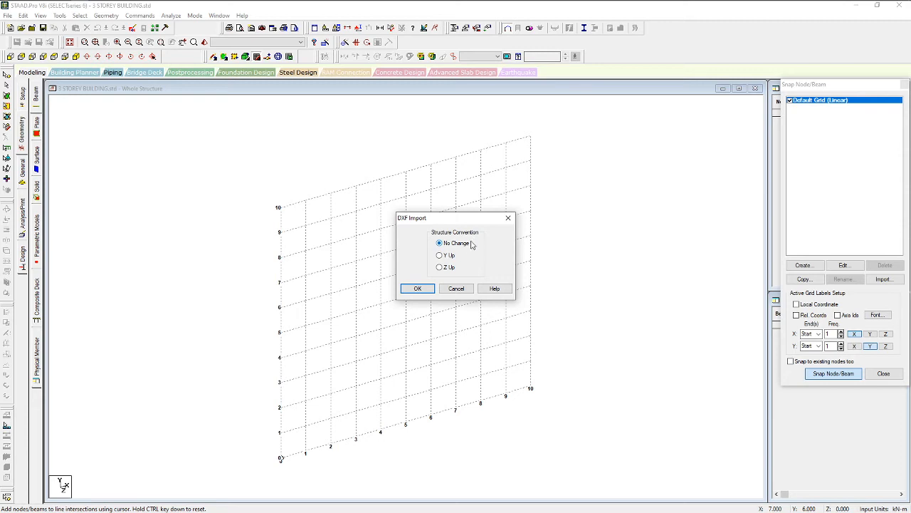
click(450, 257)
click(418, 288)
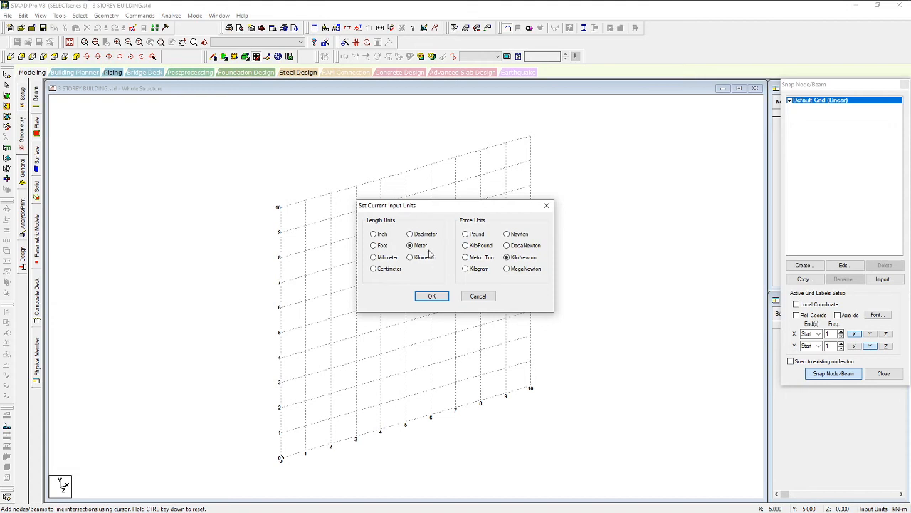
click(430, 296)
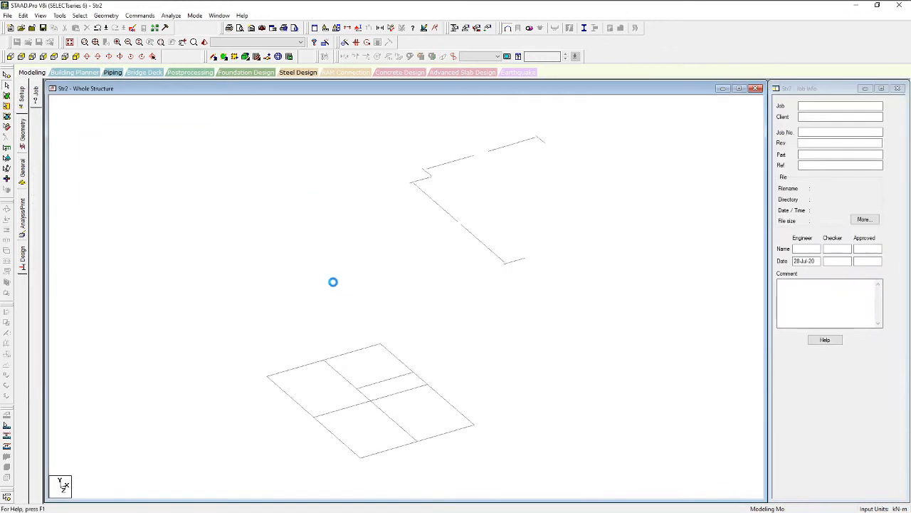
Delete the eight stray upper beams along with their orphan nodes
scroll(492, 209, up, 1)
middle_drag(493, 189, 426, 261)
scroll(348, 300, down, 1)
scroll(426, 261, up, 1)
drag(491, 326, 360, 165)
click(576, 314)
middle_drag(431, 371, 475, 361)
scroll(488, 342, down, 1)
drag(552, 352, 381, 142)
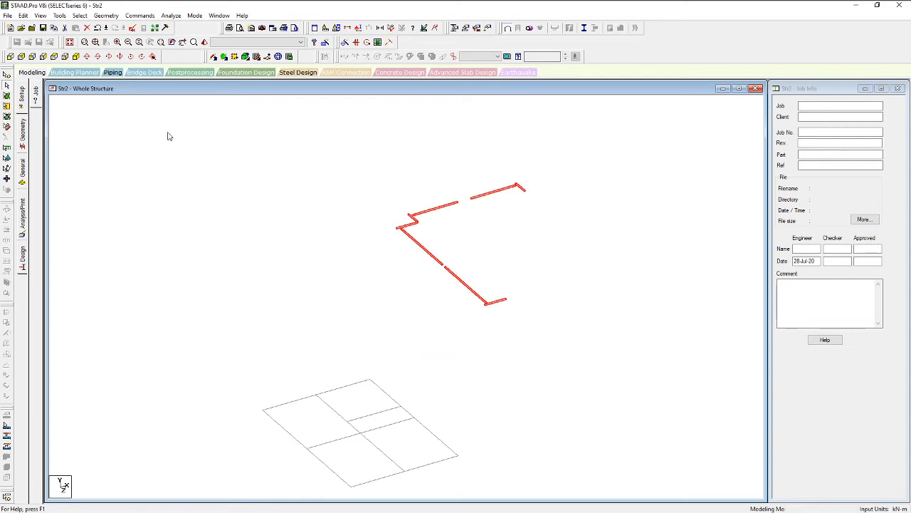
key(Delete)
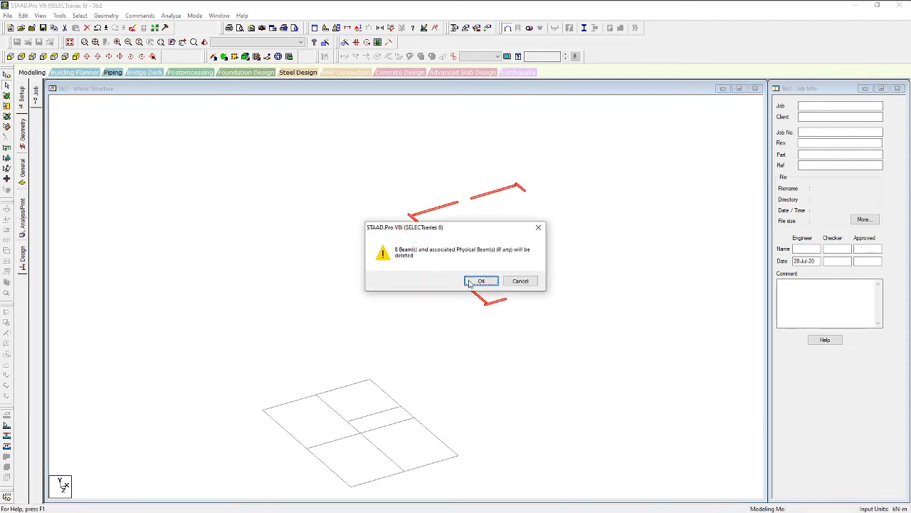
click(470, 280)
click(475, 282)
Pan and zoom to centre the remaining floor-plan grid in the view
scroll(420, 302, down, 1)
middle_drag(345, 329, 448, 182)
middle_drag(538, 188, 398, 300)
scroll(406, 272, down, 4)
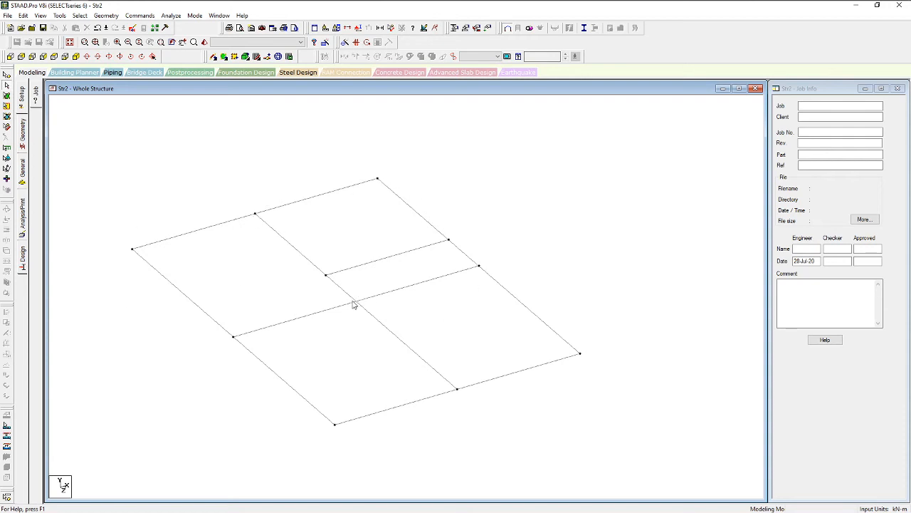
Switch to the plan view from +Y and window-select all floor-grid beams
scroll(472, 361, down, 3)
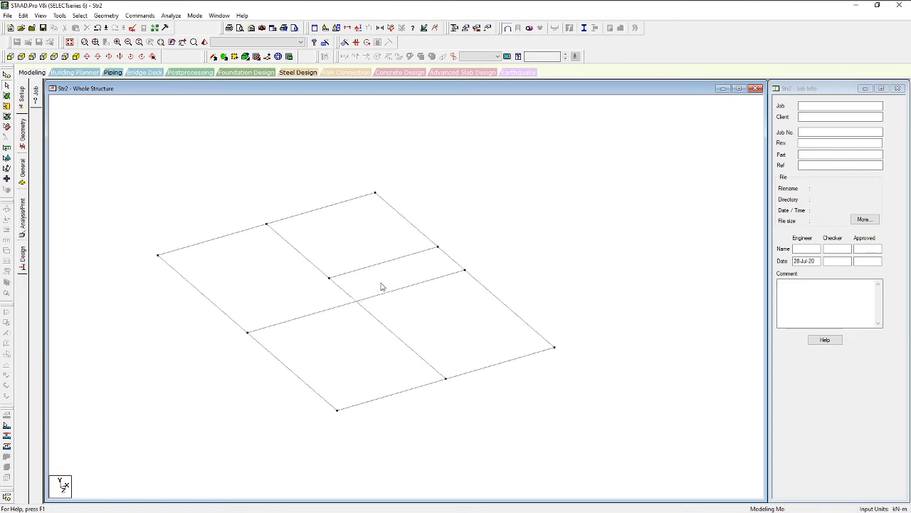
click(11, 57)
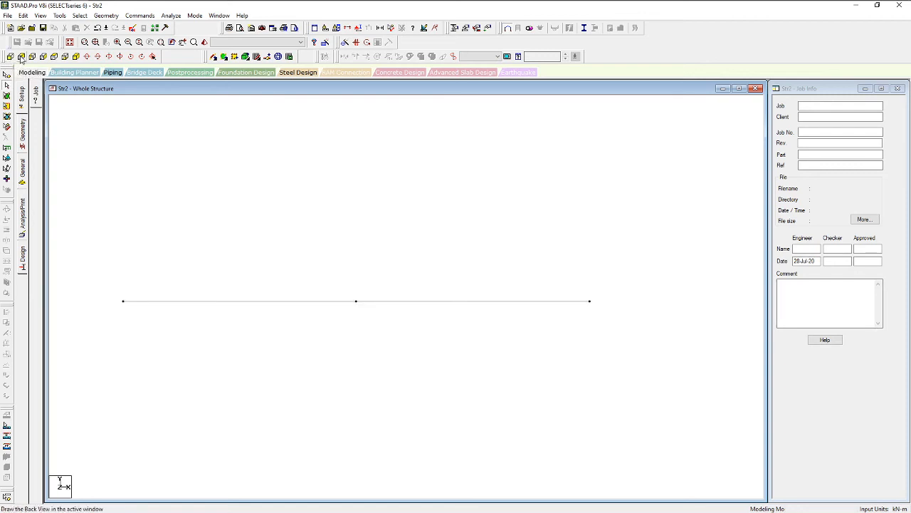
click(31, 58)
click(32, 58)
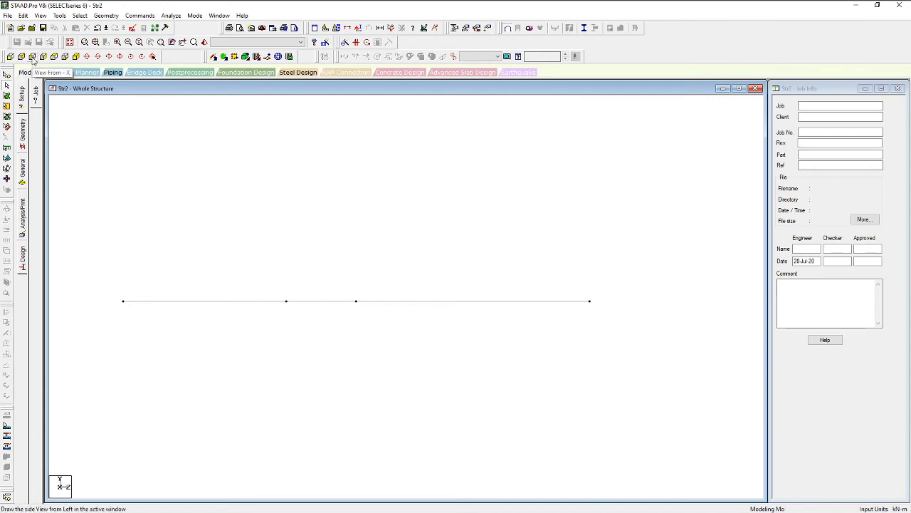
click(43, 59)
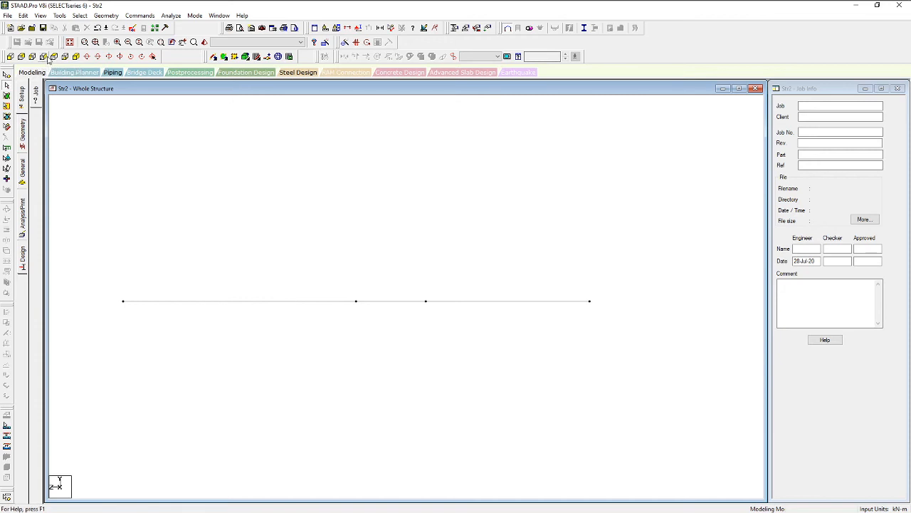
click(55, 58)
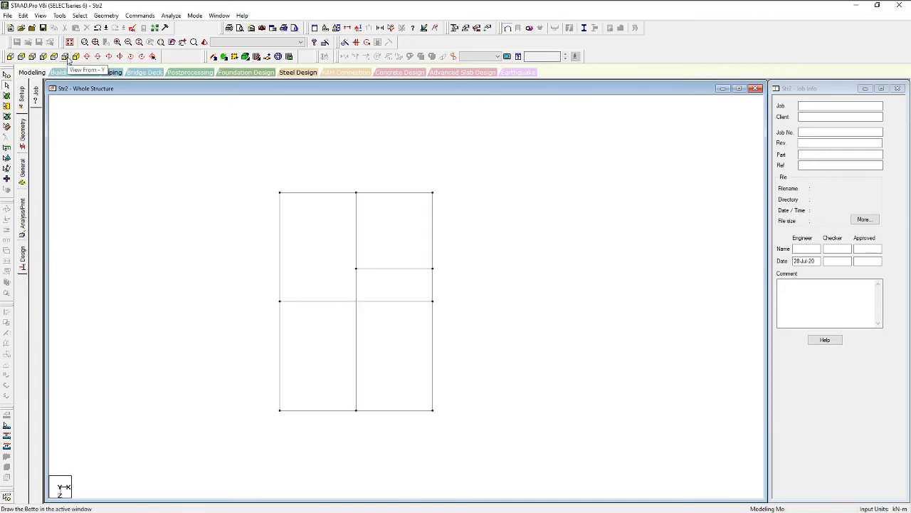
click(74, 57)
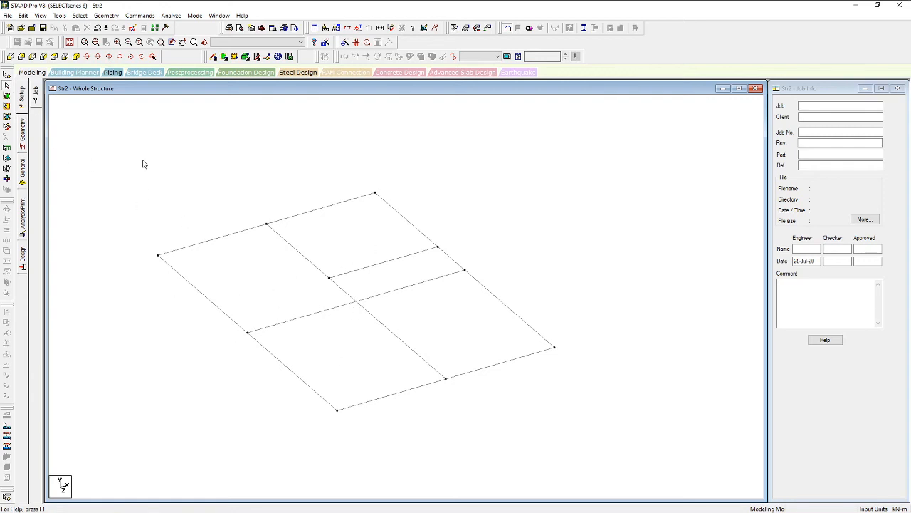
click(54, 57)
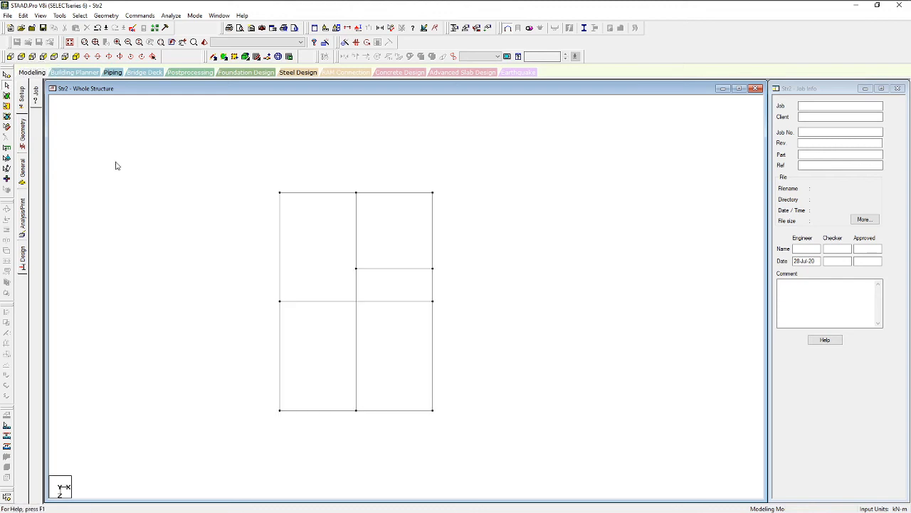
drag(185, 142, 475, 424)
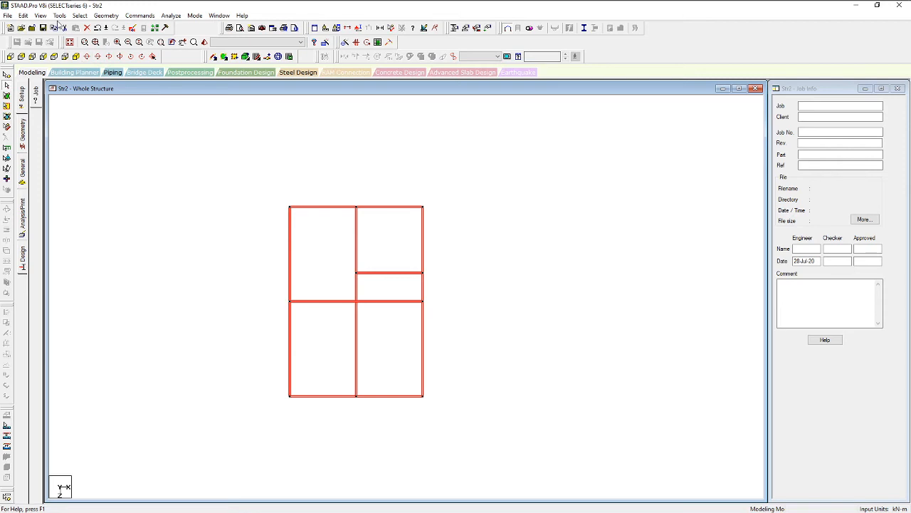
Intersect the selected floor beams at the default tolerance, producing 8 new beams
click(106, 16)
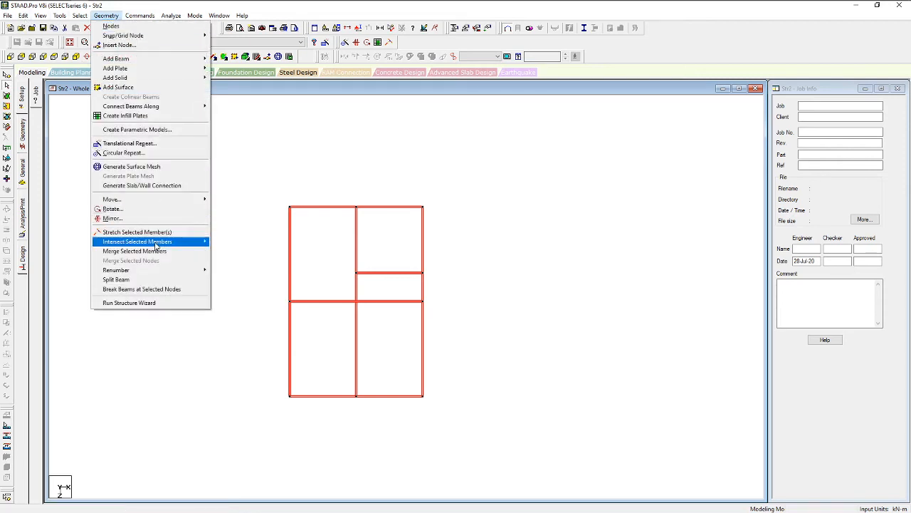
mouse_move(156, 246)
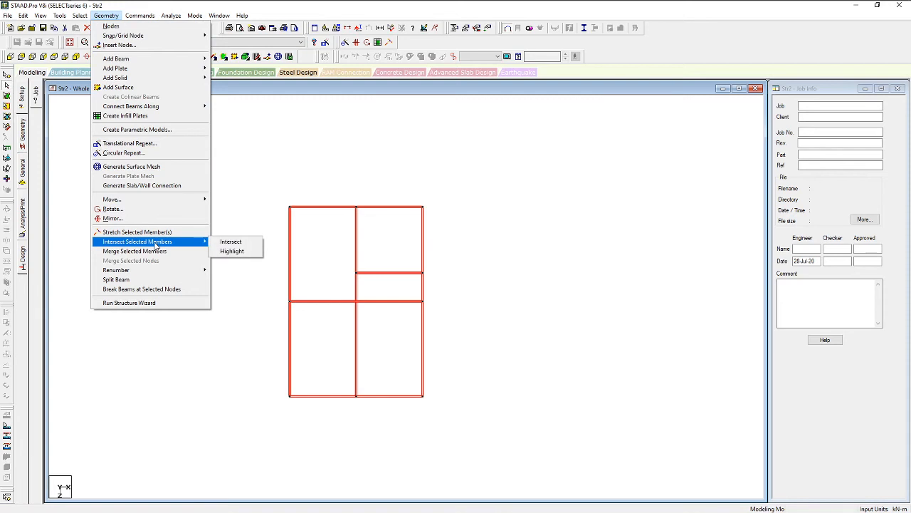
click(228, 242)
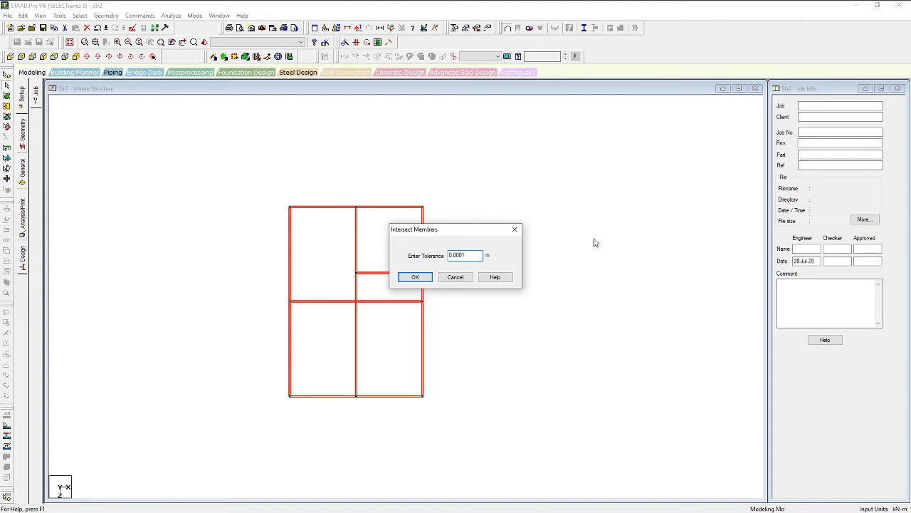
click(415, 277)
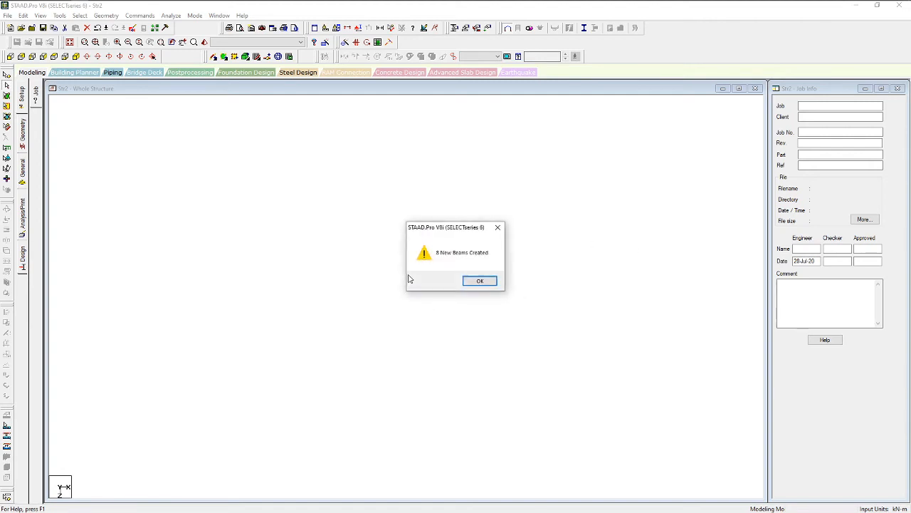
click(478, 285)
Clear the selection, recentre the grid and show it in isometric view
scroll(370, 330, up, 1)
click(388, 354)
middle_drag(342, 324, 442, 230)
scroll(442, 231, down, 2)
middle_drag(450, 299, 372, 326)
scroll(435, 280, up, 3)
click(75, 56)
scroll(416, 368, up, 1)
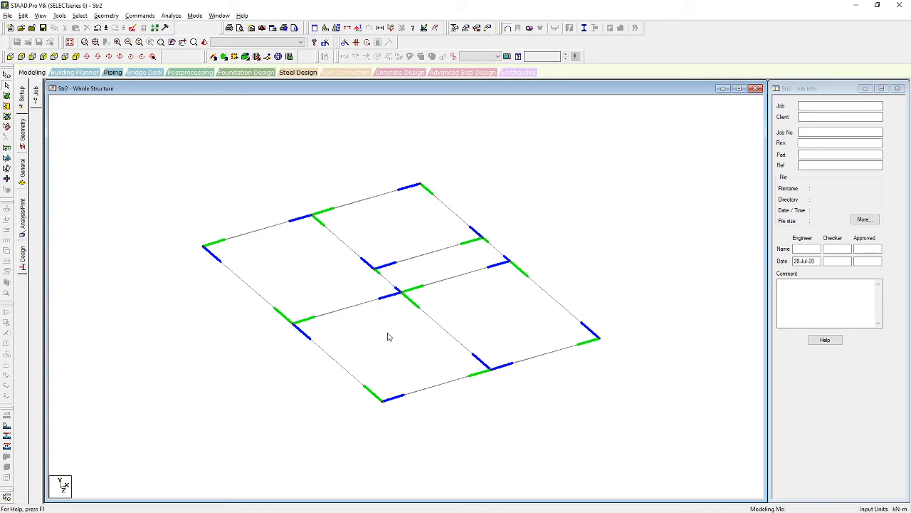
middle_drag(391, 334, 385, 344)
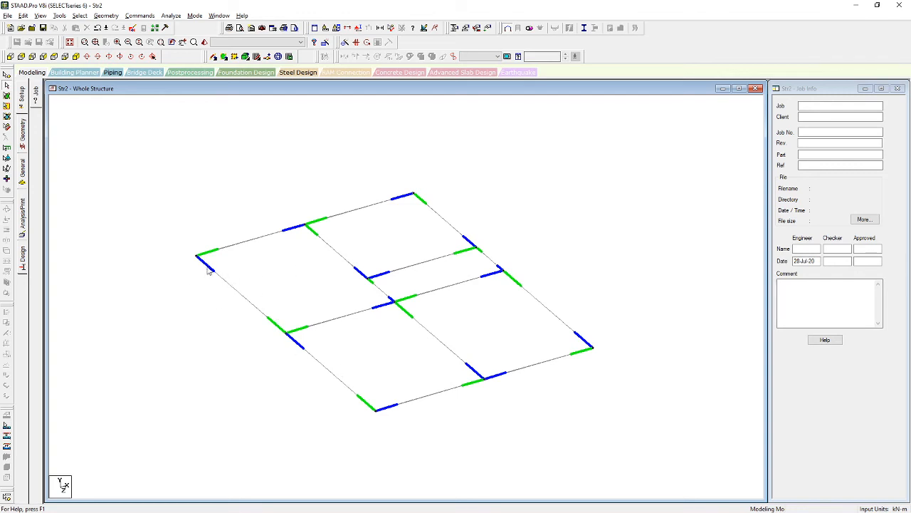
scroll(296, 314, down, 1)
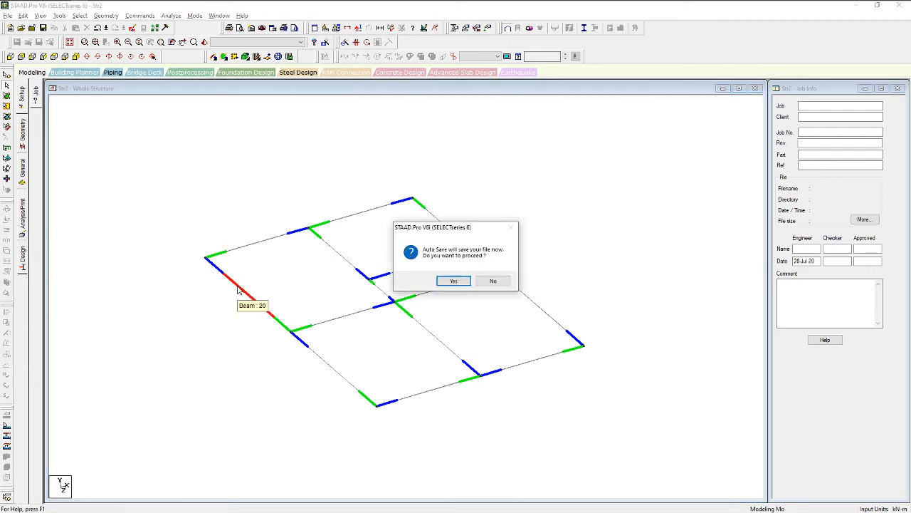
Accept the Auto Save prompt and save the model under the new name '3 STOREY BUILDING'
click(454, 280)
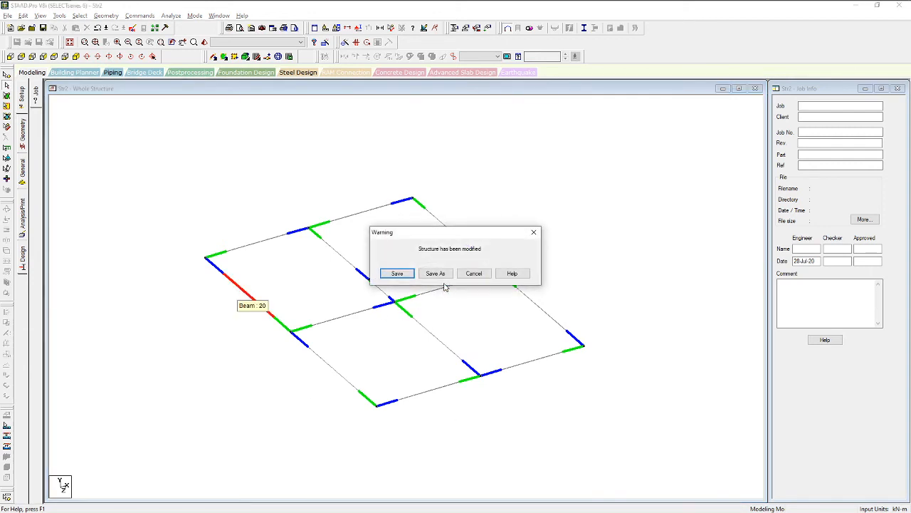
click(397, 276)
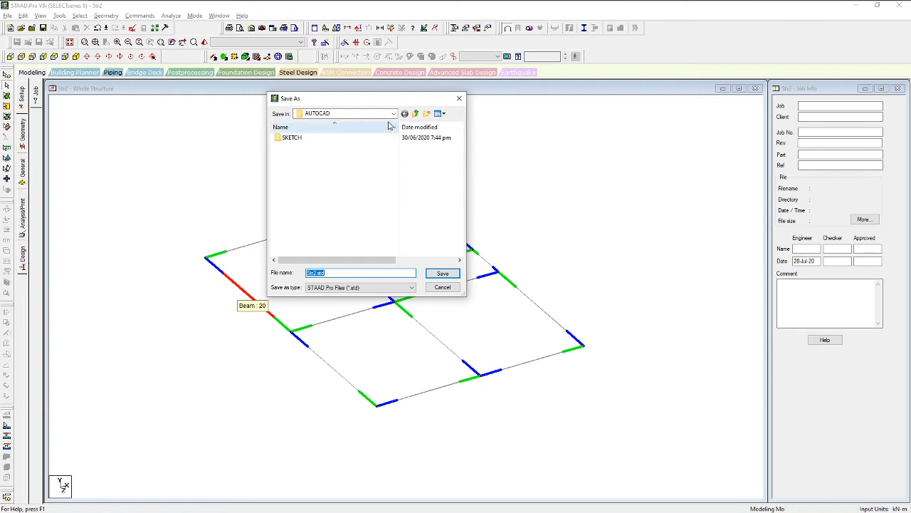
text(3)
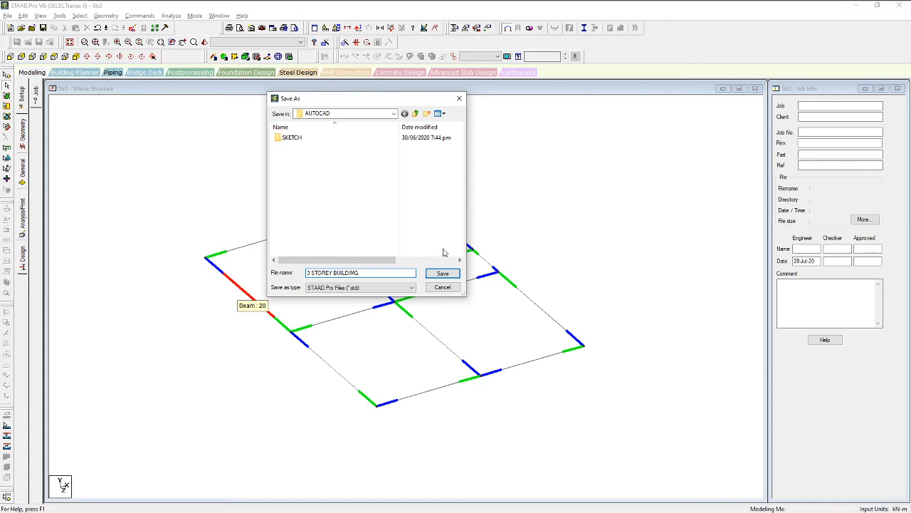
text(STOREY BUILDING)
click(443, 274)
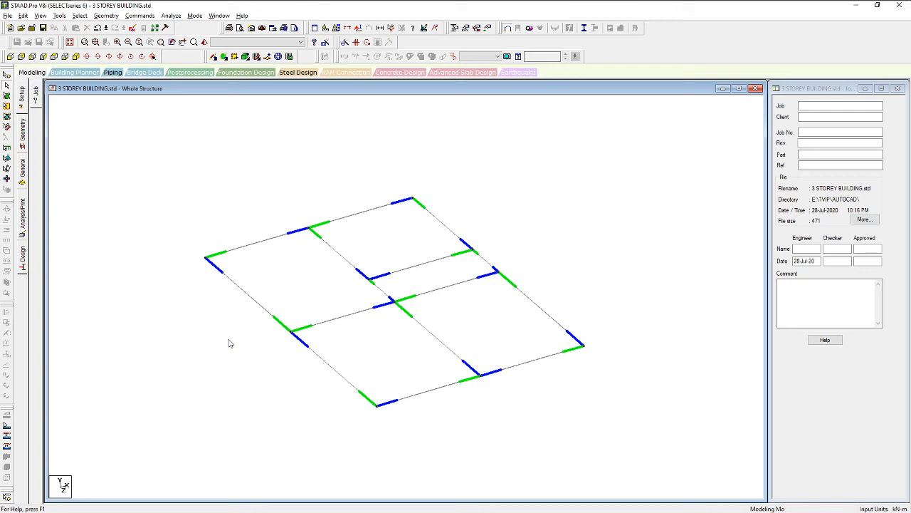
Redefine the incidence of the two left edge beams, both front edge parts and the upper-middle crossbeam
click(222, 276)
ctrl+click(312, 364)
ctrl+click(427, 397)
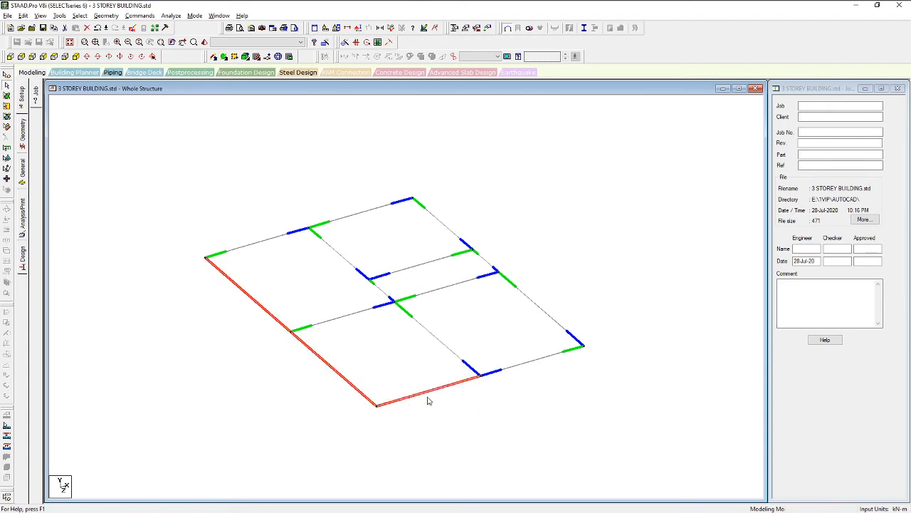
ctrl+click(505, 369)
ctrl+click(388, 275)
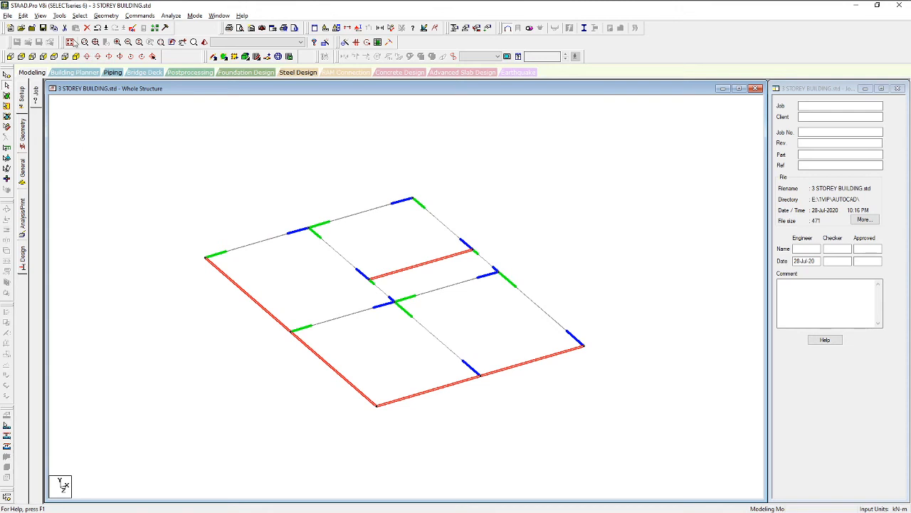
click(60, 16)
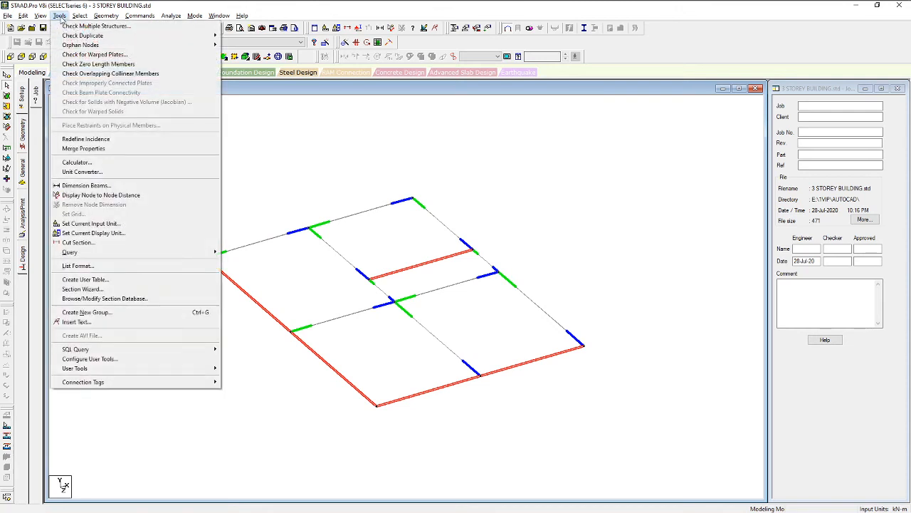
click(71, 139)
click(431, 288)
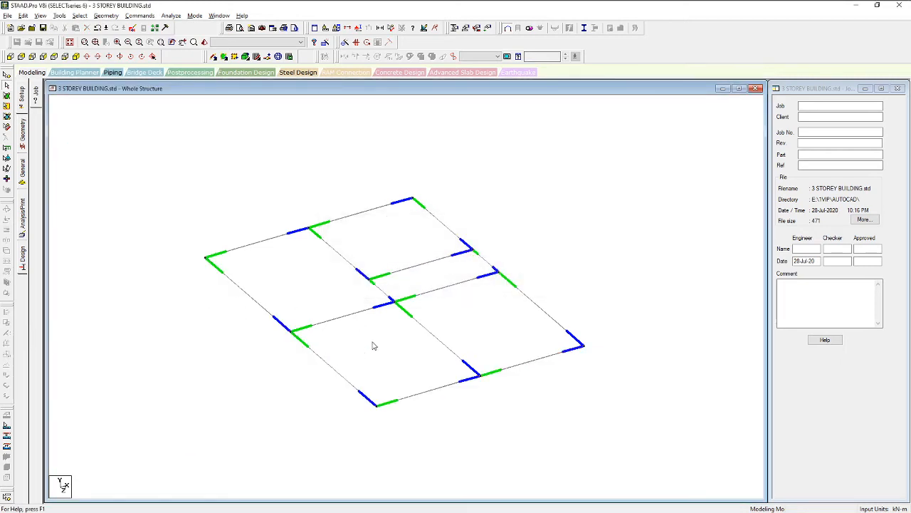
Show the node and beam tables beside the wireframe, then accept the Auto Save prompt
middle_drag(343, 335, 373, 362)
scroll(360, 299, up, 2)
middle_drag(328, 332, 299, 278)
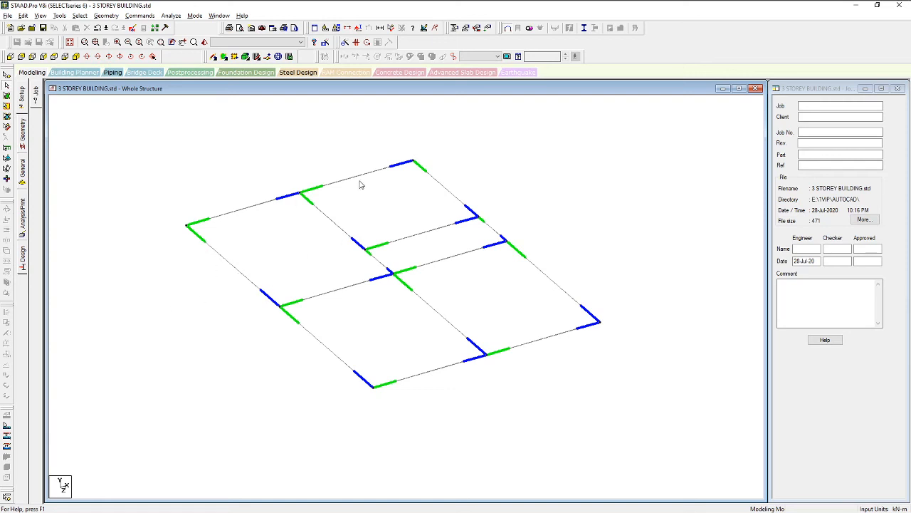
middle_drag(336, 267, 404, 311)
middle_drag(483, 297, 474, 318)
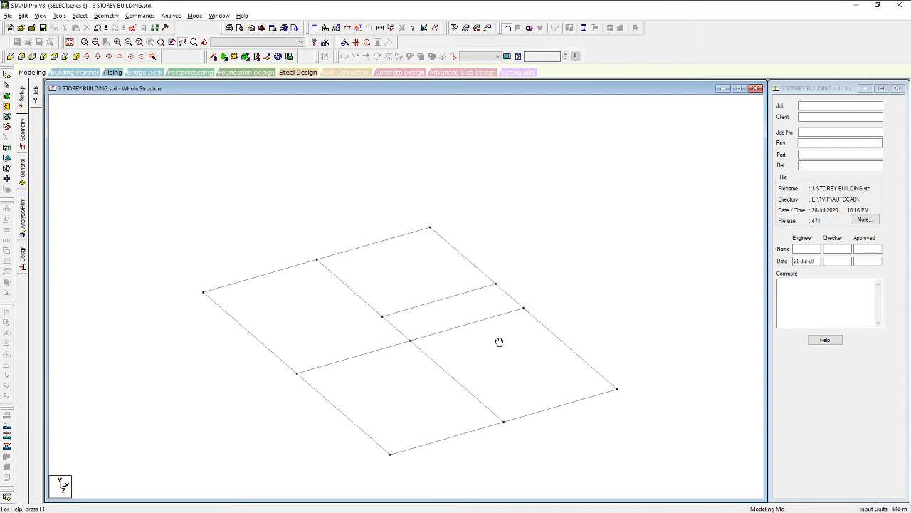
middle_drag(474, 317, 508, 348)
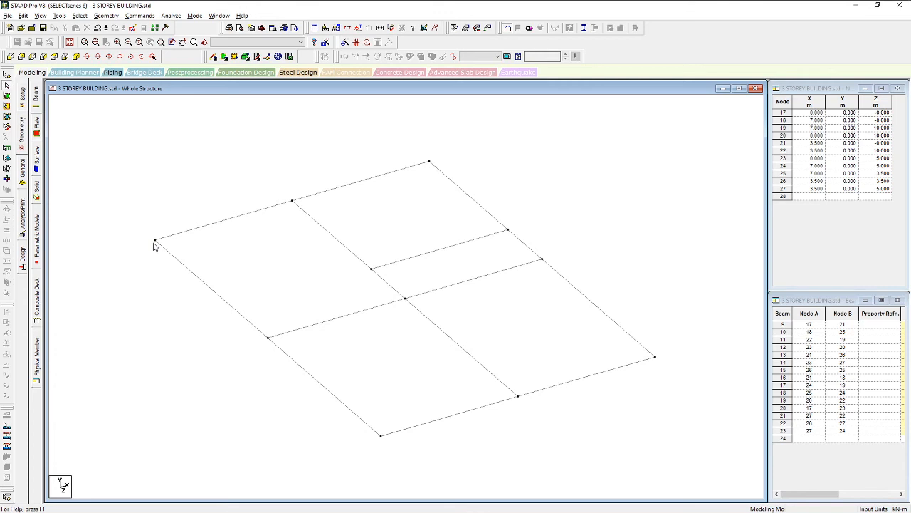
click(22, 178)
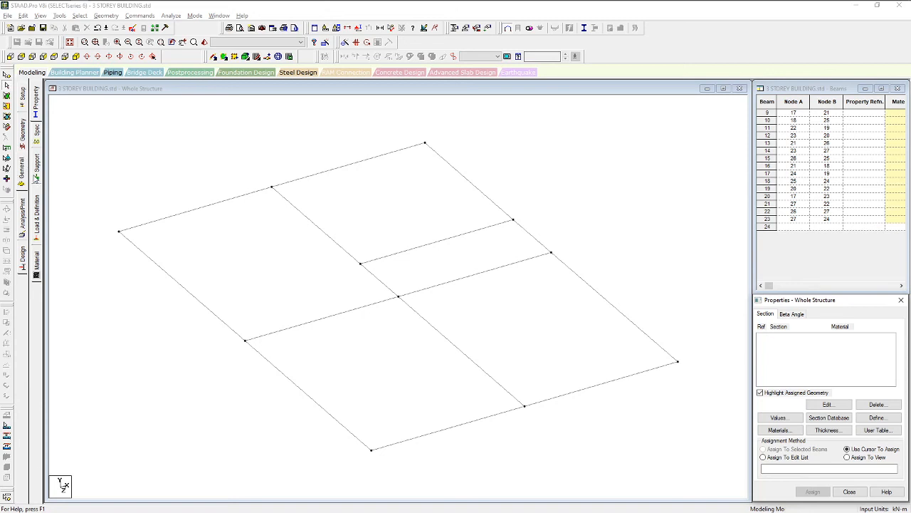
click(26, 146)
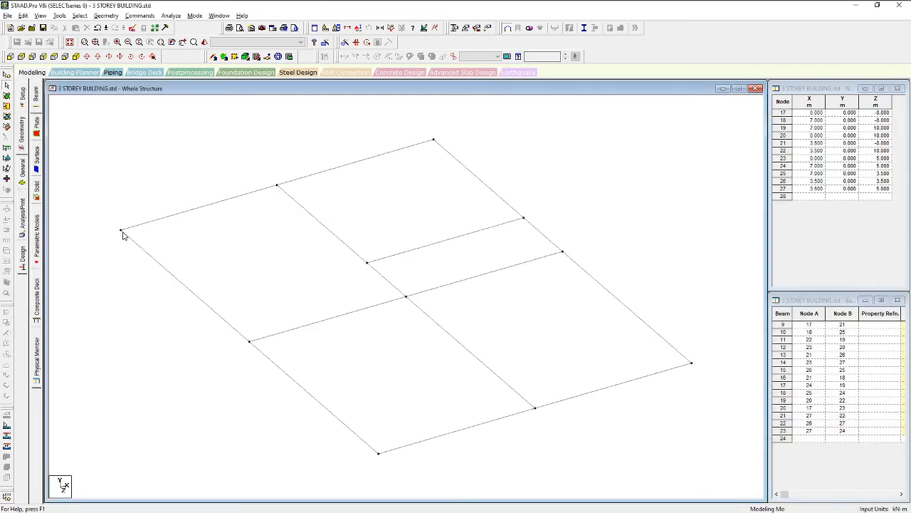
click(121, 232)
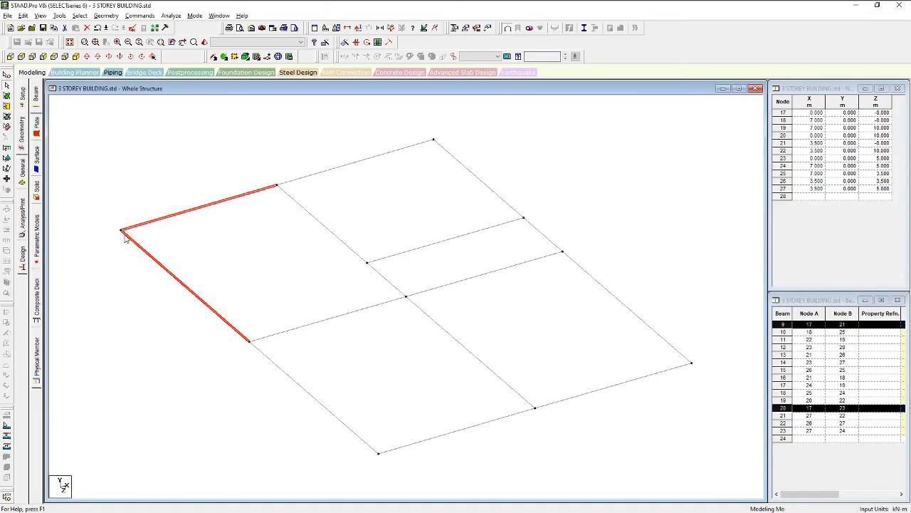
click(134, 227)
middle_drag(121, 230, 121, 228)
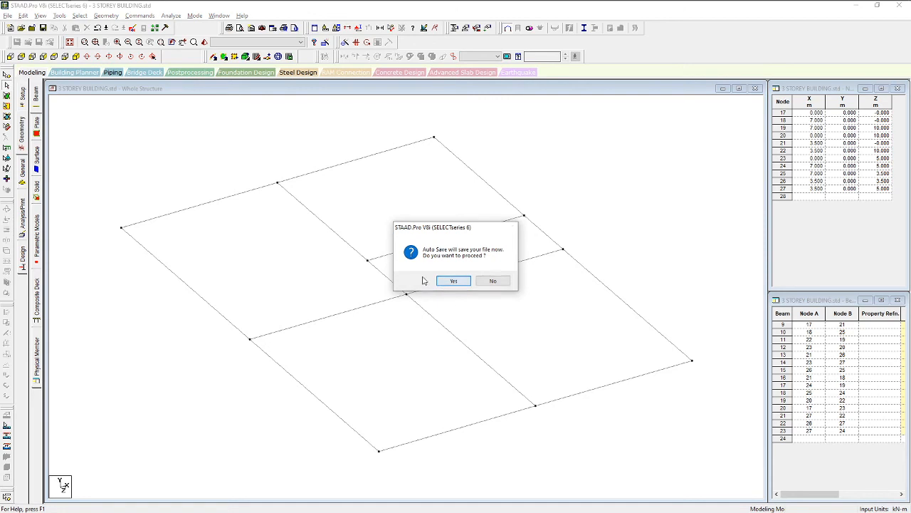
click(450, 280)
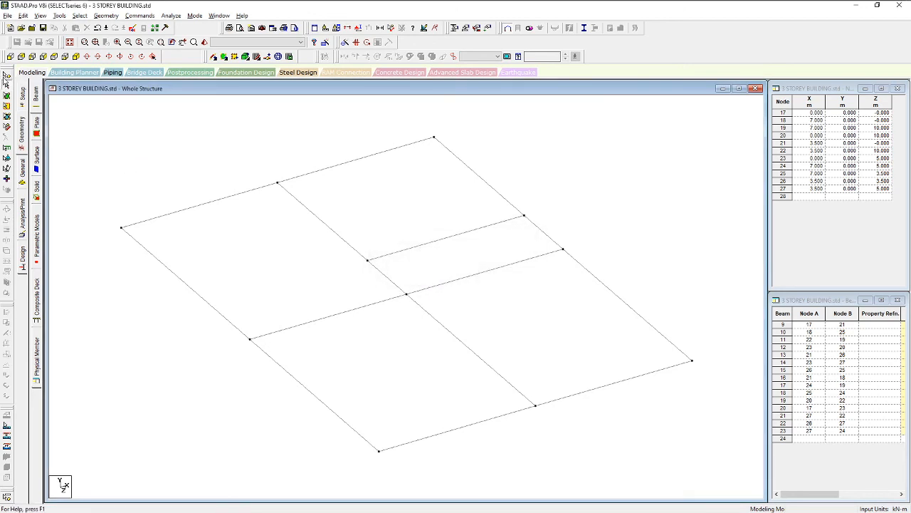
click(6, 86)
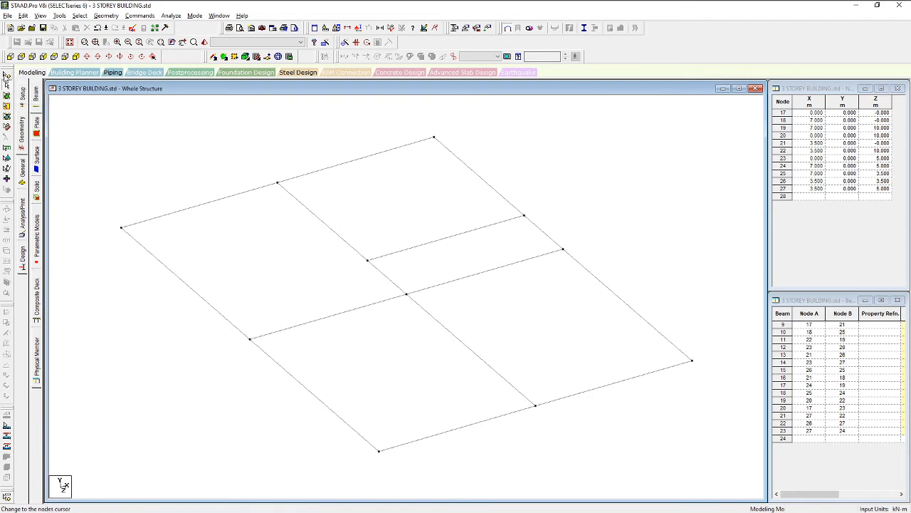
click(6, 79)
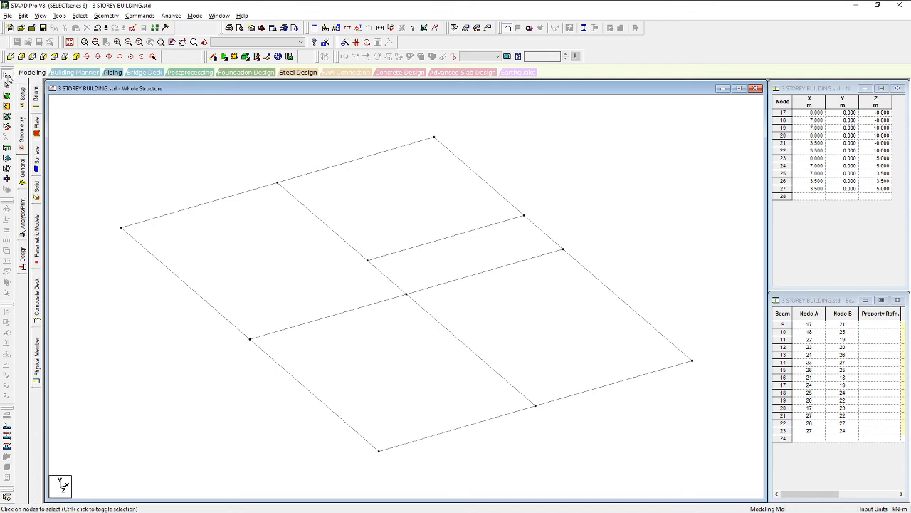
click(121, 228)
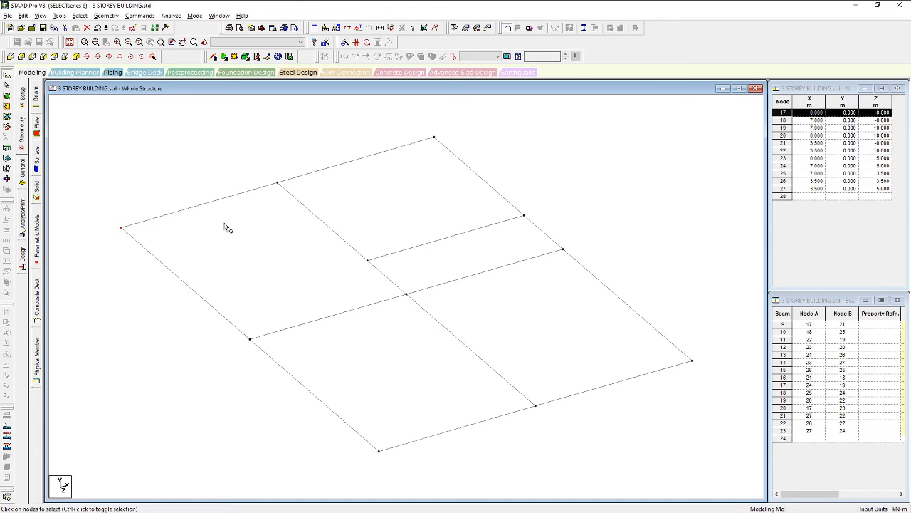
scroll(477, 285, down, 3)
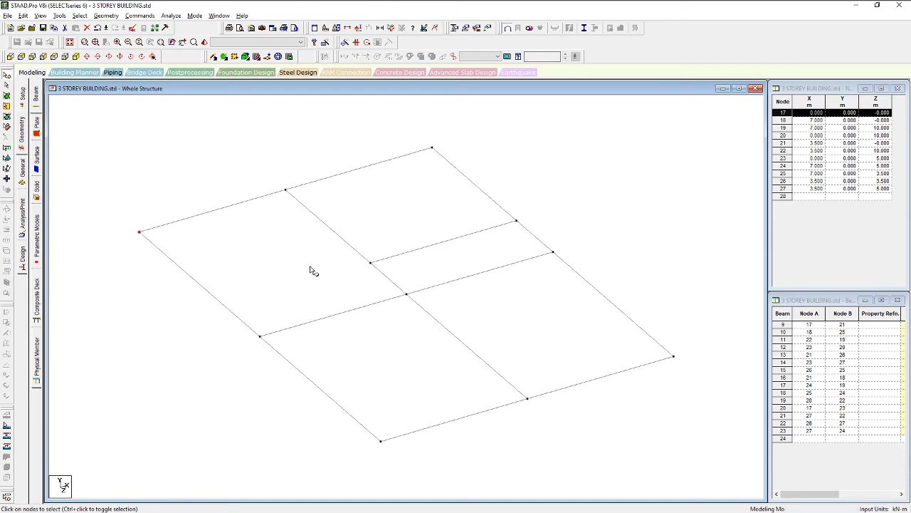
scroll(317, 306, up, 1)
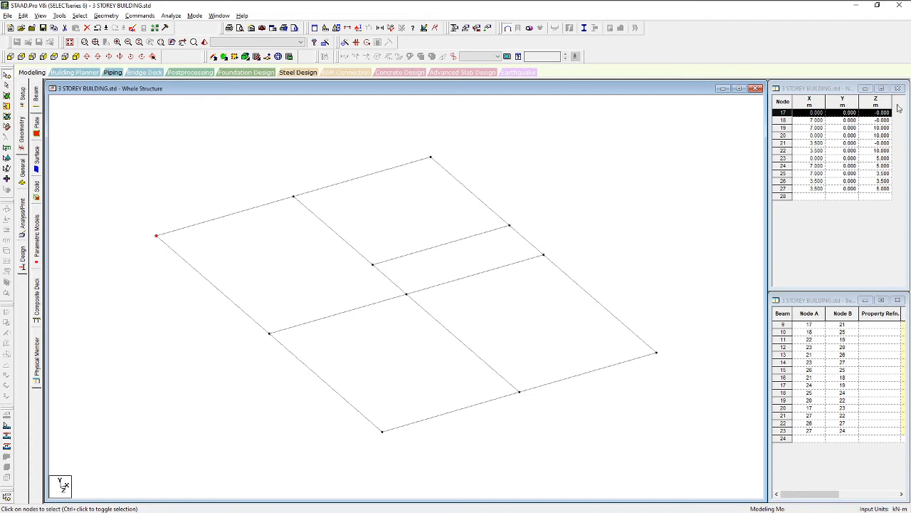
scroll(335, 230, down, 1)
middle_drag(337, 289, 355, 307)
middle_drag(254, 270, 289, 204)
click(239, 269)
middle_drag(209, 248, 181, 295)
middle_drag(370, 270, 415, 238)
middle_drag(380, 213, 327, 230)
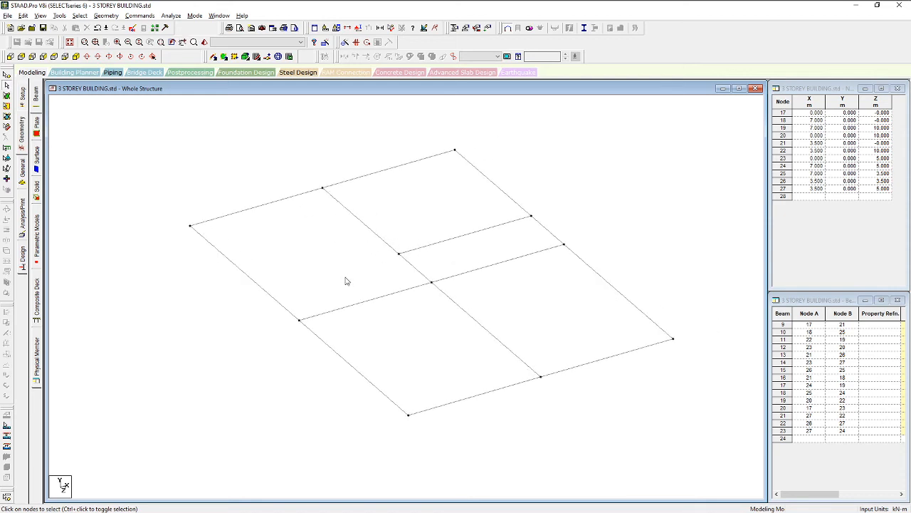
middle_drag(341, 282, 323, 249)
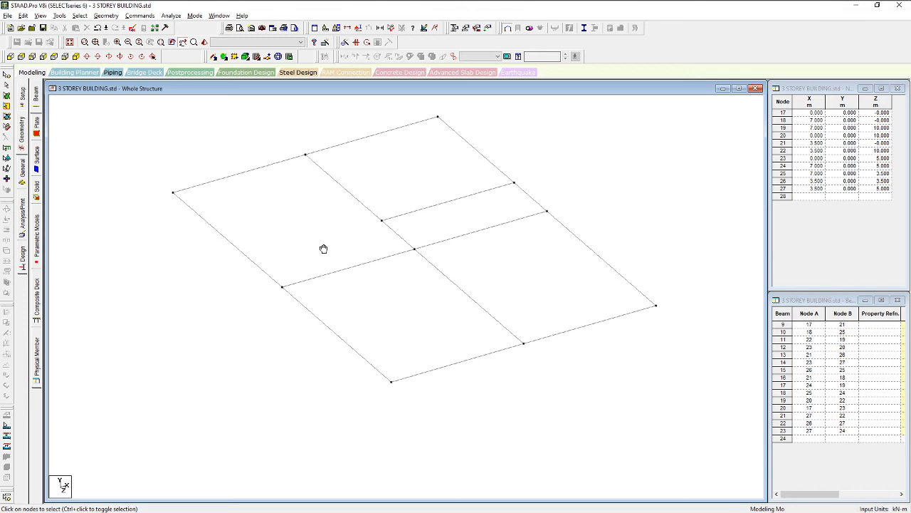
middle_drag(316, 236, 271, 277)
middle_drag(348, 250, 386, 206)
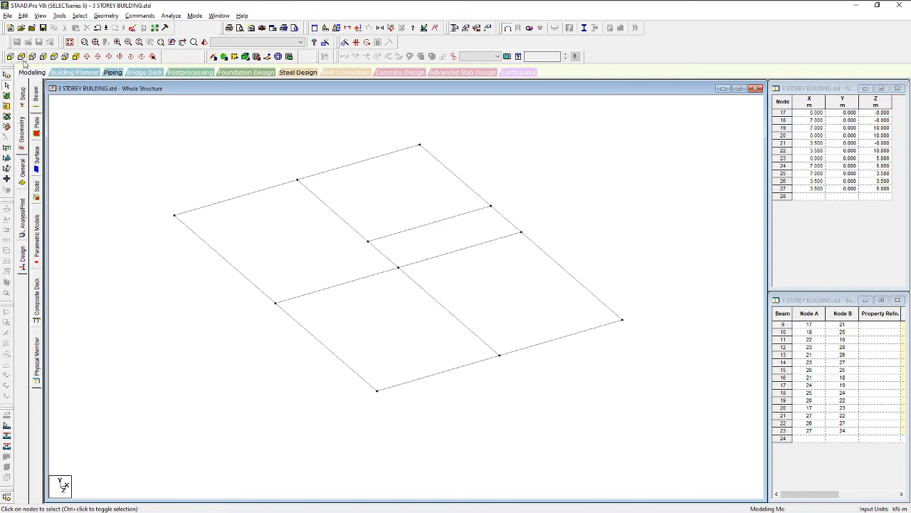
click(10, 56)
scroll(295, 291, down, 1)
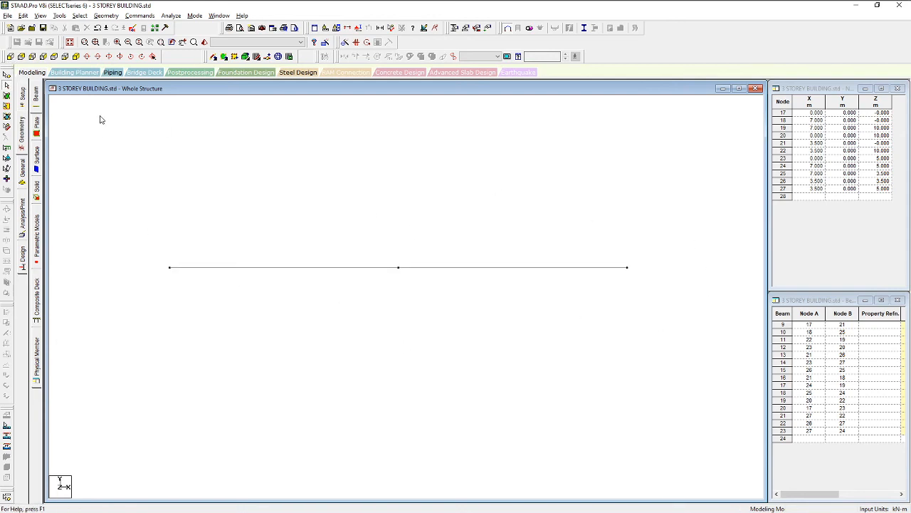
click(75, 57)
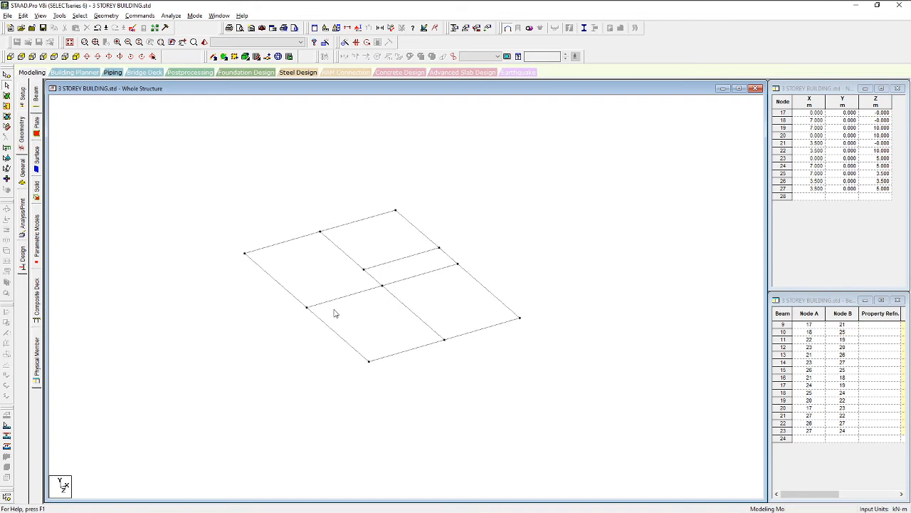
drag(171, 471, 294, 390)
click(519, 277)
drag(519, 157, 209, 368)
drag(572, 399, 222, 177)
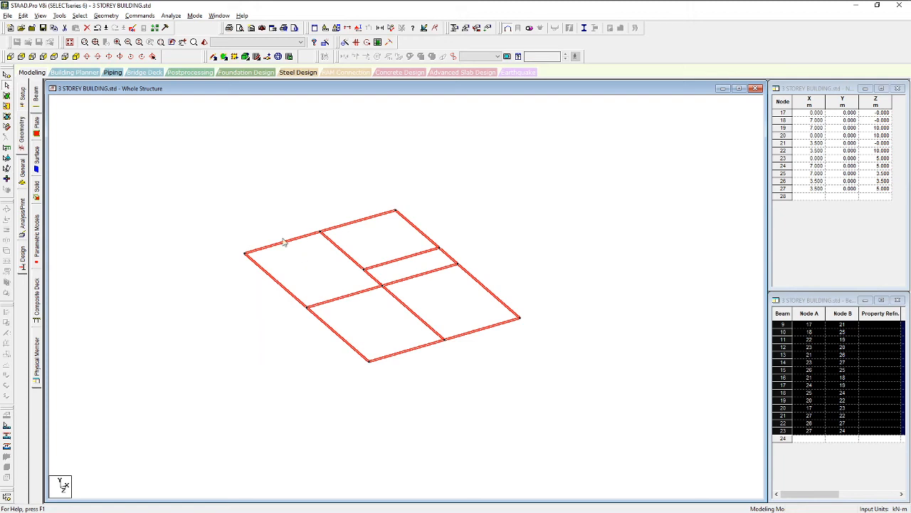
Window-select every beam in the model, then clear the selection again
click(185, 176)
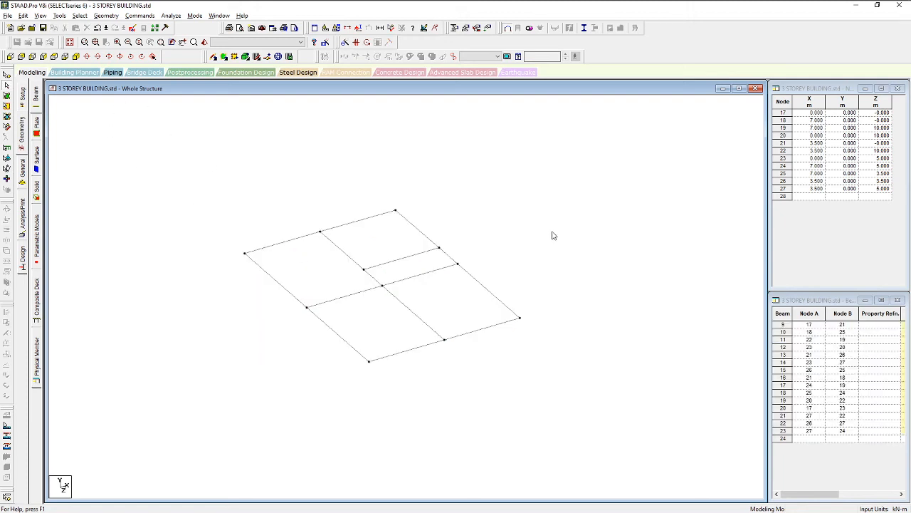
drag(167, 151, 625, 385)
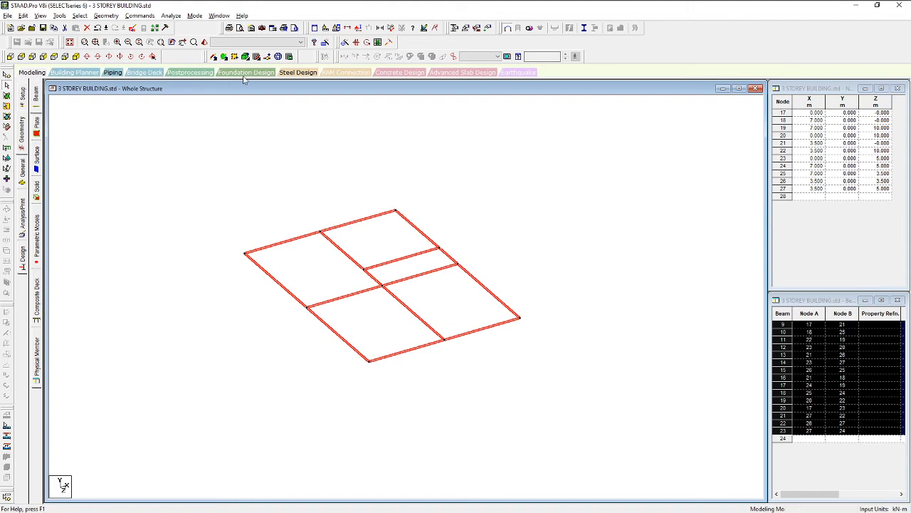
click(107, 16)
click(367, 141)
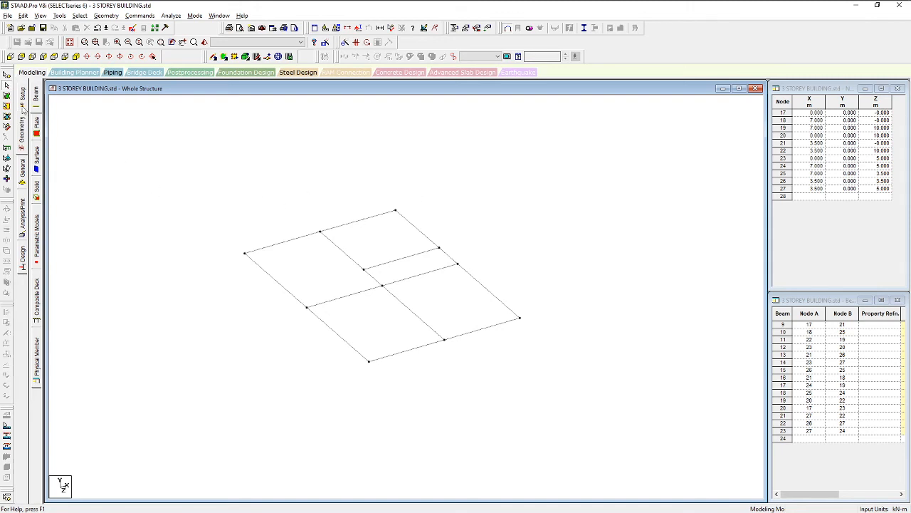
Select all nodes and move them up 1.5 m in Y with Move Joint
click(7, 81)
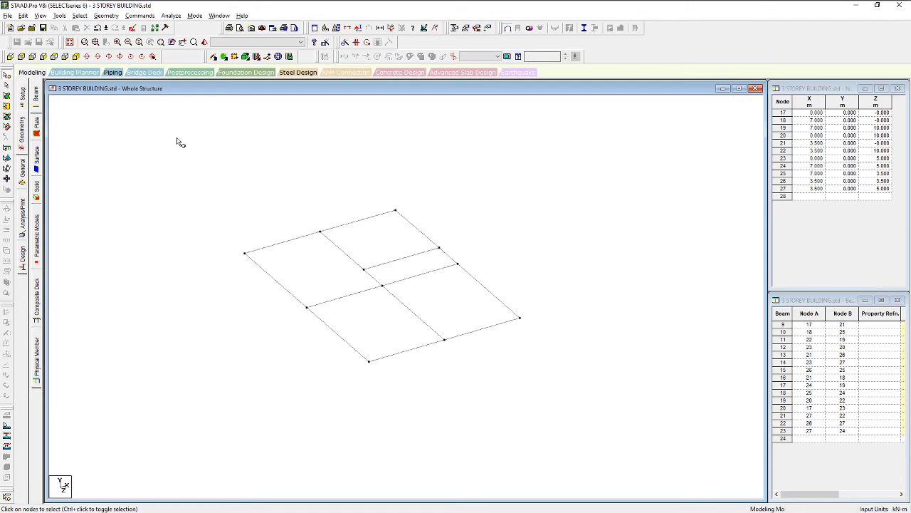
key(ctrl+a)
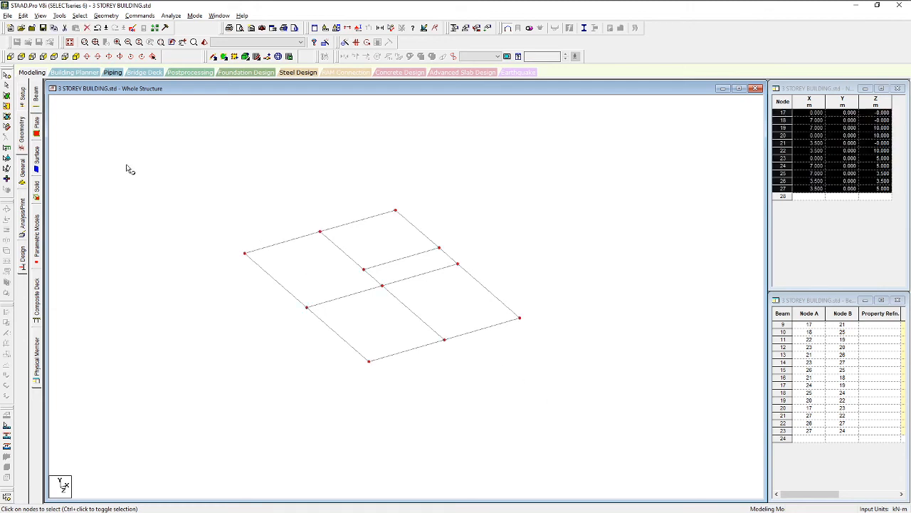
click(105, 16)
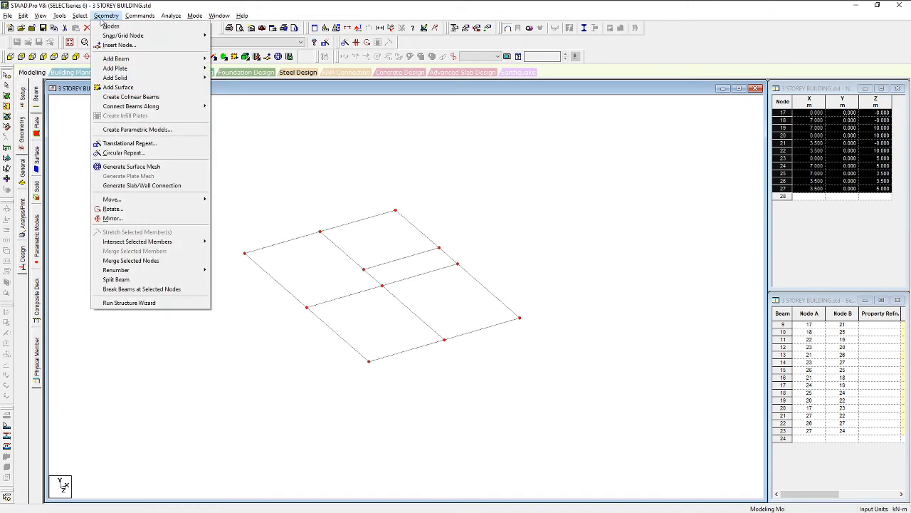
mouse_move(146, 202)
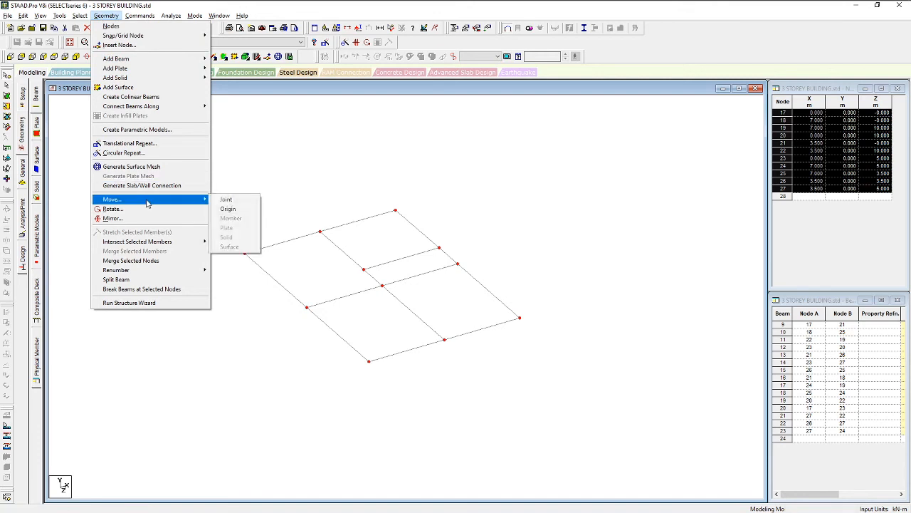
click(224, 199)
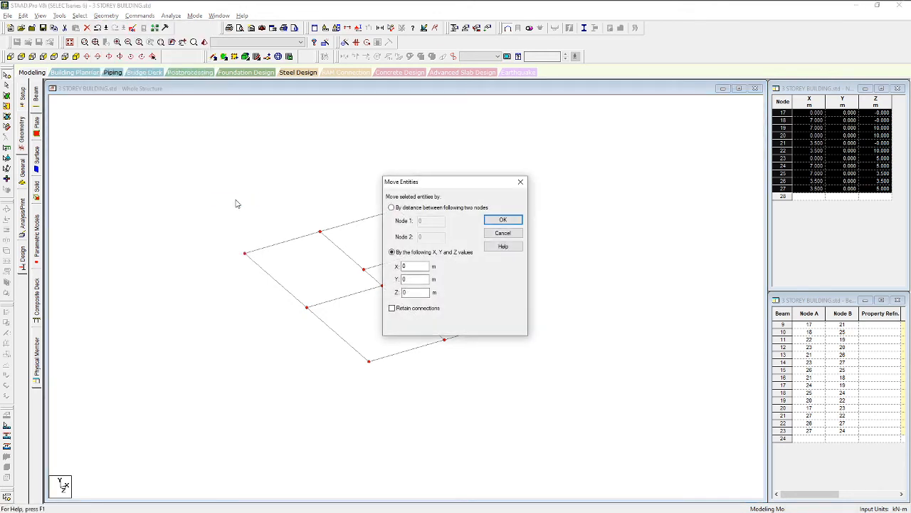
drag(415, 280, 385, 287)
click(496, 223)
click(481, 285)
click(463, 348)
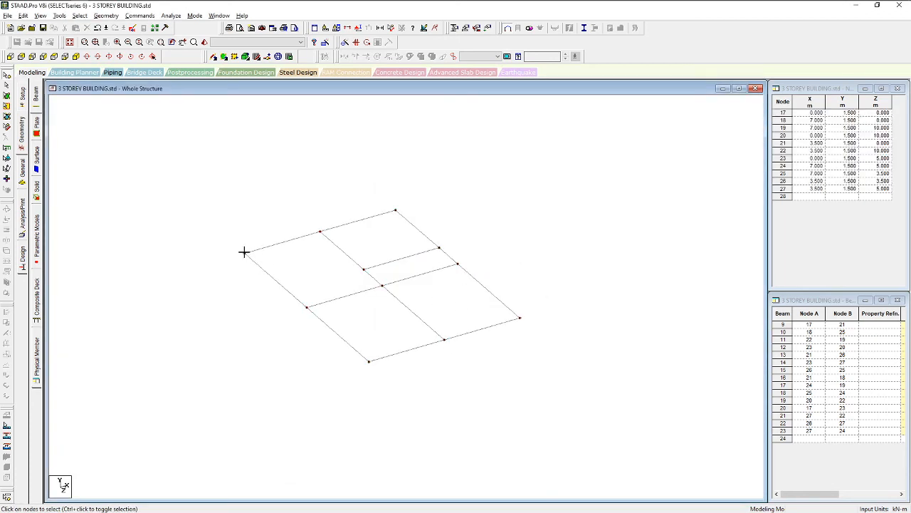
click(245, 254)
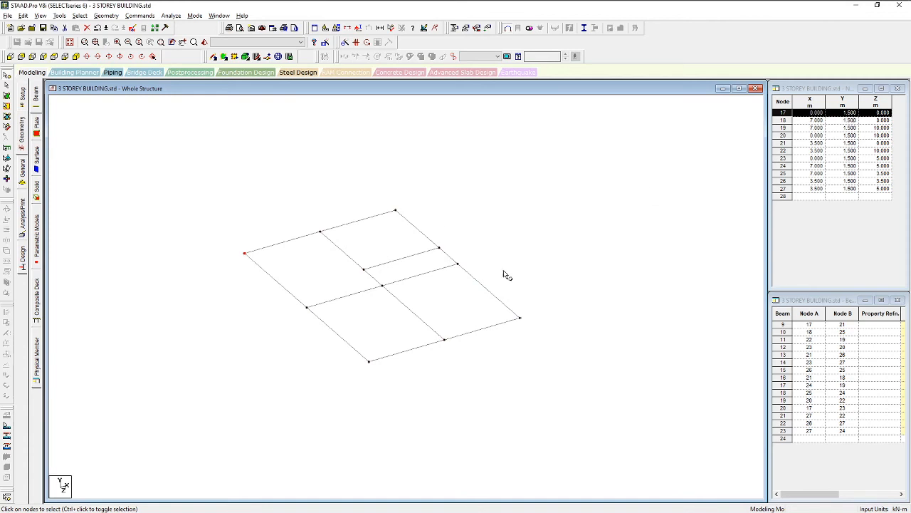
click(457, 310)
scroll(326, 260, up, 2)
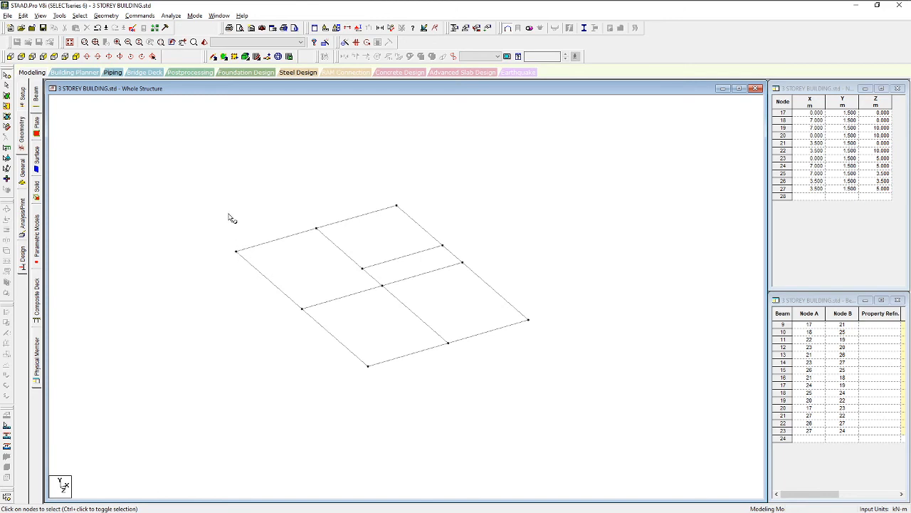
scroll(230, 221, down, 1)
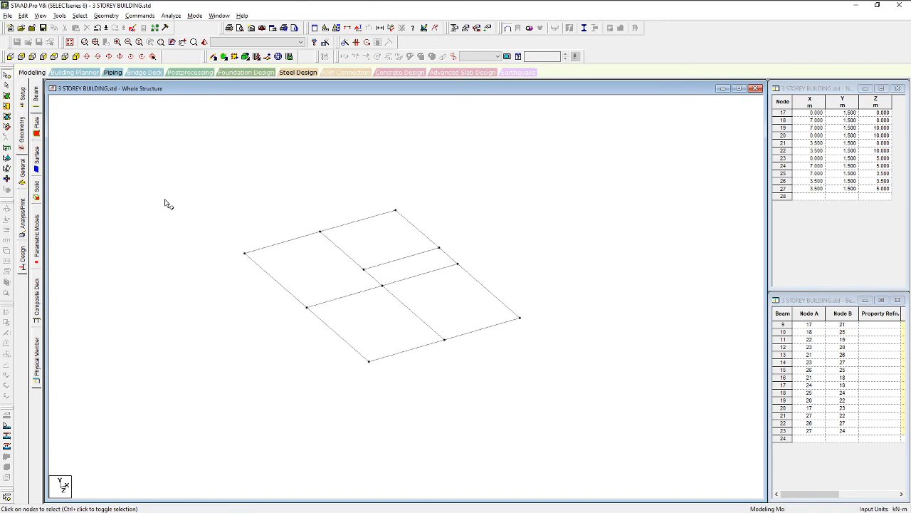
drag(135, 155, 588, 368)
click(238, 255)
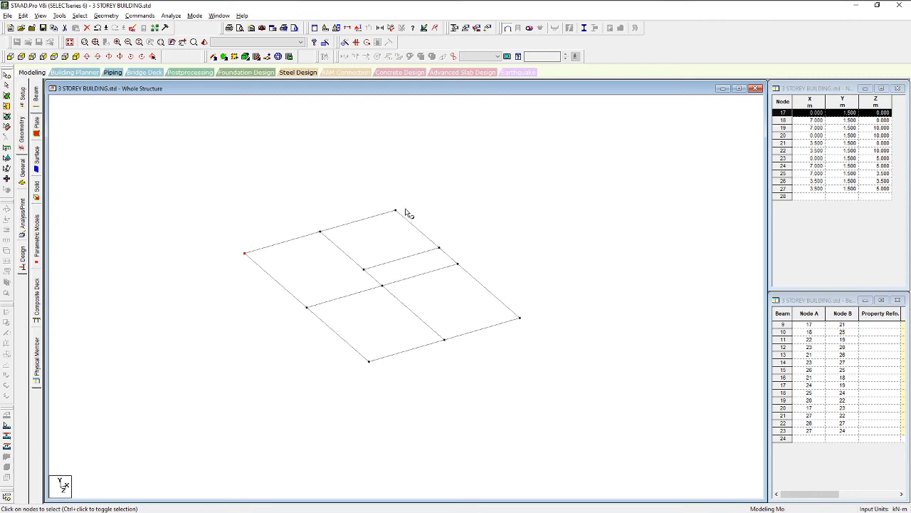
Add nodes 18–24 and 27 to the selection, leaving out the short inner beam's nodes
ctrl+click(320, 231)
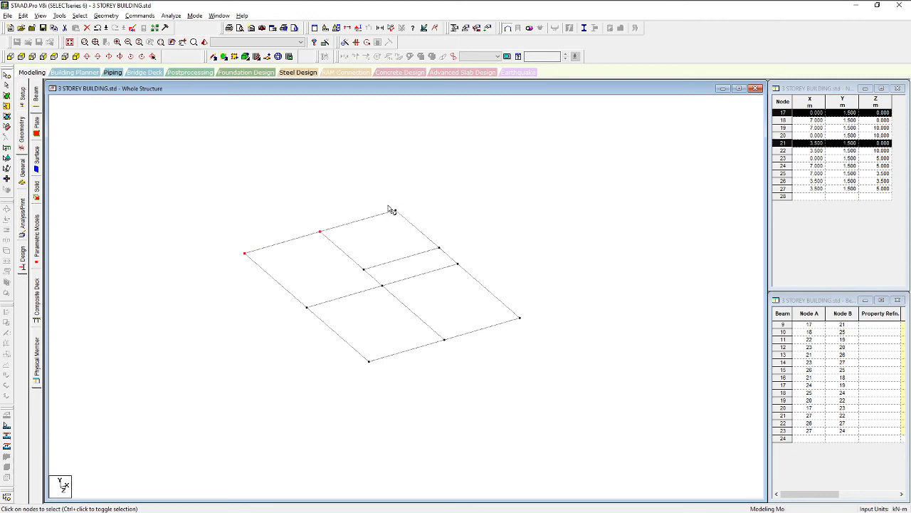
ctrl+click(395, 210)
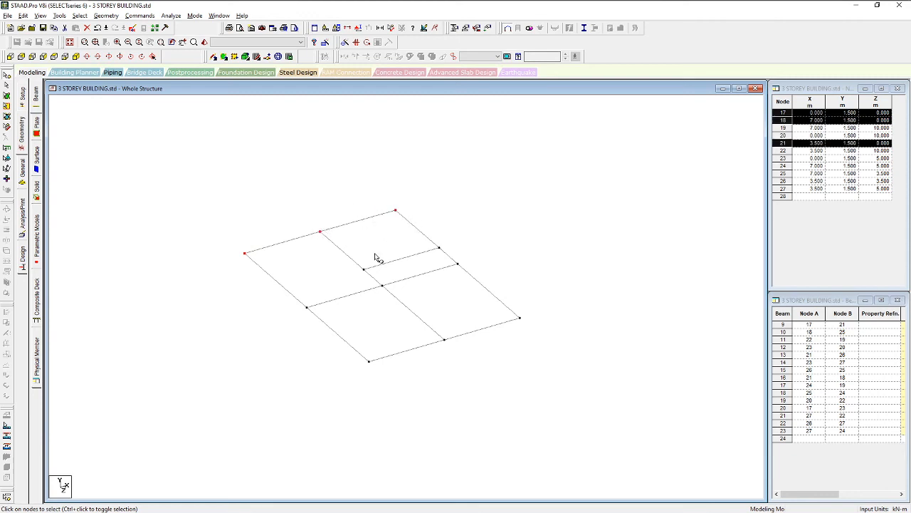
ctrl+click(304, 316)
ctrl+click(364, 364)
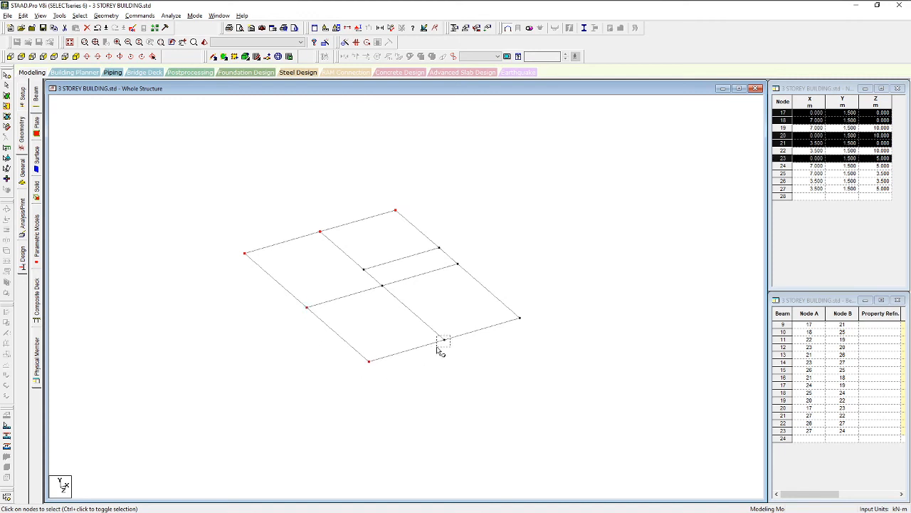
ctrl+click(440, 341)
ctrl+click(530, 318)
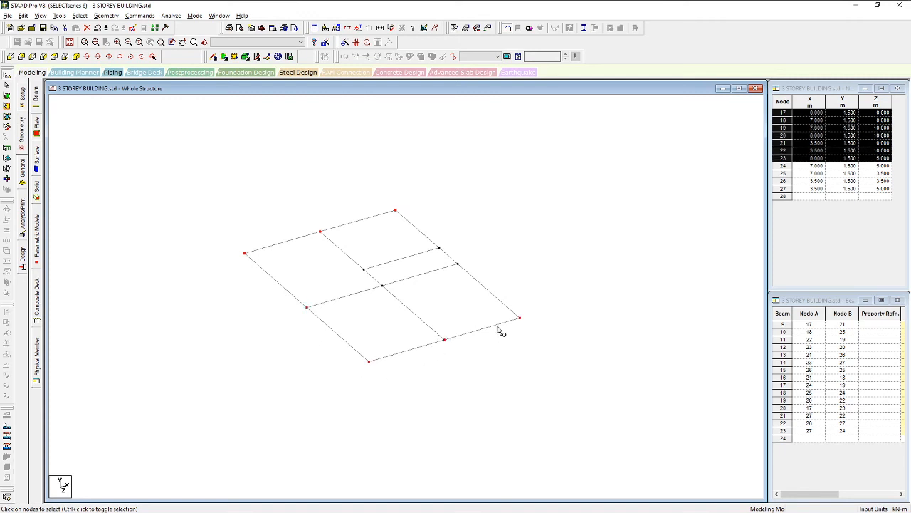
ctrl+click(456, 270)
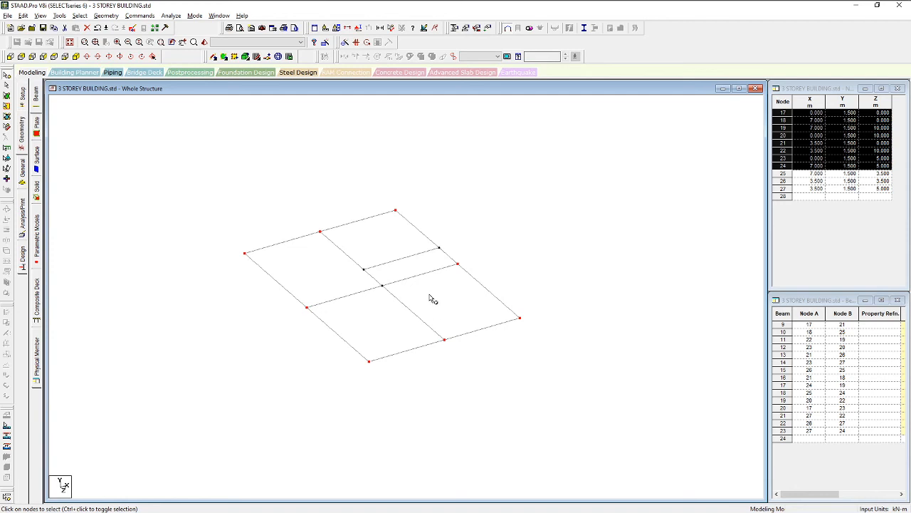
ctrl+click(378, 289)
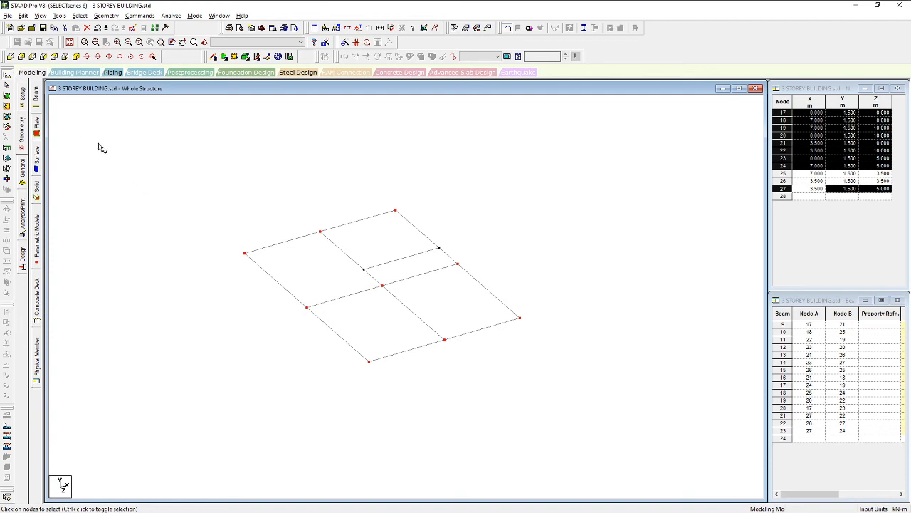
click(104, 16)
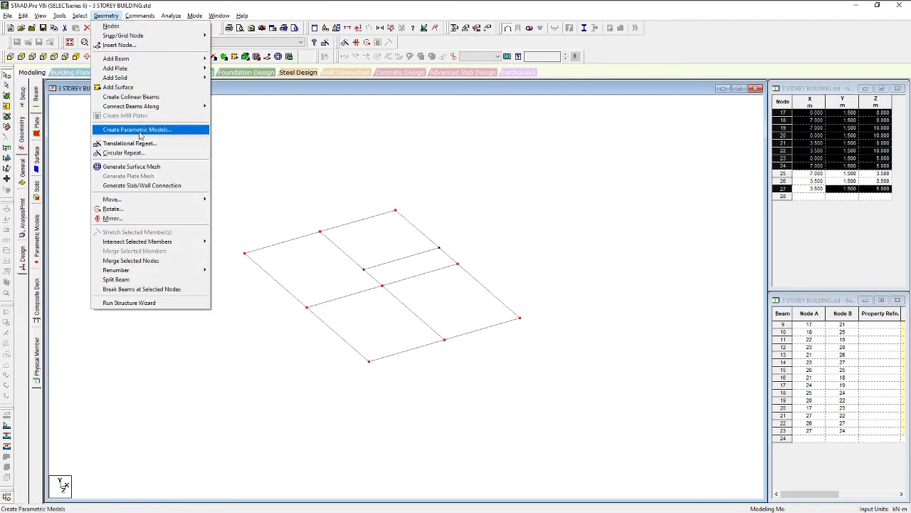
Translational-repeat the selected nodes along global Y at -1.5 m, creating columns to base nodes at Y = 0
click(135, 146)
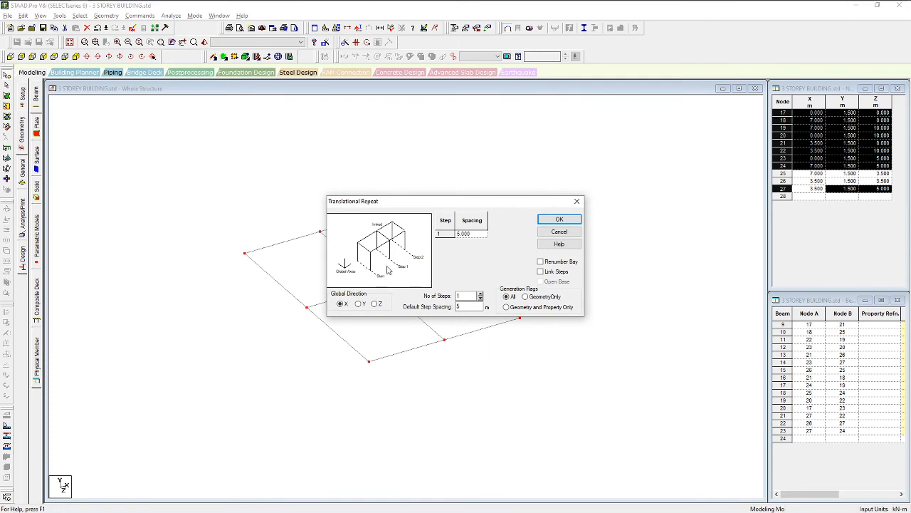
drag(435, 206, 426, 163)
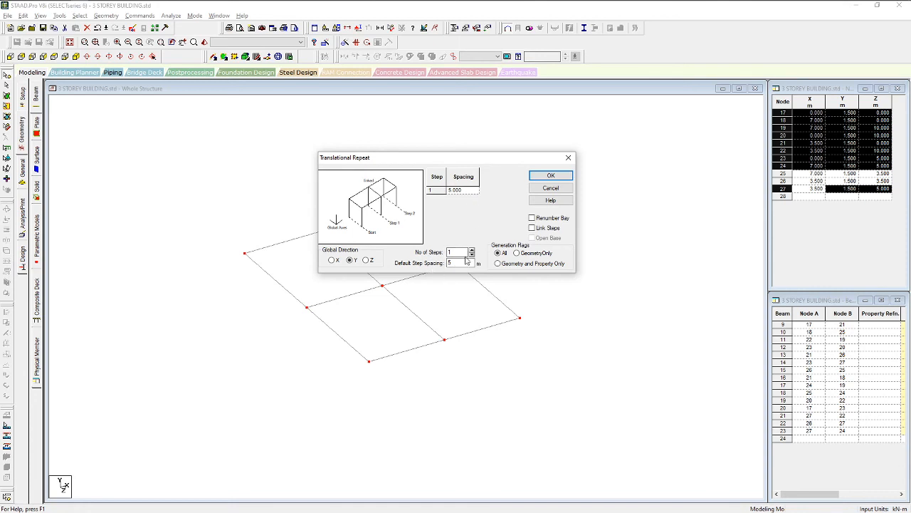
double_click(461, 263)
click(551, 176)
scroll(363, 303, up, 3)
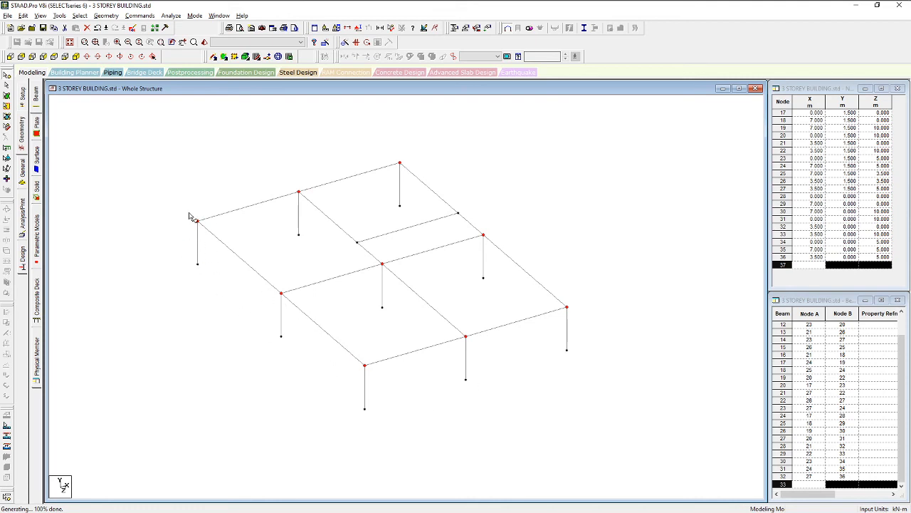
scroll(303, 262, down, 1)
scroll(212, 258, up, 1)
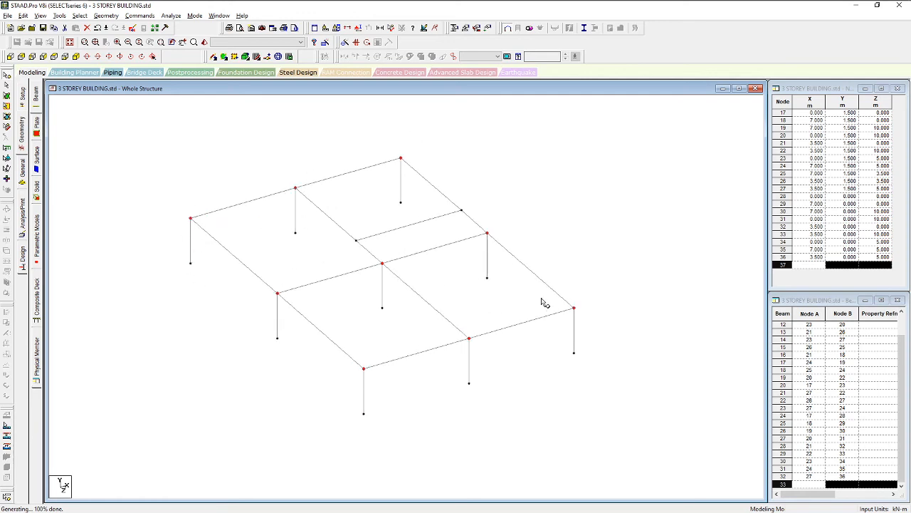
Clear the node selection and re-centre the frame in the view
scroll(436, 308, down, 1)
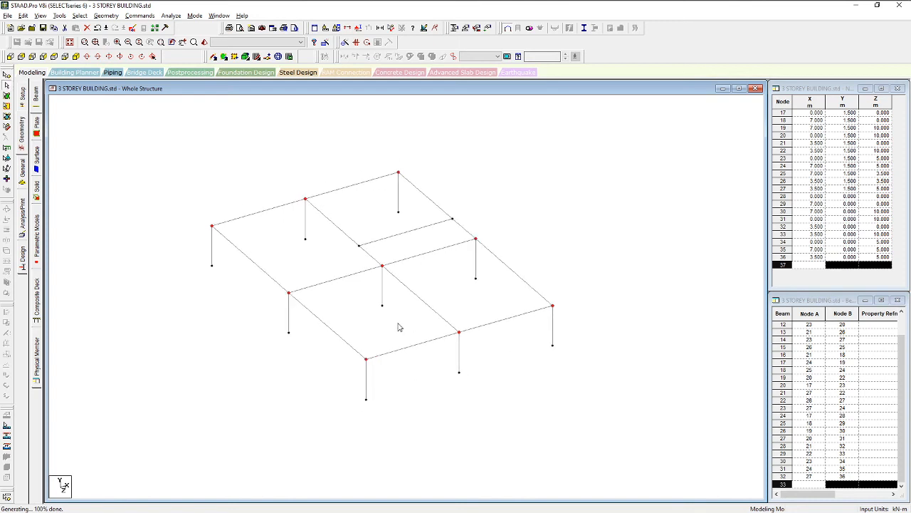
click(393, 326)
scroll(485, 364, down, 1)
middle_drag(485, 364, 471, 349)
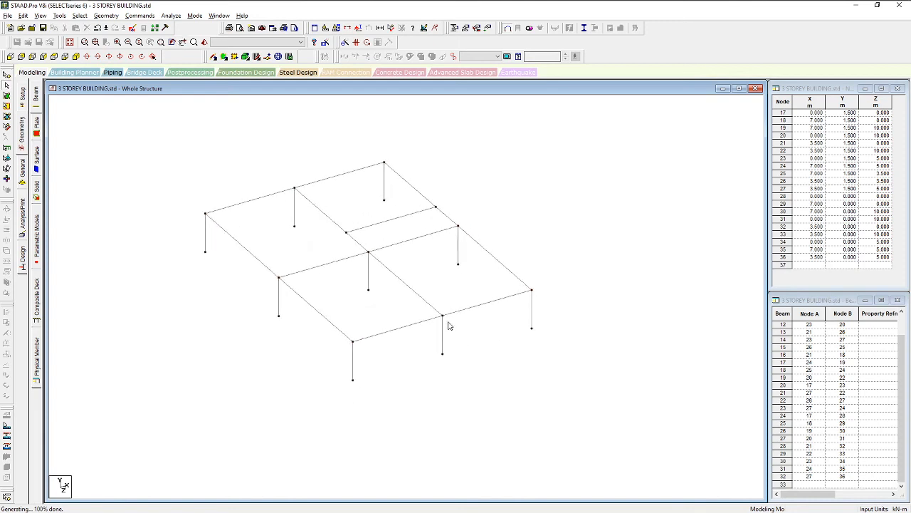
middle_drag(344, 308, 379, 358)
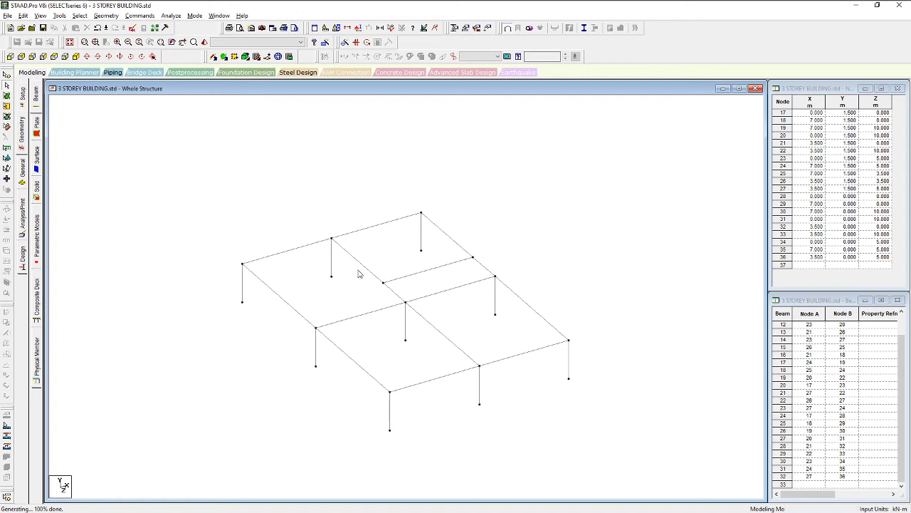
middle_drag(304, 323, 299, 278)
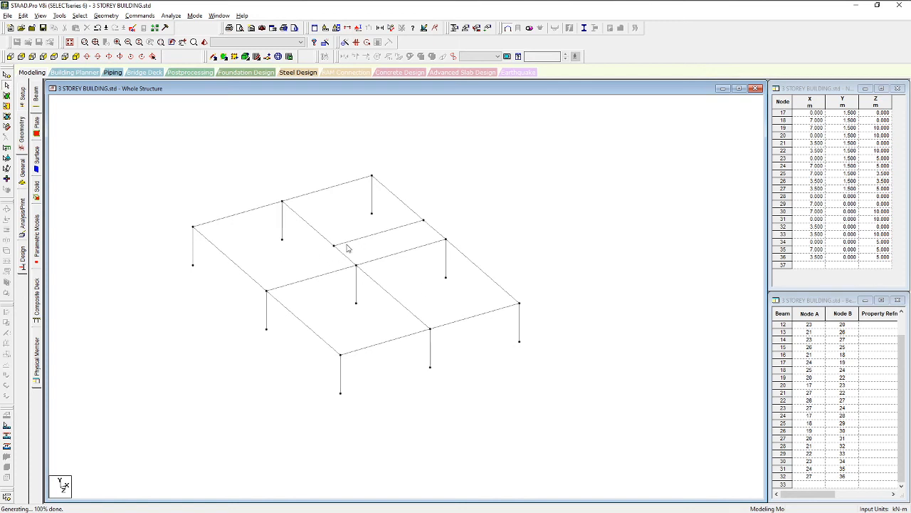
middle_drag(287, 250, 310, 294)
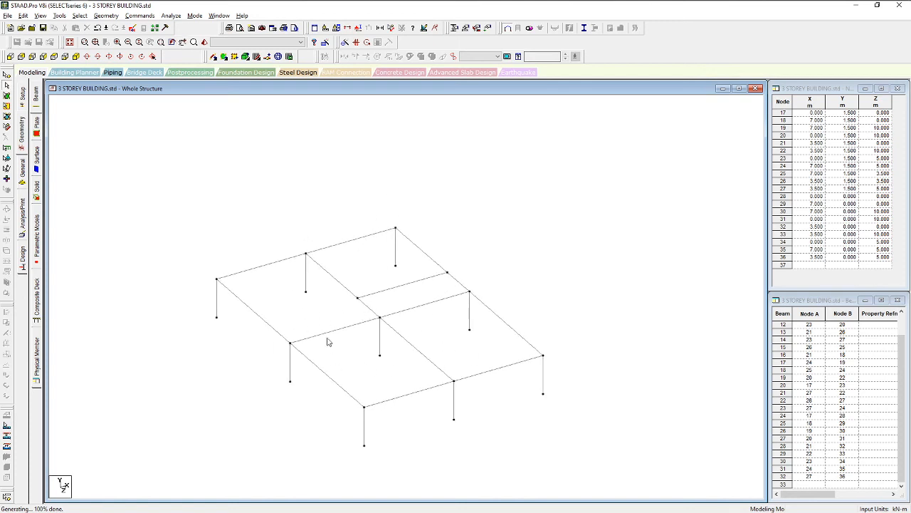
scroll(335, 333, down, 2)
scroll(338, 380, up, 3)
middle_drag(434, 374, 419, 359)
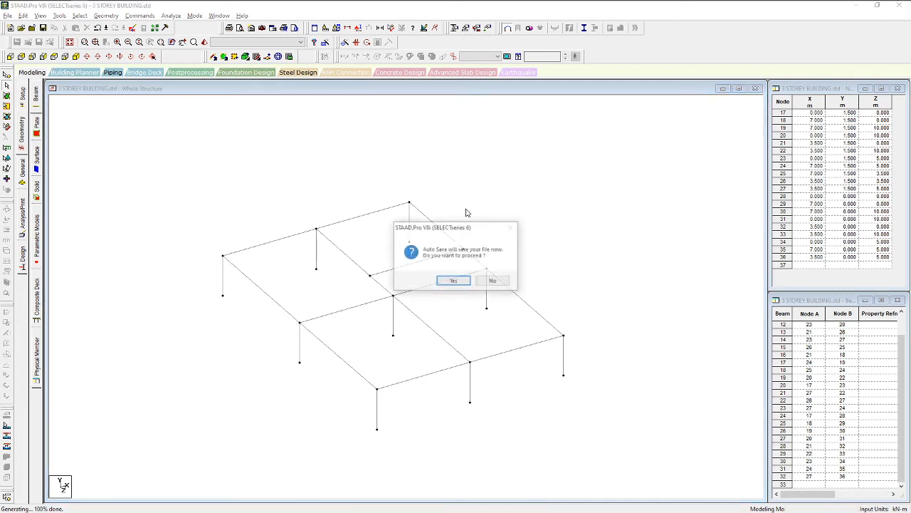
Save the model, then window-select the 1.5 m level beams in front view
click(458, 279)
click(389, 277)
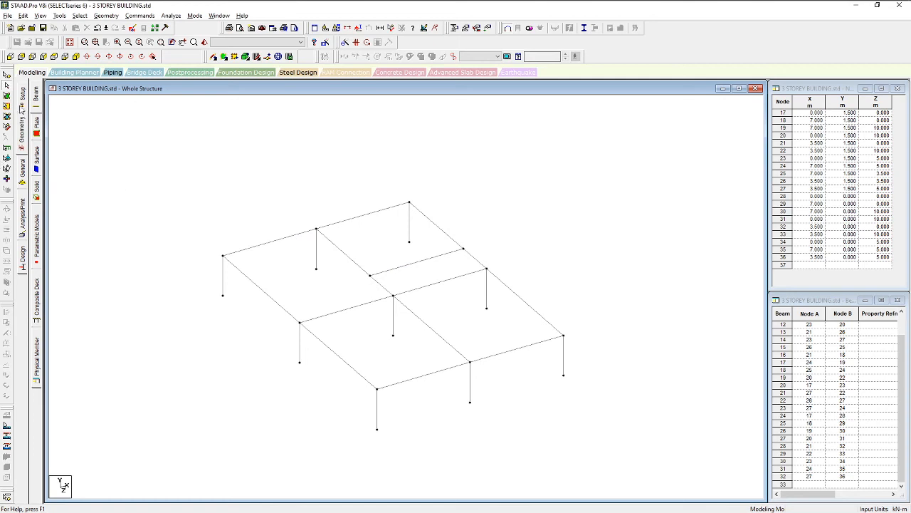
click(10, 56)
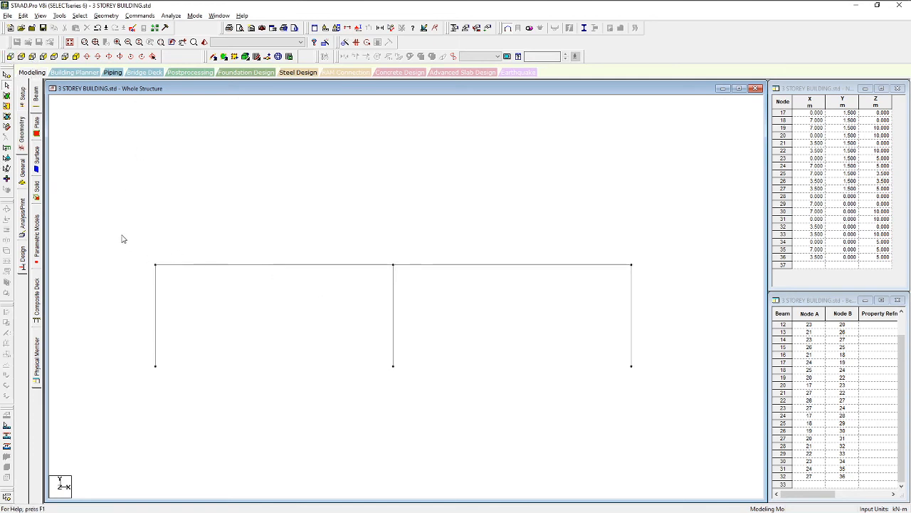
drag(109, 216, 657, 271)
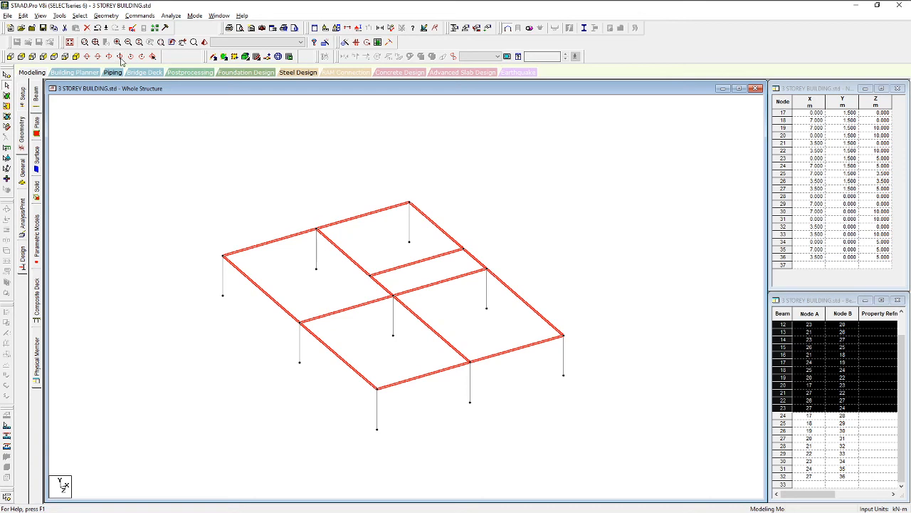
Repeat the selected beams 3 times in Y at 3 m spacing, reaching 10.5 m
click(106, 16)
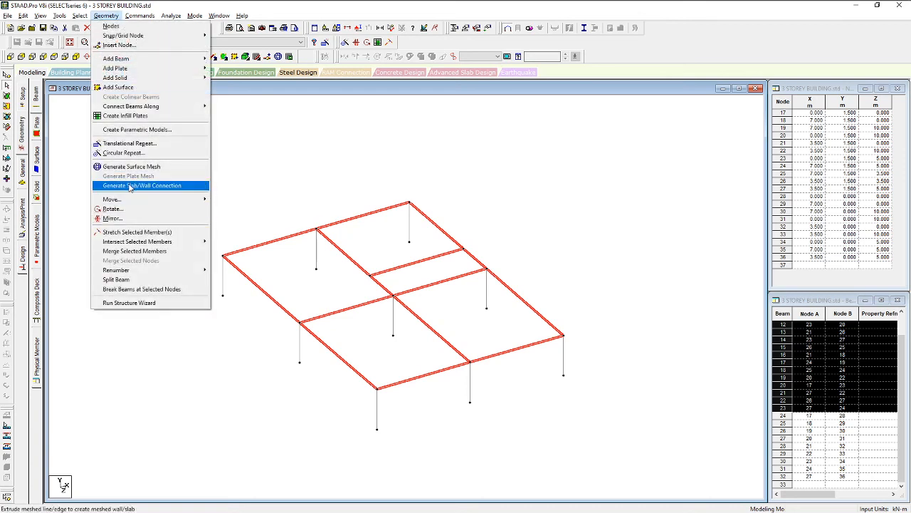
click(122, 143)
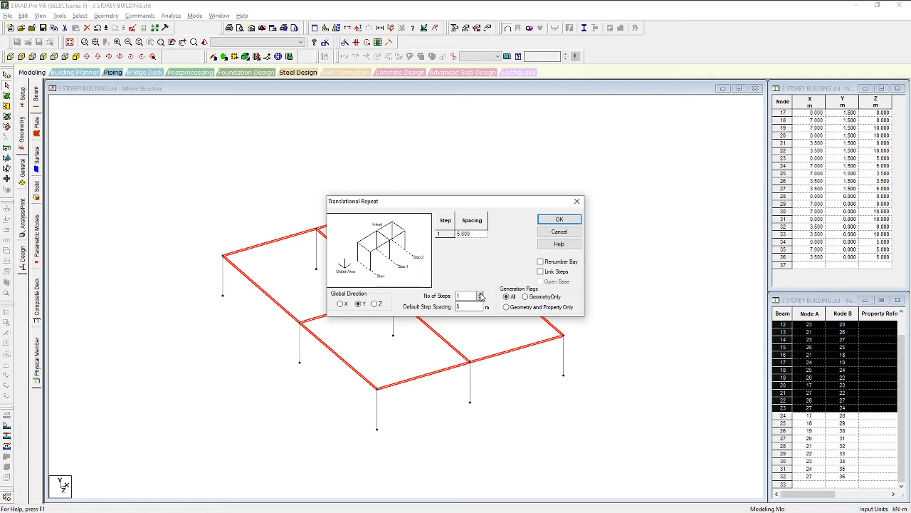
click(480, 293)
click(480, 294)
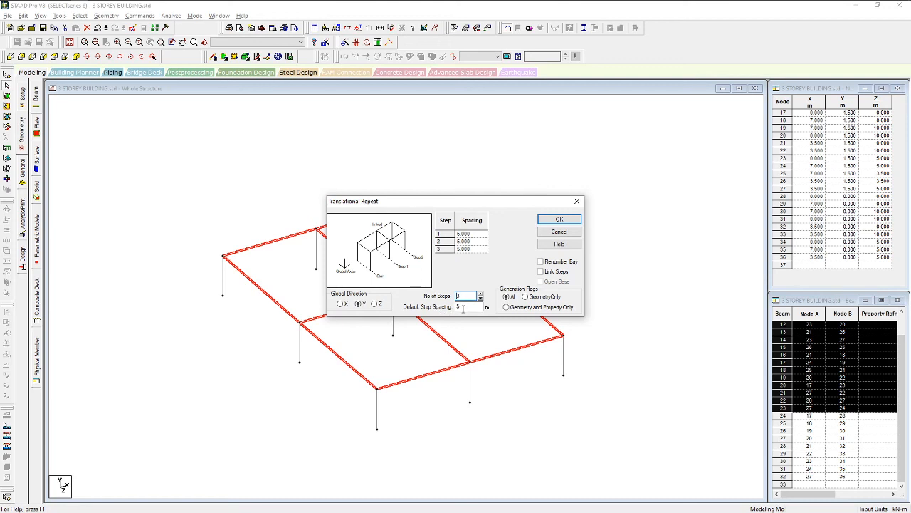
double_click(465, 306)
click(559, 219)
Check the new storeys in front and isometric views and clear the beam selection
scroll(443, 312, up, 7)
click(10, 57)
click(77, 56)
scroll(588, 358, up, 4)
middle_drag(585, 434, 441, 408)
click(478, 388)
middle_drag(401, 375, 521, 266)
middle_drag(474, 221, 452, 292)
scroll(408, 357, up, 1)
middle_drag(396, 217, 429, 249)
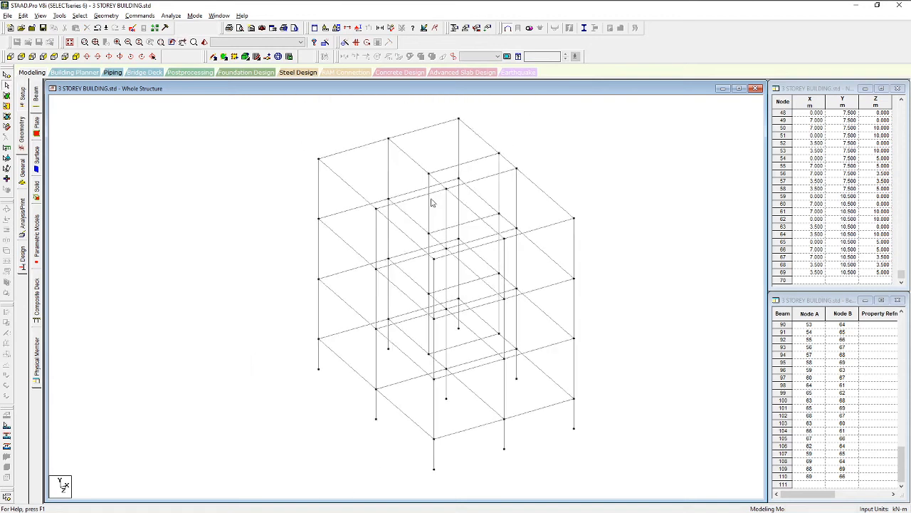
Select beam 94 and the two column segments below it, then delete them
scroll(439, 191, up, 2)
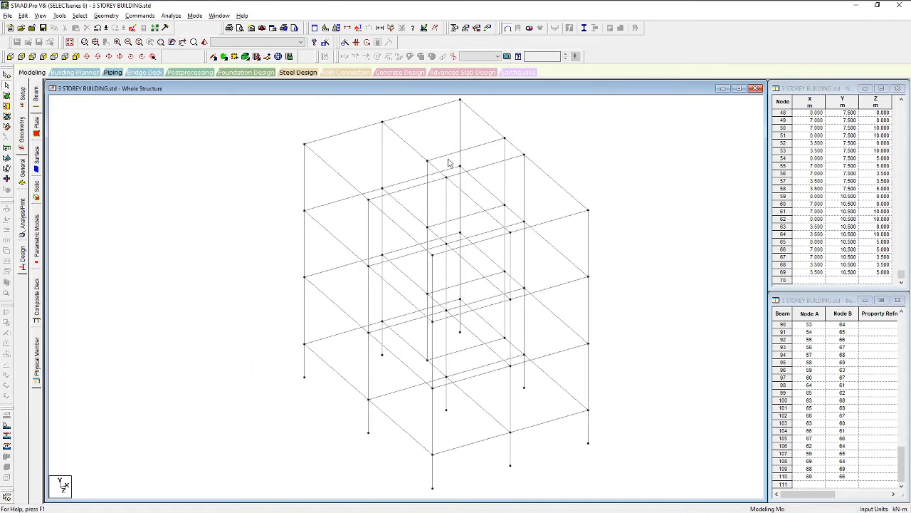
click(428, 181)
middle_drag(438, 242, 443, 189)
ctrl+click(434, 179)
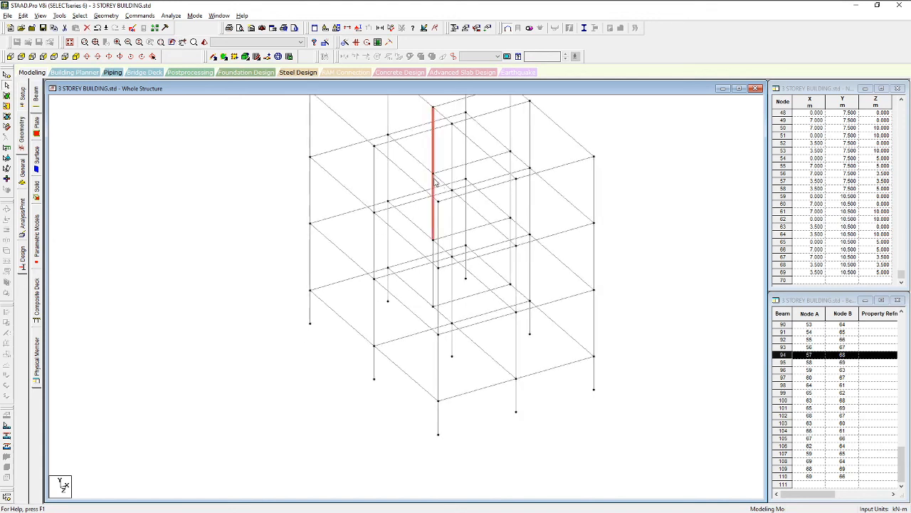
ctrl+click(434, 251)
middle_drag(411, 250, 380, 283)
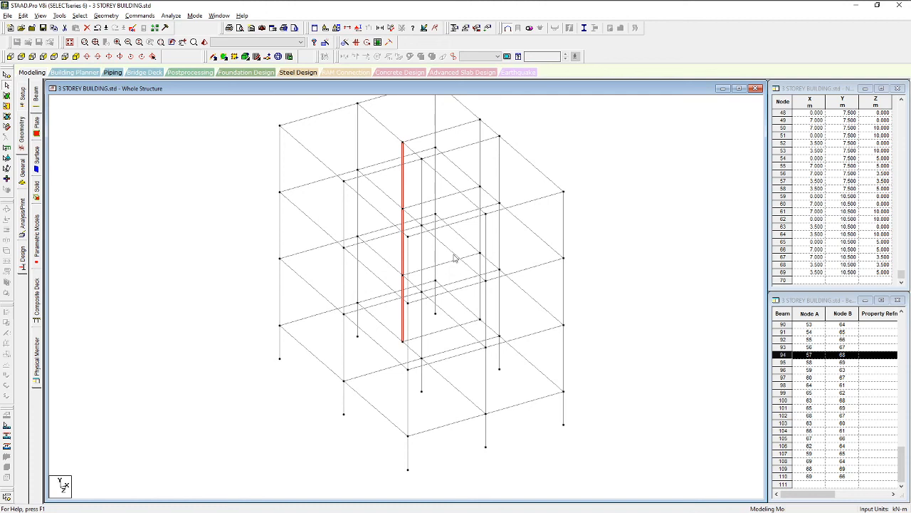
key(Delete)
key(Return)
Check the frame in plan, isometric and front views
middle_drag(428, 214, 399, 246)
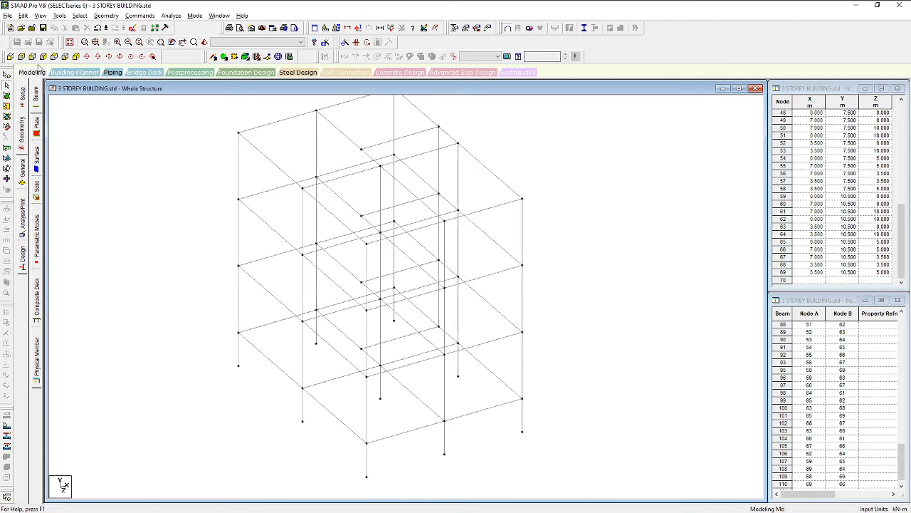
click(53, 56)
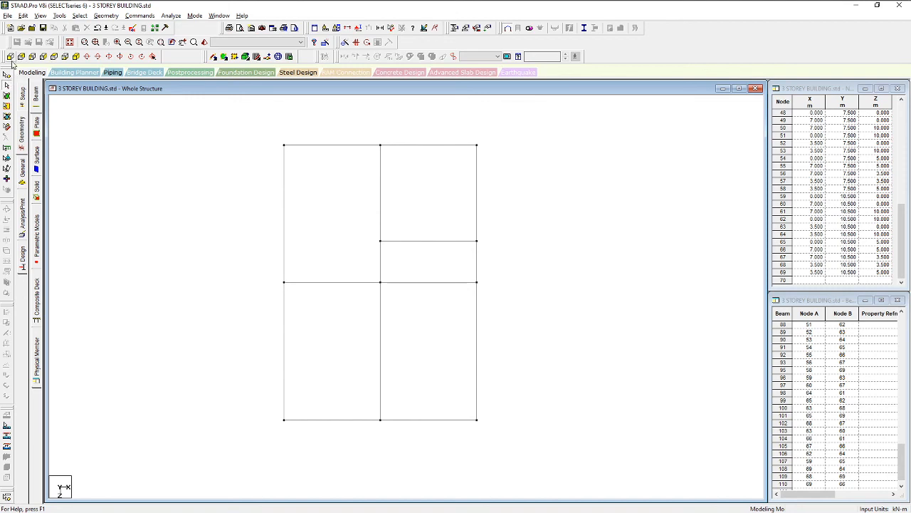
click(8, 57)
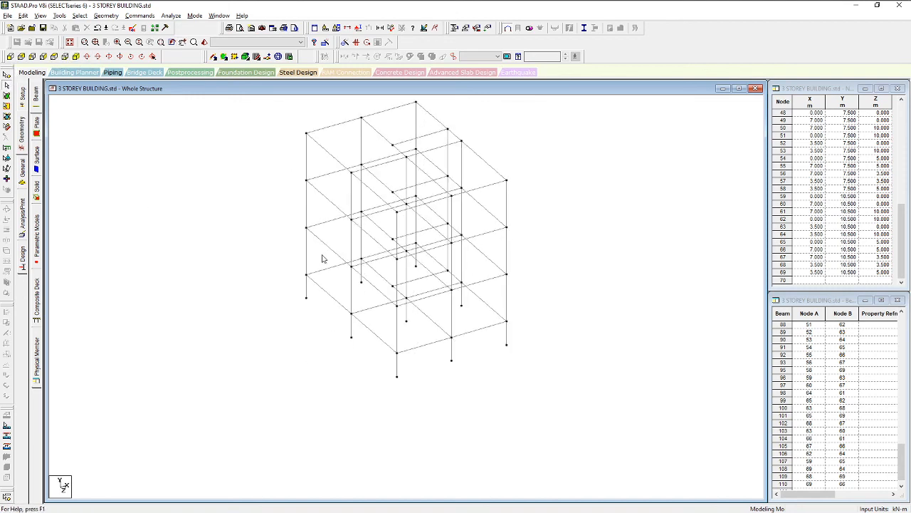
click(21, 57)
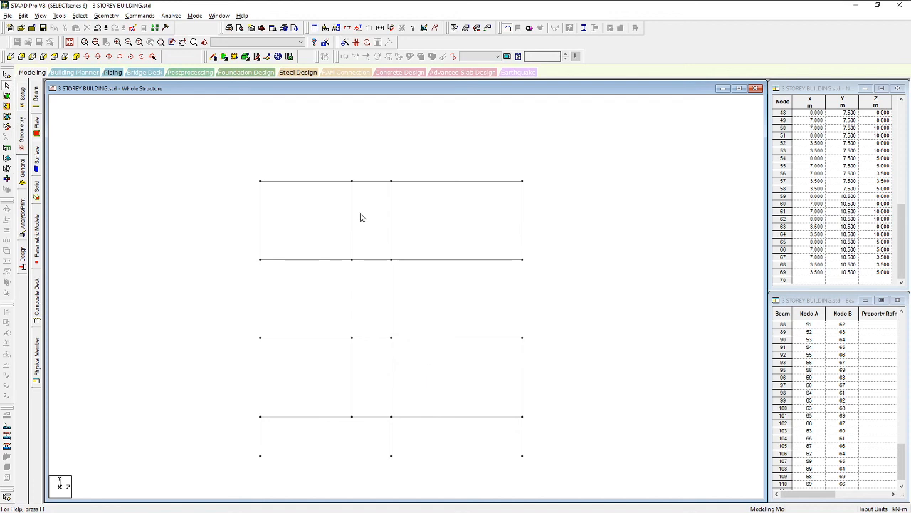
click(352, 225)
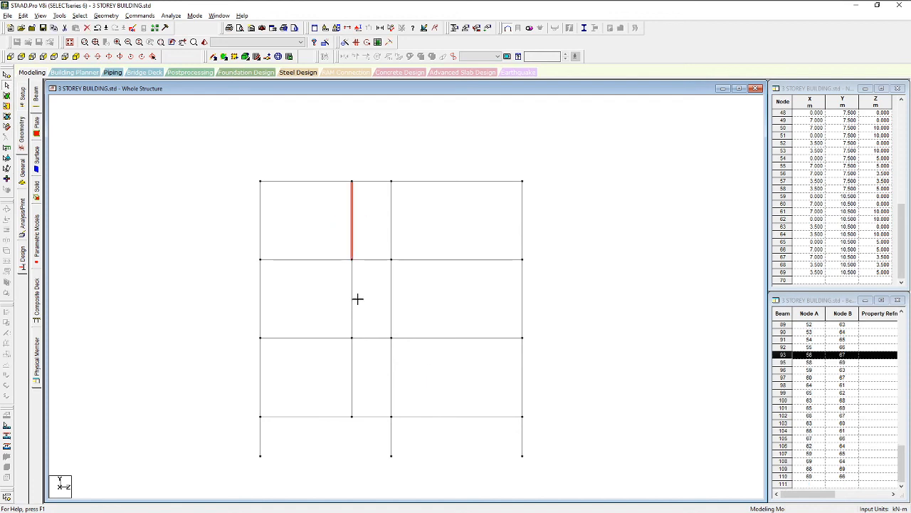
ctrl+click(351, 298)
ctrl+click(352, 374)
key(Delete)
key(Return)
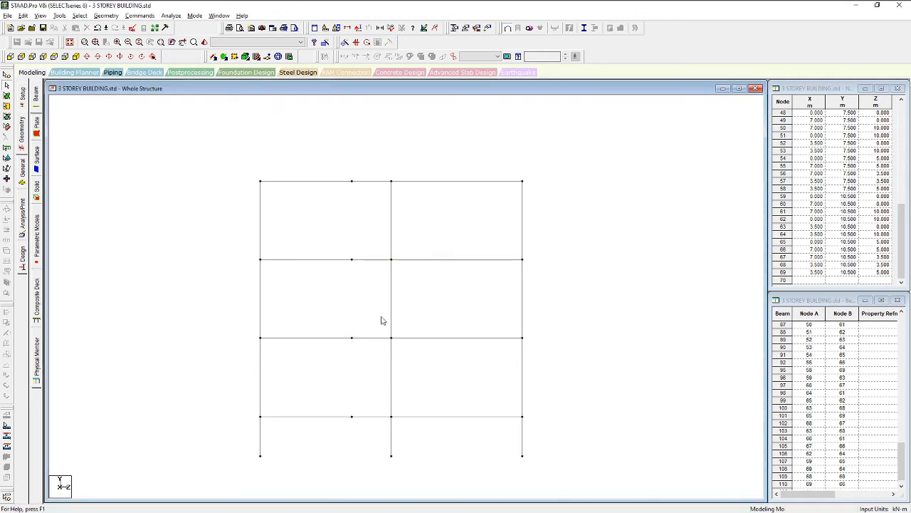
click(75, 57)
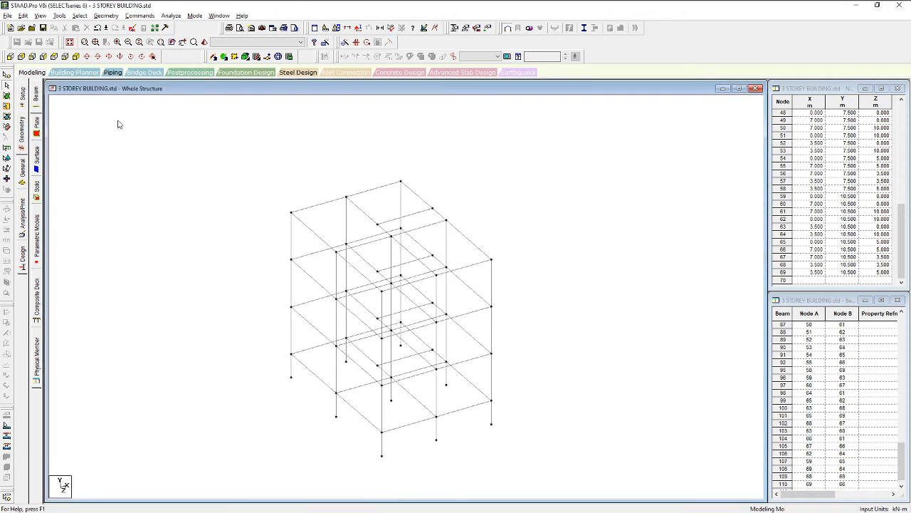
click(409, 260)
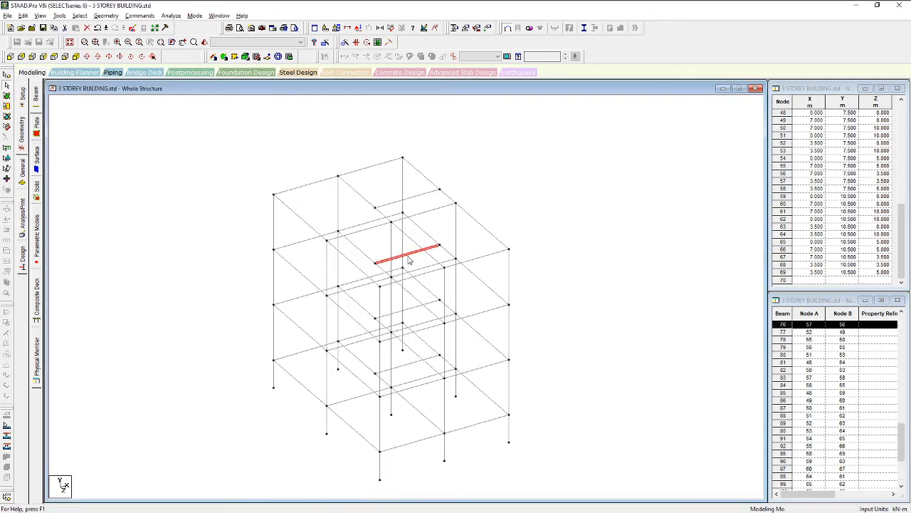
click(345, 235)
click(556, 255)
scroll(537, 372, down, 1)
middle_drag(536, 373, 513, 278)
middle_drag(439, 379, 417, 449)
scroll(421, 383, up, 2)
middle_drag(411, 328, 423, 263)
scroll(432, 289, down, 1)
middle_drag(450, 290, 433, 354)
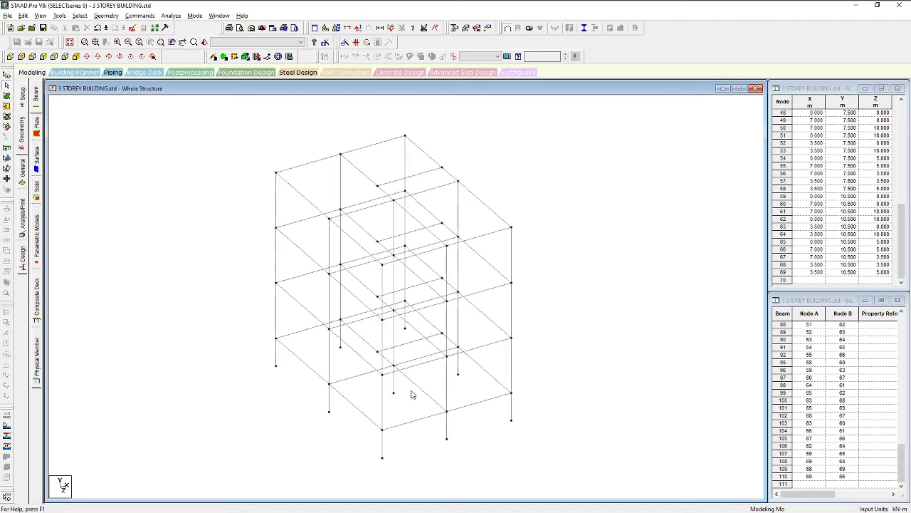
scroll(418, 420, up, 1)
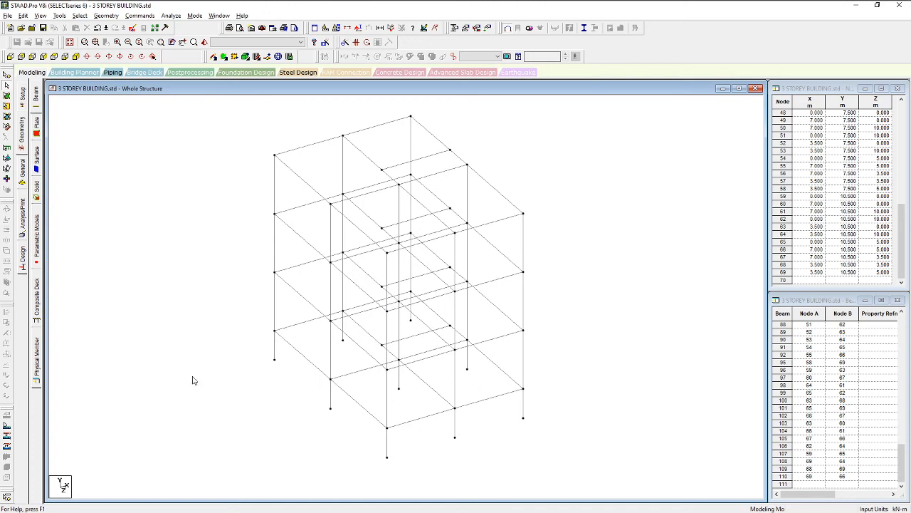
middle_drag(480, 316, 469, 330)
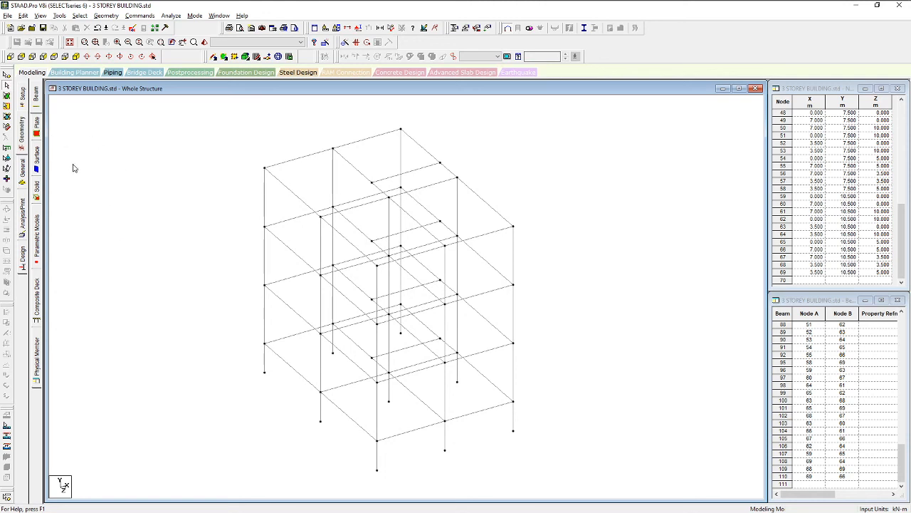
Open the General > Support page and zoom the structure view
click(22, 171)
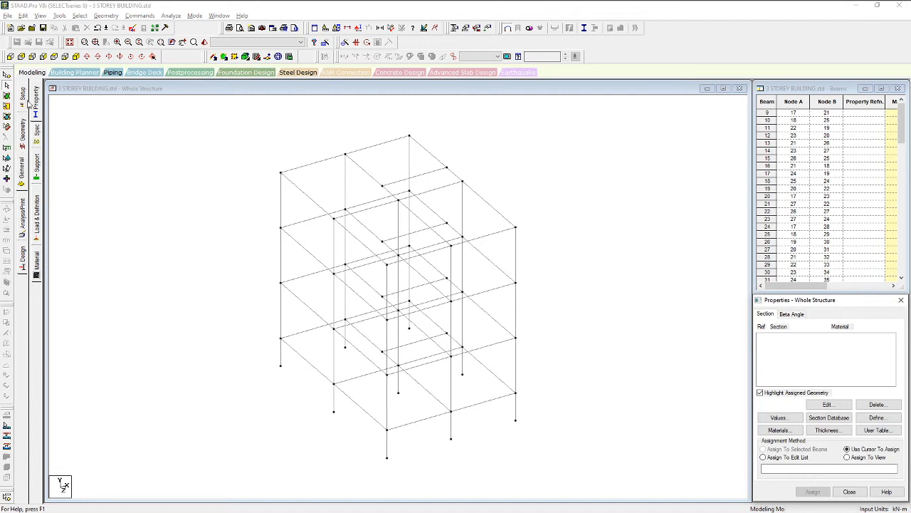
click(36, 166)
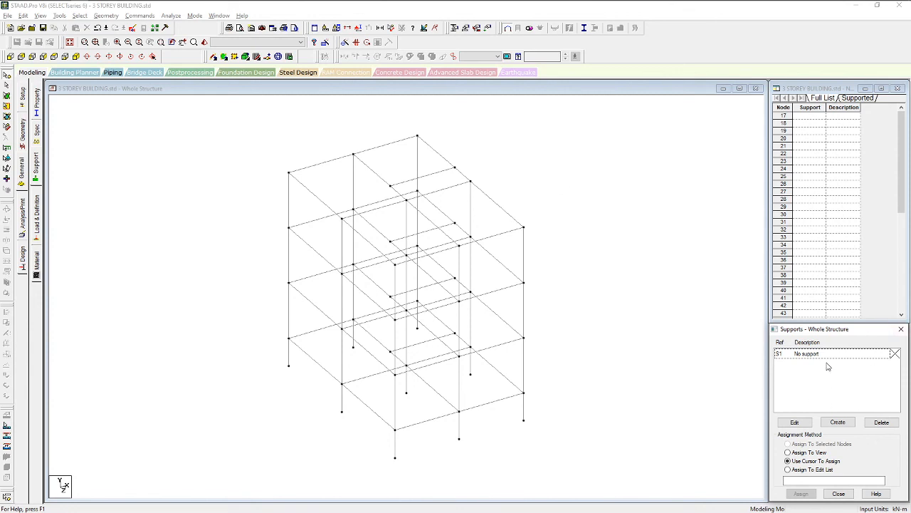
click(444, 448)
scroll(435, 393, up, 5)
scroll(444, 366, up, 6)
scroll(452, 380, down, 8)
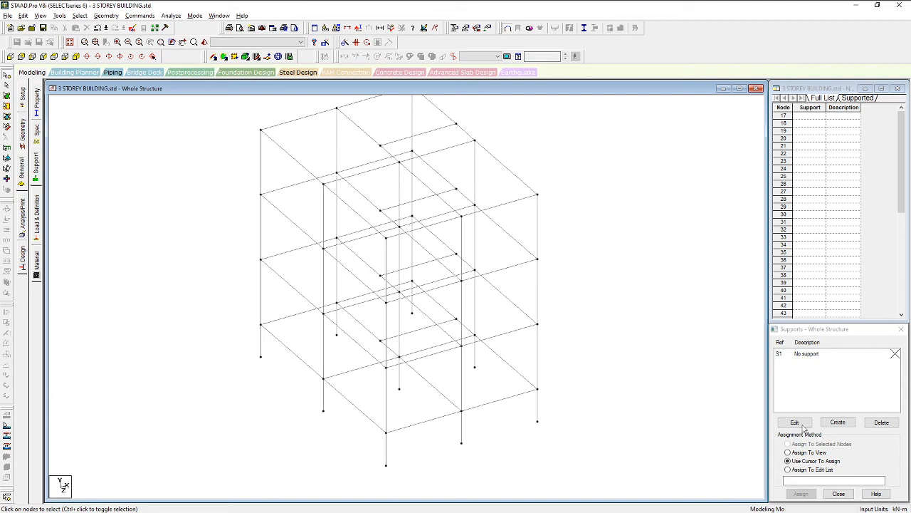
Create a Fixed support, restraining all six directions, and add it as S2 Support 2
click(838, 423)
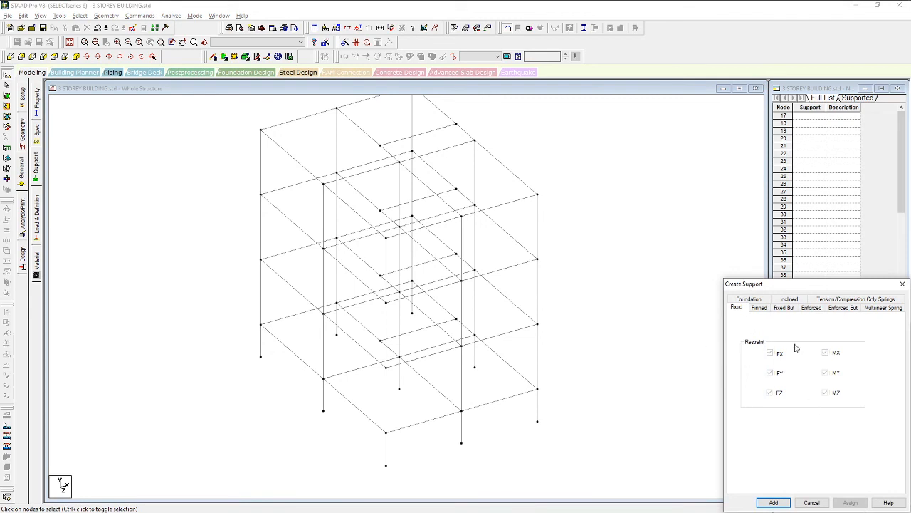
click(759, 308)
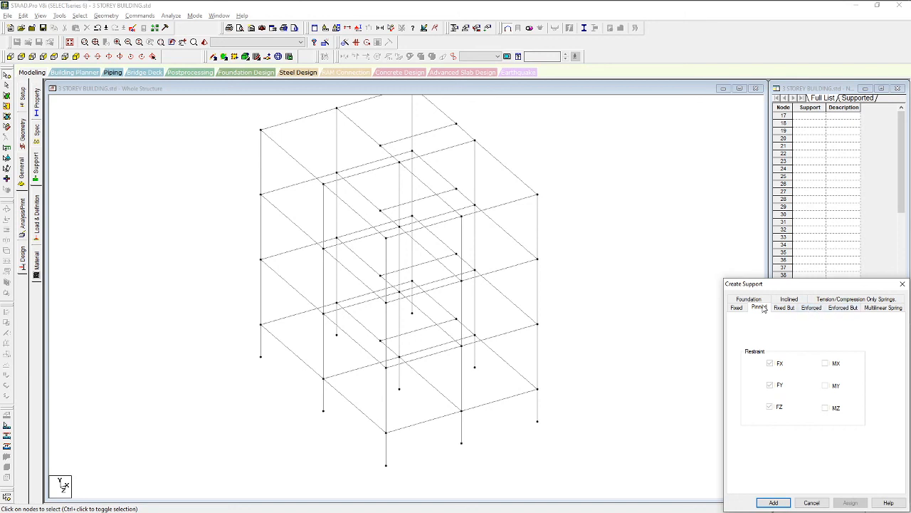
click(736, 309)
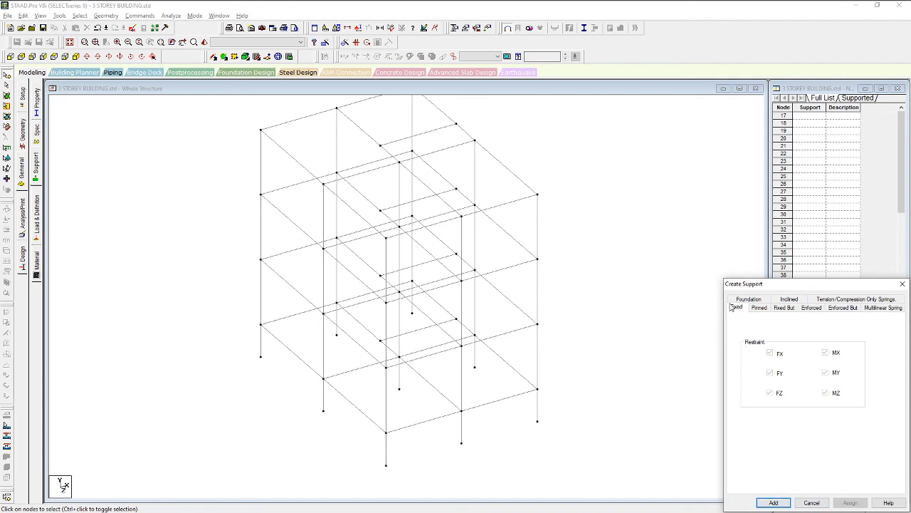
click(774, 502)
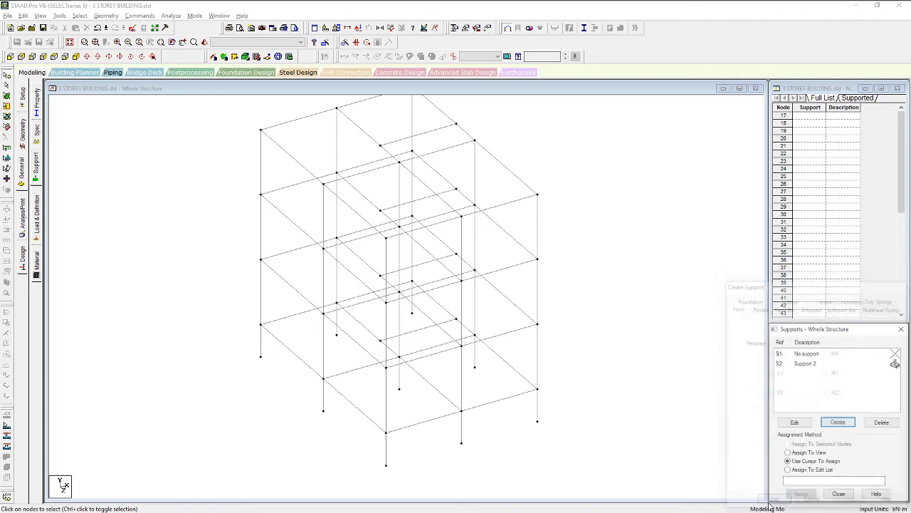
In front view, window-select the base nodes along the bottom and pick S2 Support 2
click(570, 436)
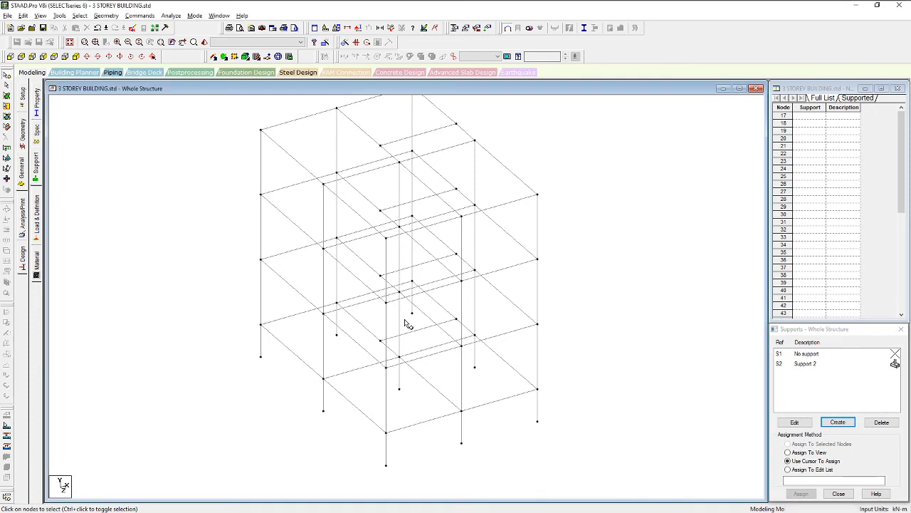
click(10, 56)
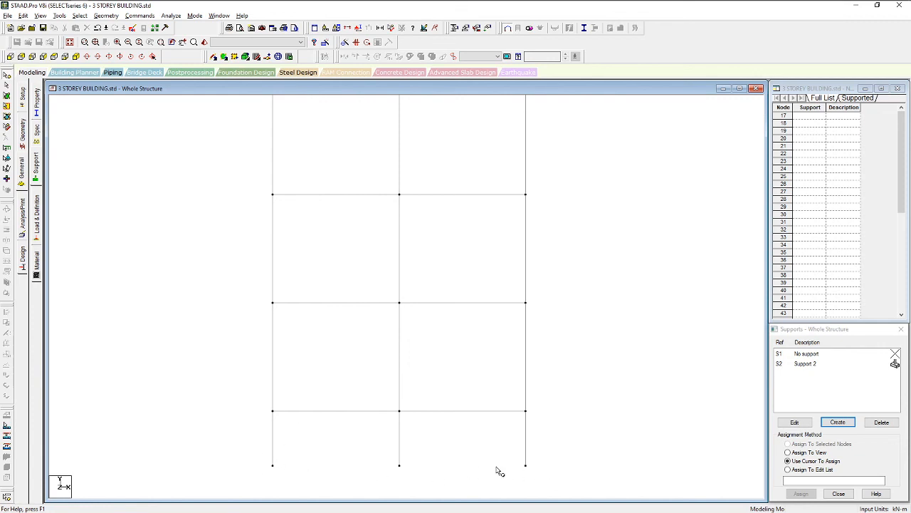
scroll(139, 317, down, 1)
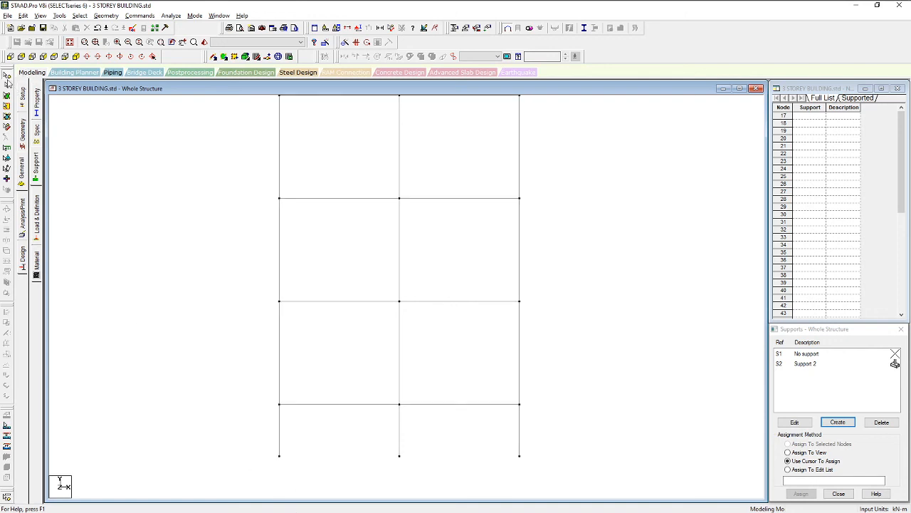
drag(255, 449, 483, 475)
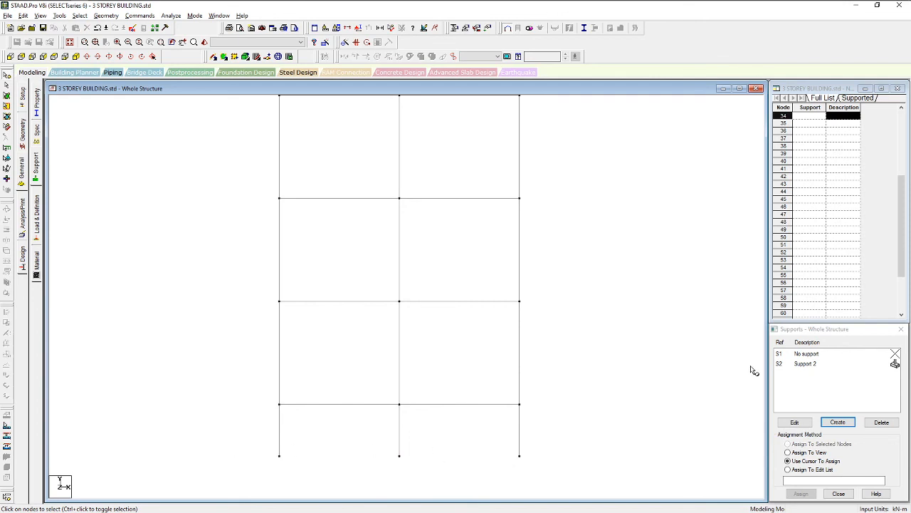
click(806, 364)
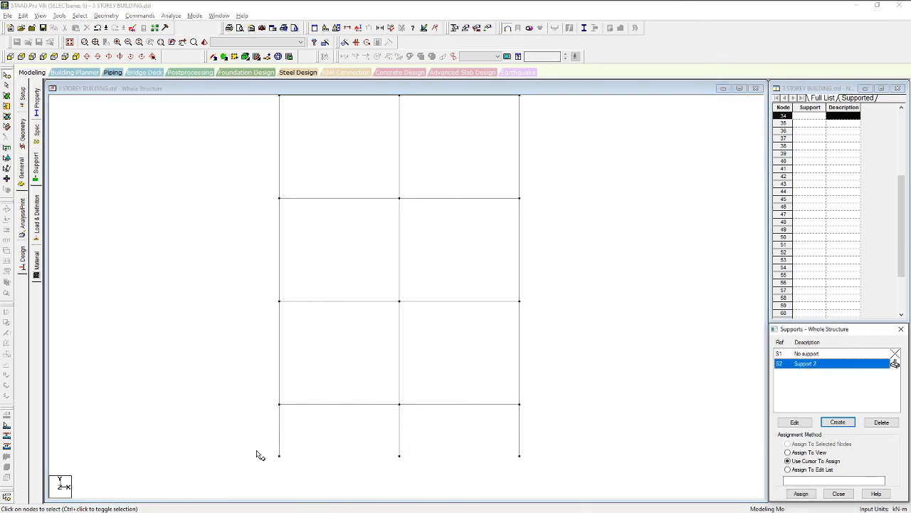
drag(255, 447, 544, 464)
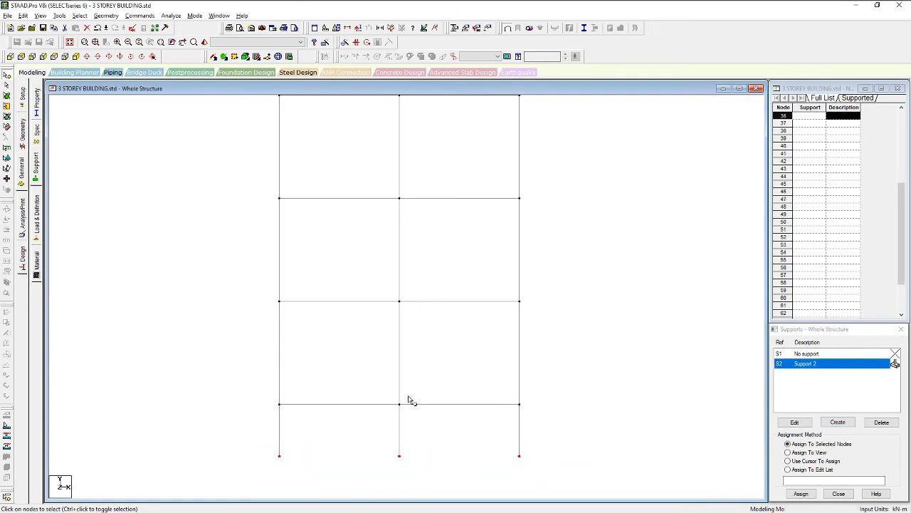
click(75, 56)
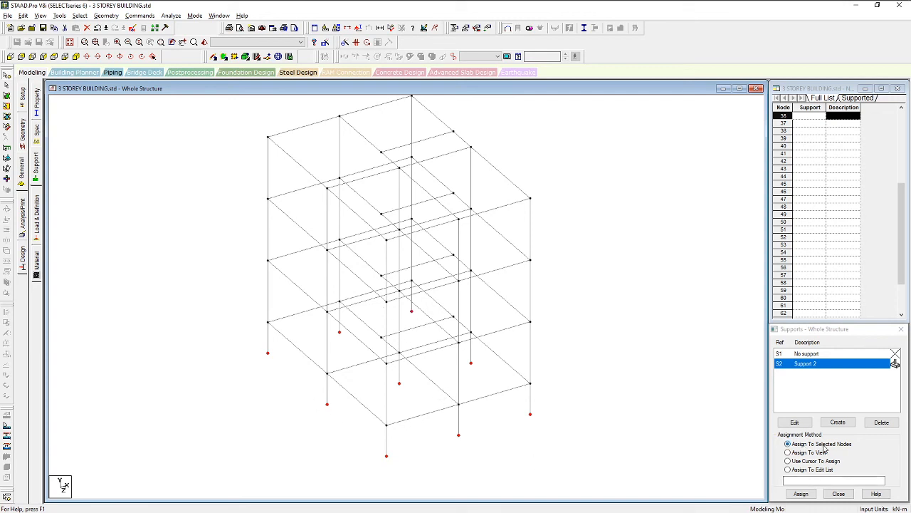
Assign Support 2 to the selected base nodes 28–36 and confirm
click(805, 493)
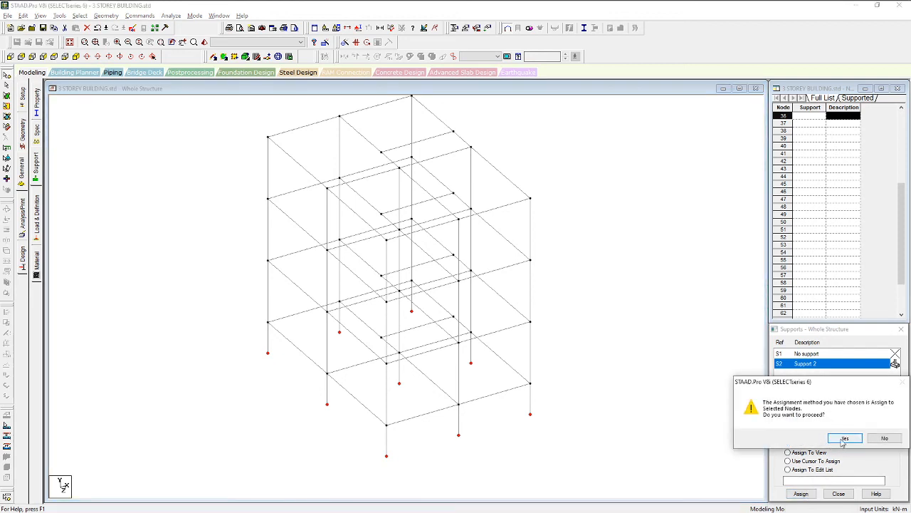
click(843, 439)
scroll(494, 444, up, 5)
scroll(488, 391, up, 3)
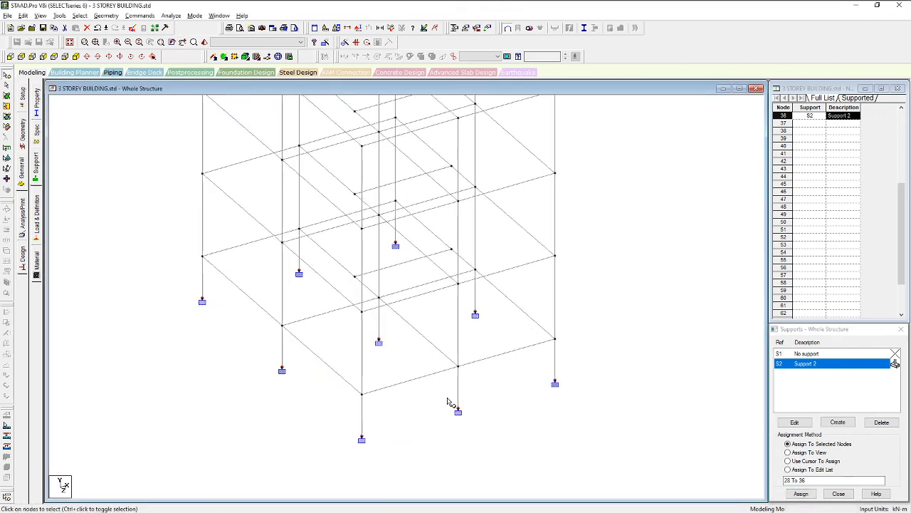
scroll(403, 427, down, 1)
scroll(403, 428, down, 1)
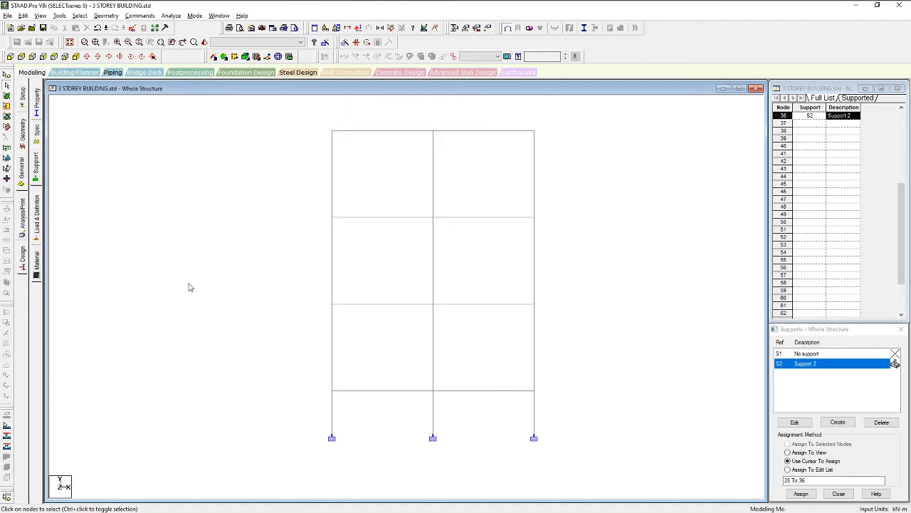
scroll(537, 450, down, 1)
scroll(379, 407, up, 1)
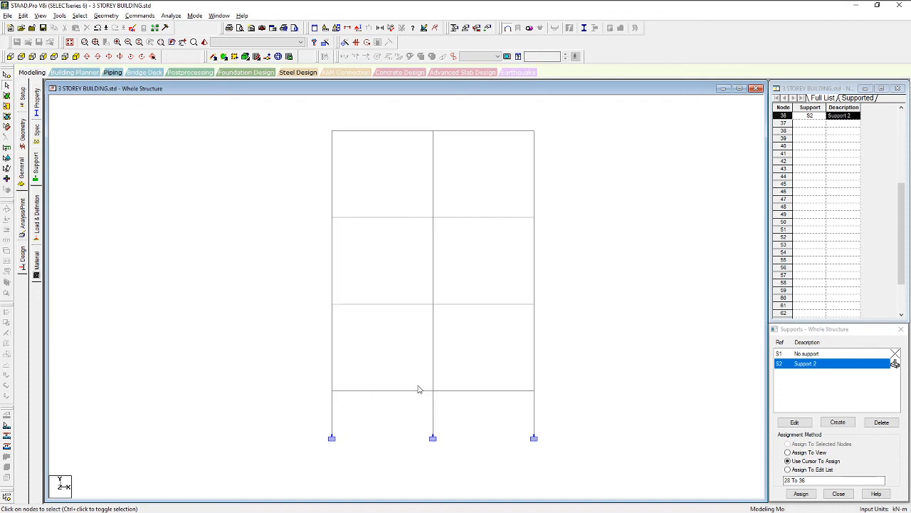
click(75, 57)
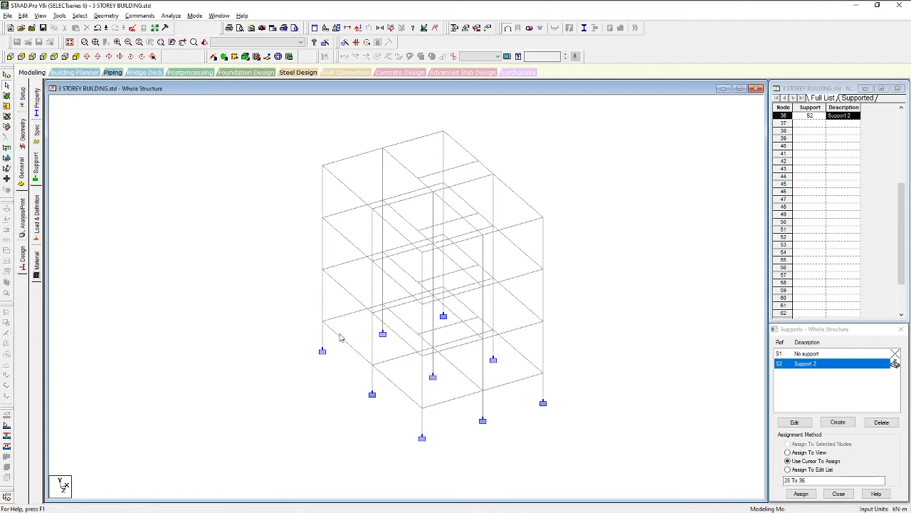
scroll(338, 320, down, 1)
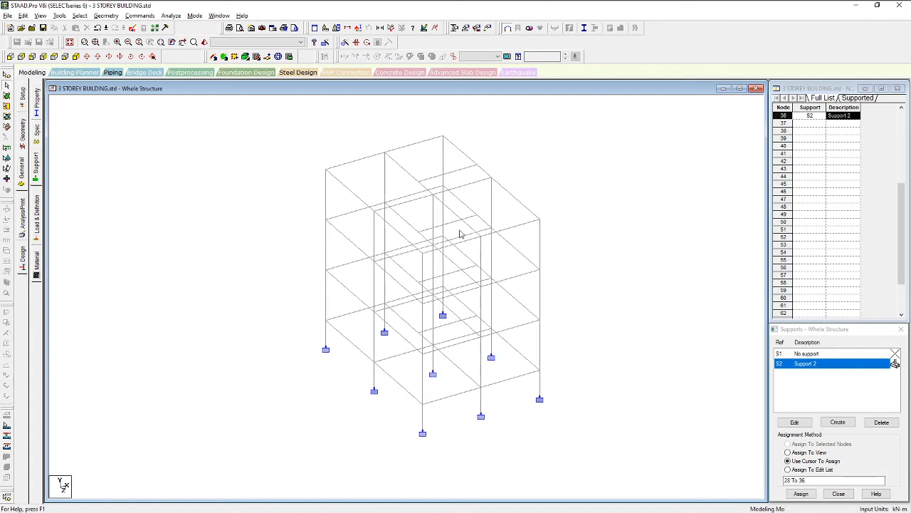
scroll(491, 269, down, 1)
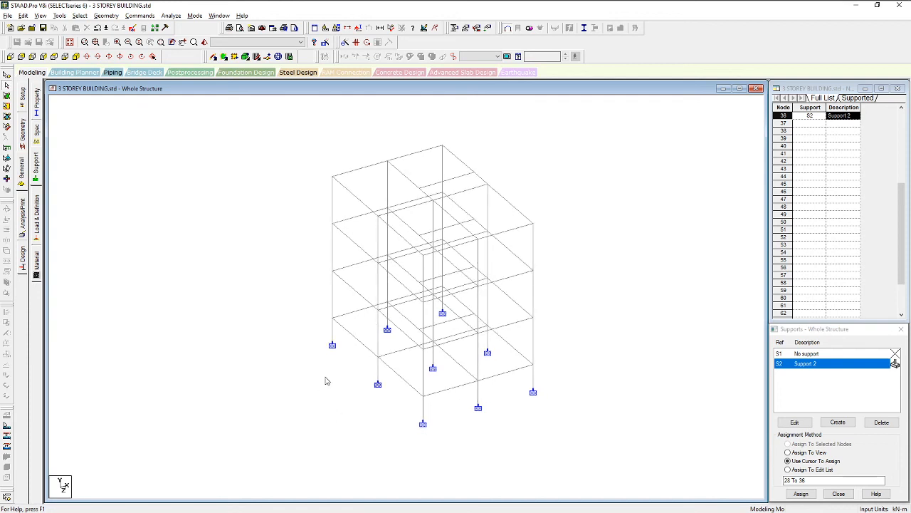
click(10, 57)
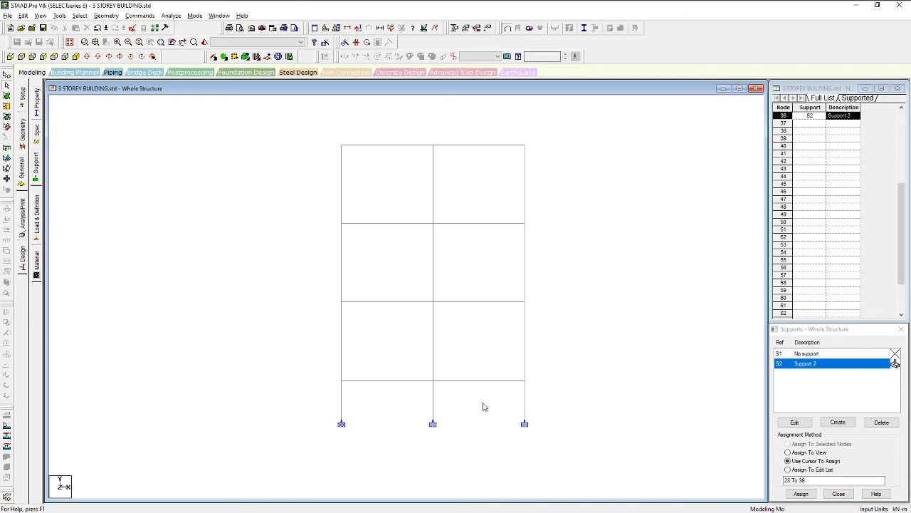
Box-select the ground-floor columns and beam, show only them, and view them isometrically
drag(558, 461, 332, 381)
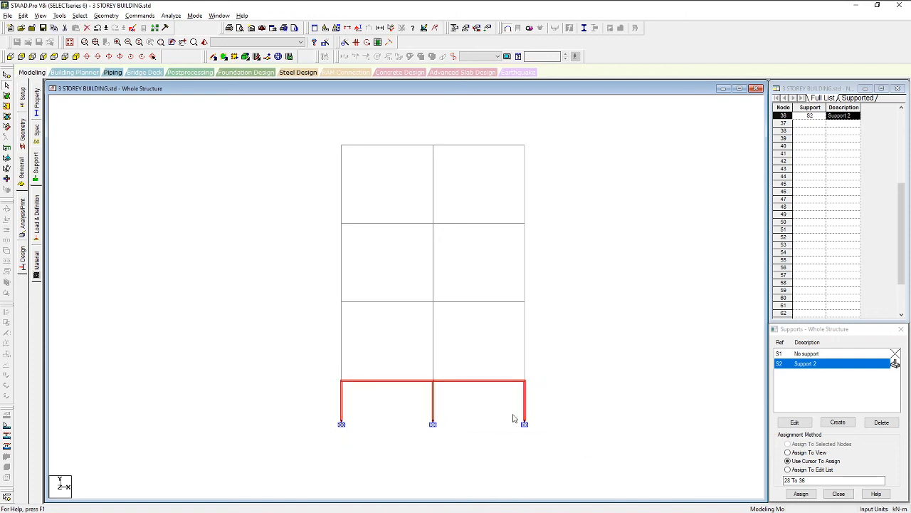
click(77, 56)
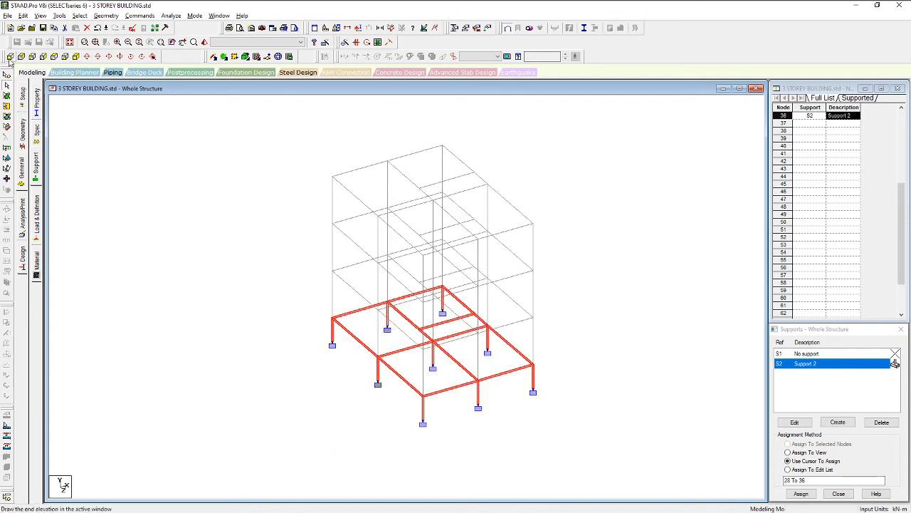
click(9, 56)
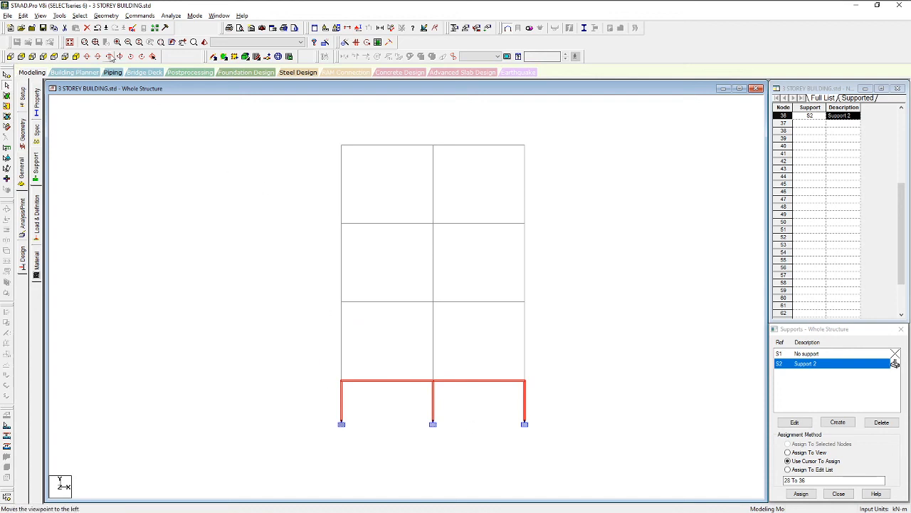
click(41, 17)
click(41, 16)
click(40, 16)
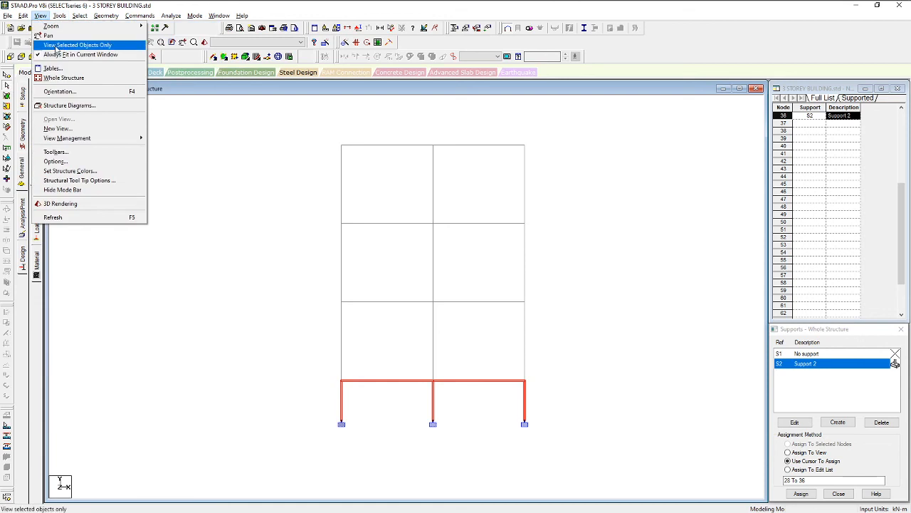
click(56, 45)
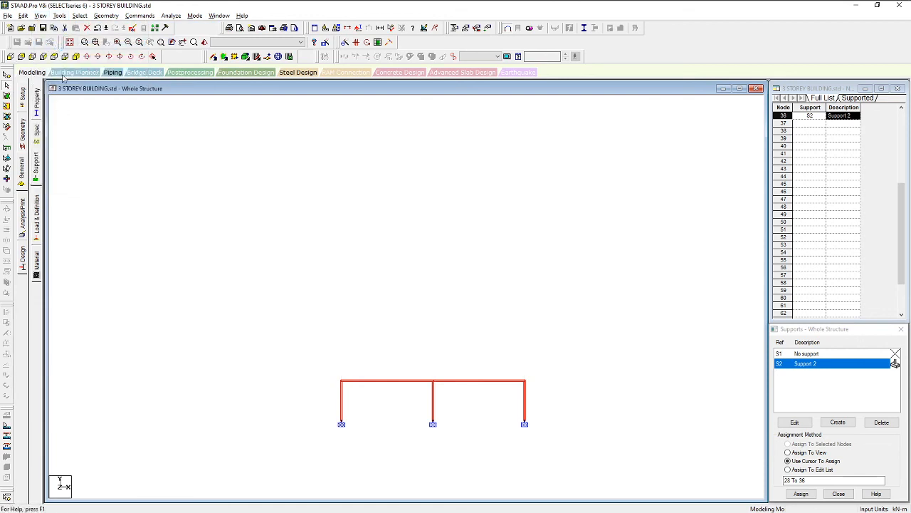
click(76, 57)
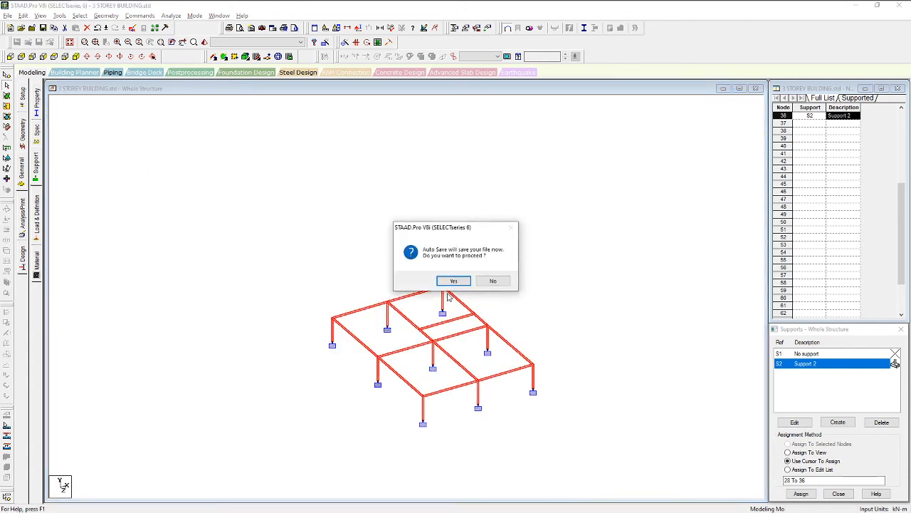
Accept the auto-save of the modified structure, clear the selection, and zoom in on the frame
click(450, 281)
click(388, 273)
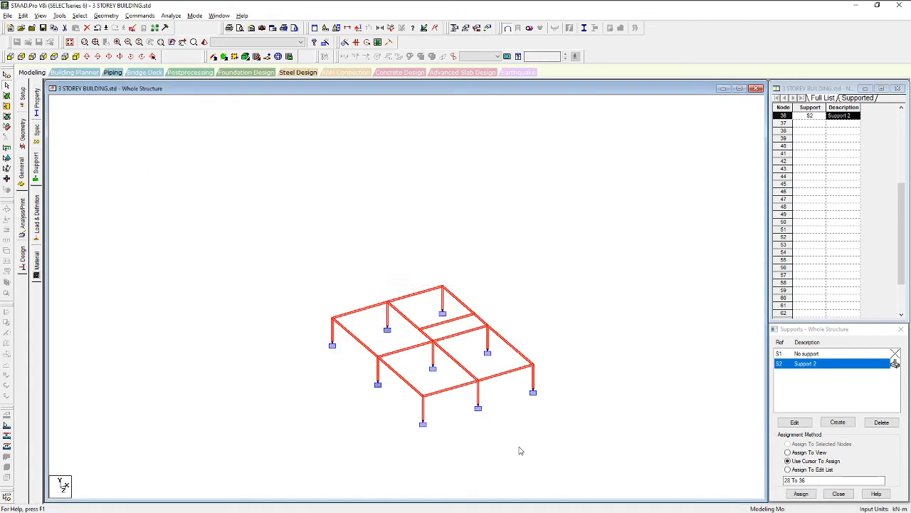
click(493, 456)
middle_drag(533, 455, 498, 392)
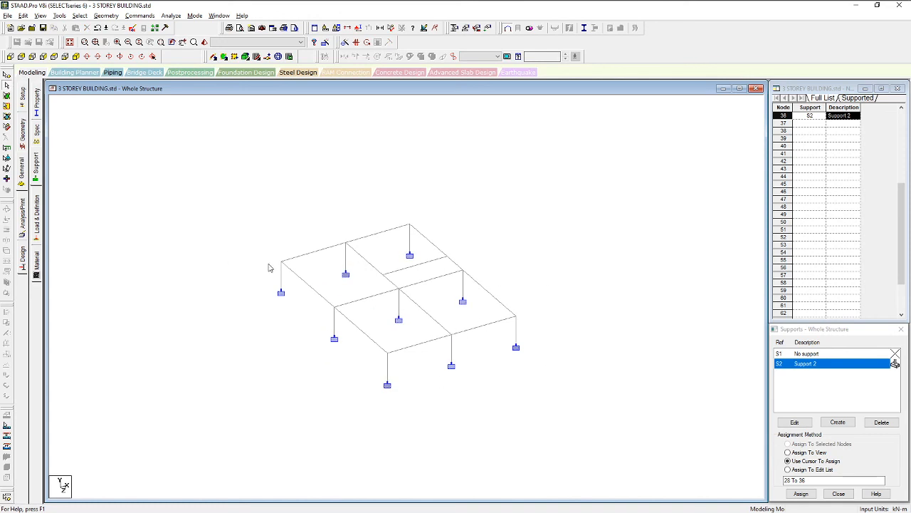
scroll(415, 320, up, 1)
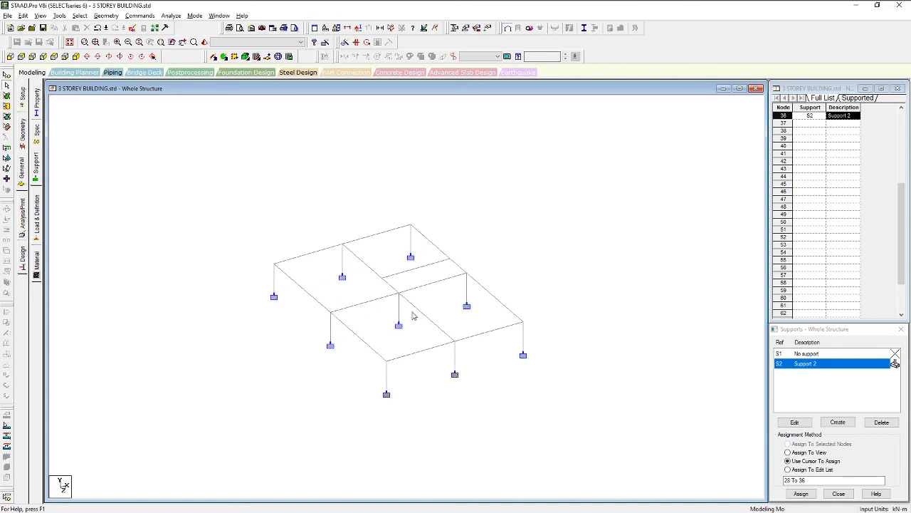
mouse_move(358, 293)
middle_down()
mouse_move(404, 304)
mouse_move(393, 305)
mouse_move(361, 278)
mouse_move(350, 317)
mouse_move(372, 284)
middle_up()
scroll(378, 289, up, 1)
scroll(381, 288, up, 2)
scroll(366, 277, up, 1)
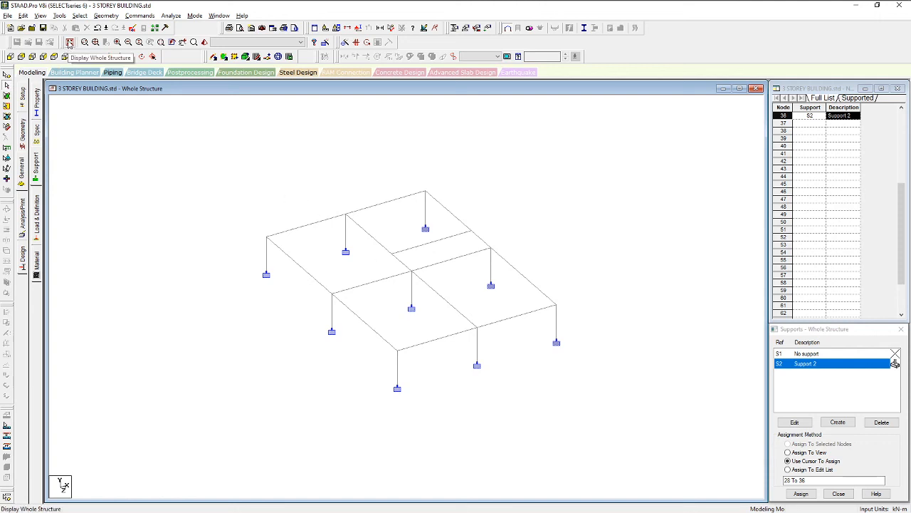
Display the whole structure, then select and clear several floor beams
click(69, 43)
middle_drag(419, 421, 424, 337)
scroll(368, 322, up, 3)
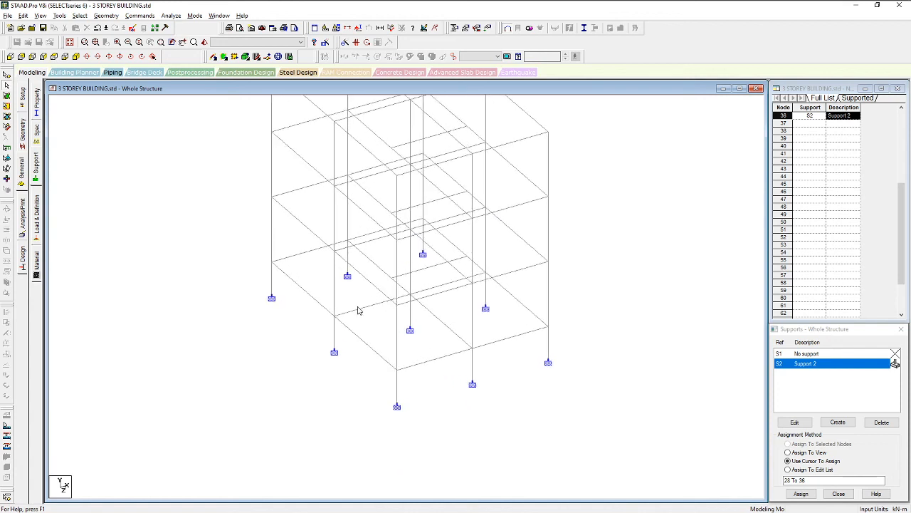
click(359, 308)
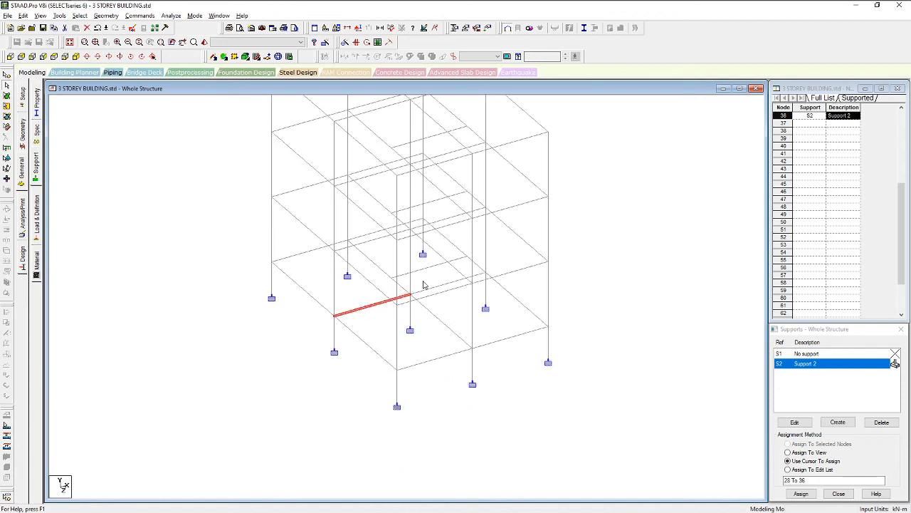
ctrl+click(431, 286)
ctrl+click(371, 235)
ctrl+click(308, 251)
click(308, 296)
scroll(479, 308, down, 1)
middle_drag(478, 309, 428, 338)
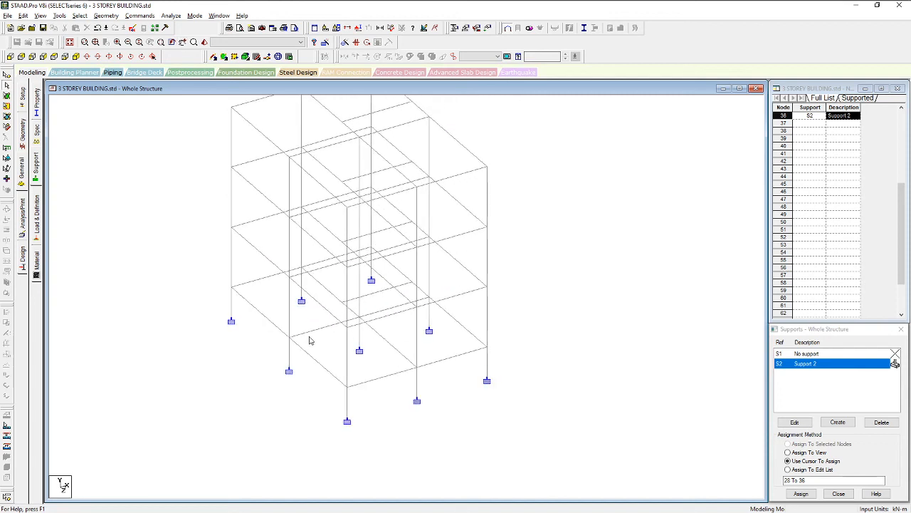
middle_drag(277, 341, 329, 346)
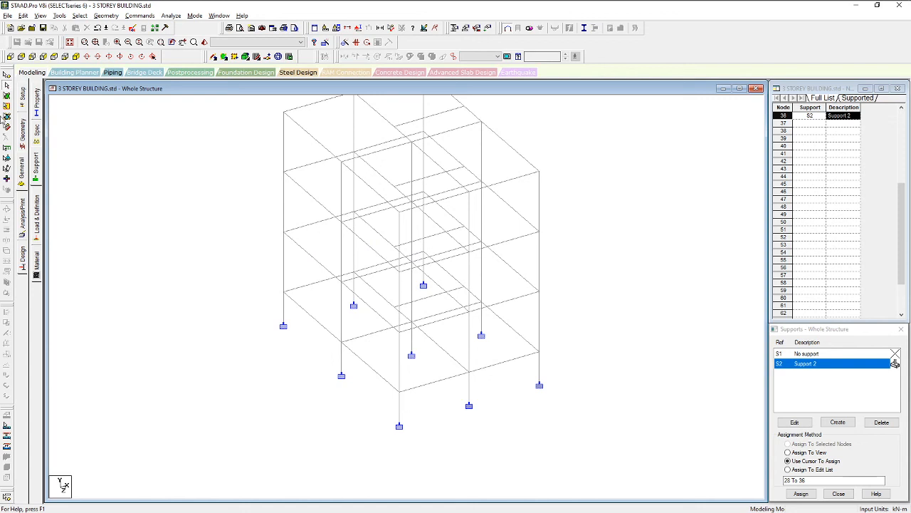
From the +Z front view, isolate the ground-storey beams and columns, then return to isometric
click(9, 56)
drag(555, 458, 262, 370)
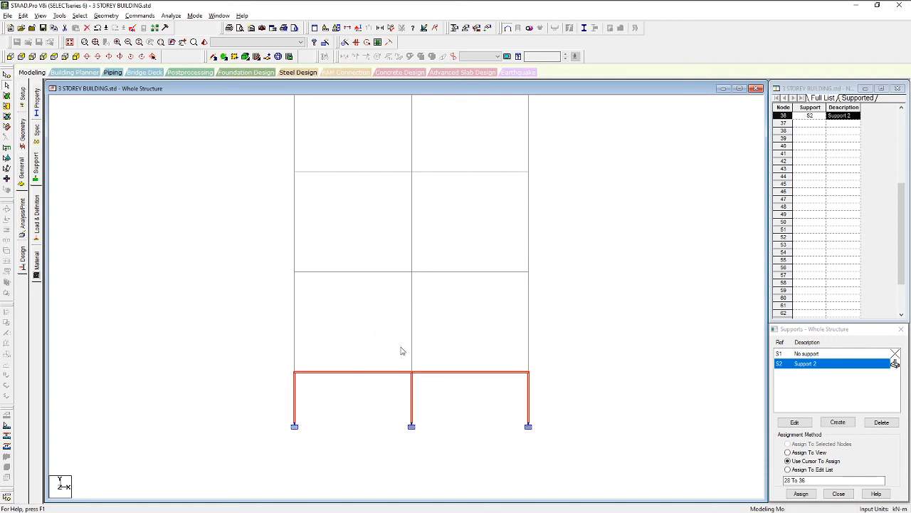
click(37, 19)
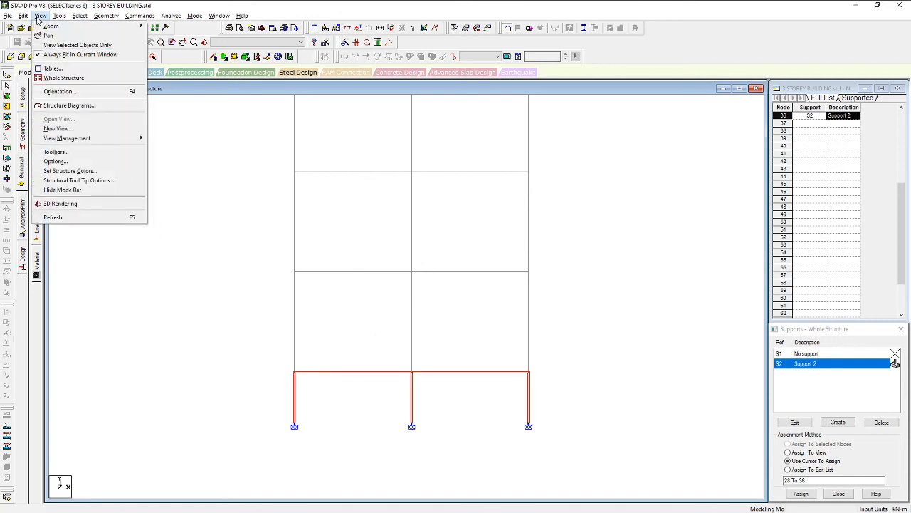
click(75, 45)
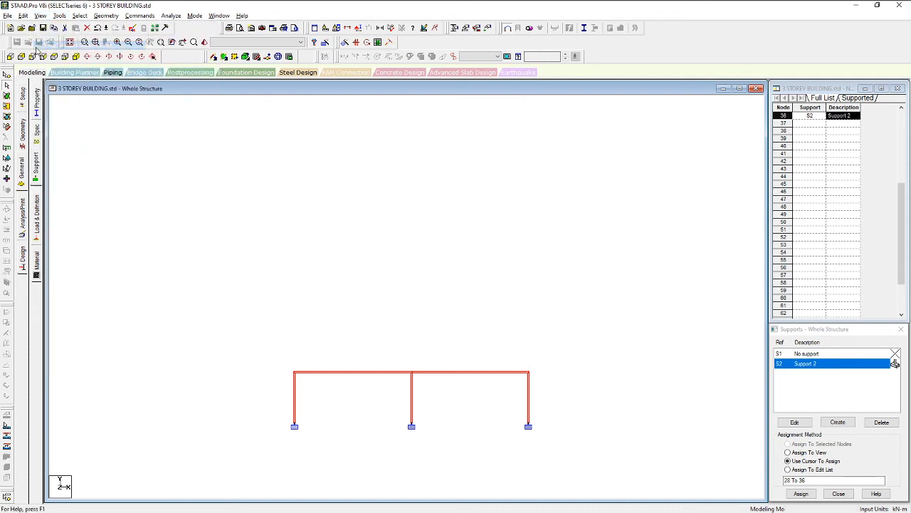
click(77, 57)
Clear the member selection and reposition and zoom the frame in the view
click(509, 264)
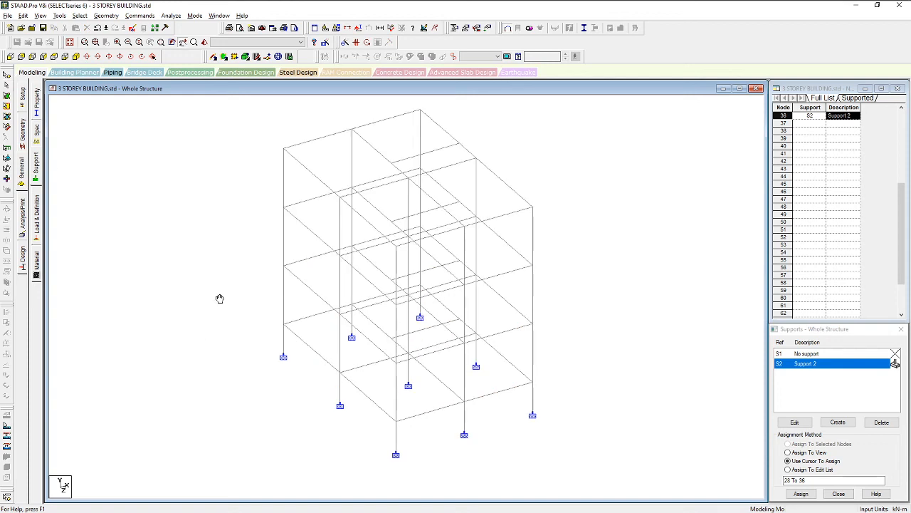
middle_drag(217, 294, 217, 304)
scroll(240, 274, down, 1)
scroll(240, 276, down, 1)
scroll(228, 291, up, 2)
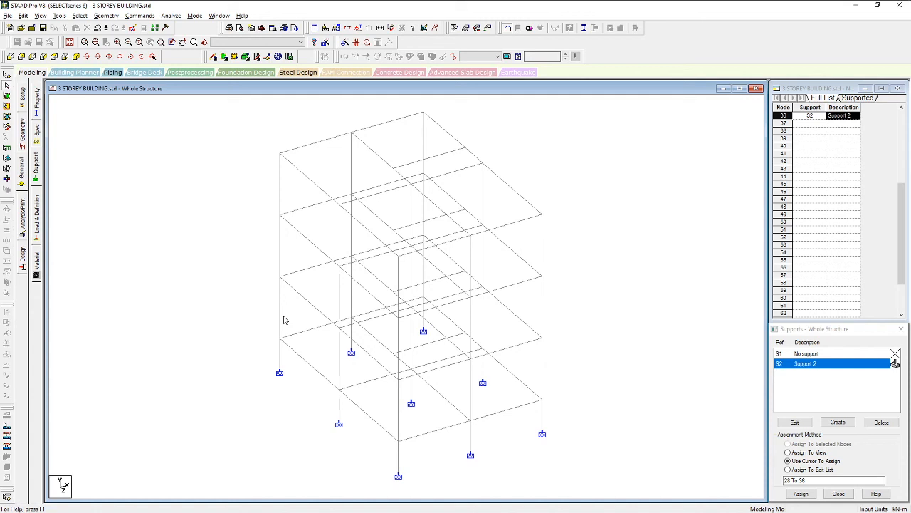
middle_drag(456, 318, 461, 337)
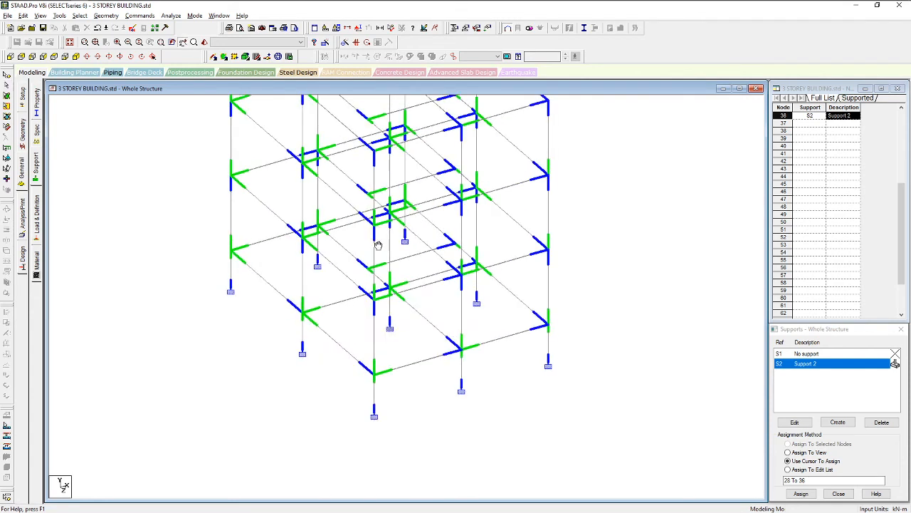
middle_drag(376, 244, 371, 312)
scroll(448, 264, down, 1)
scroll(459, 264, down, 1)
middle_drag(578, 264, 569, 321)
scroll(463, 291, down, 2)
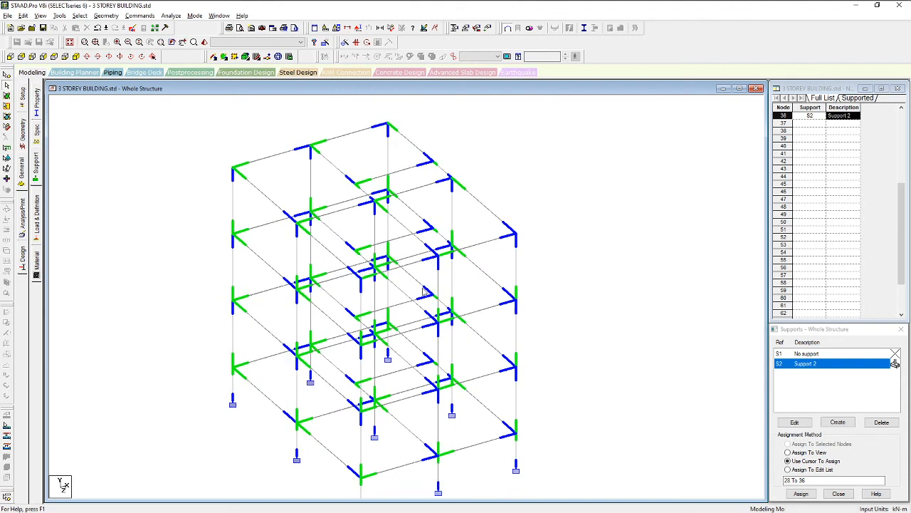
Browse the Geometry and Tools menus without choosing a command, then reposition the model
scroll(344, 277, up, 2)
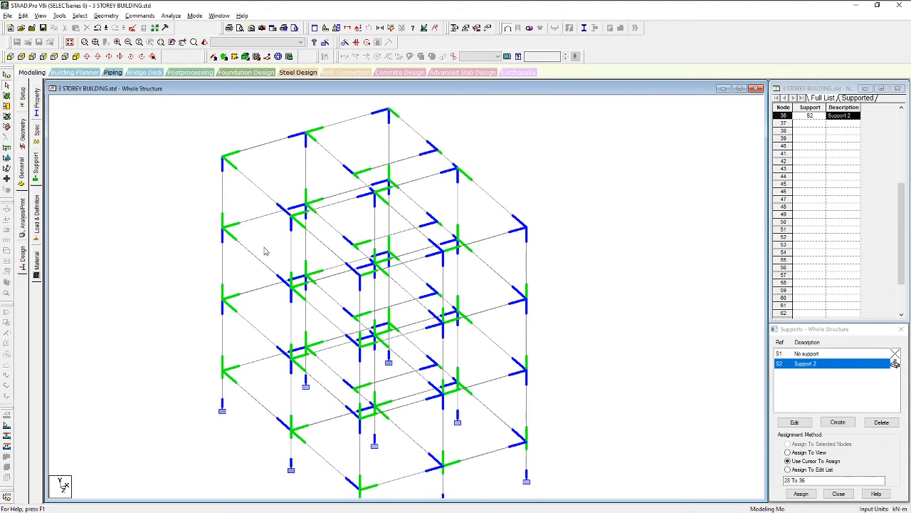
click(98, 15)
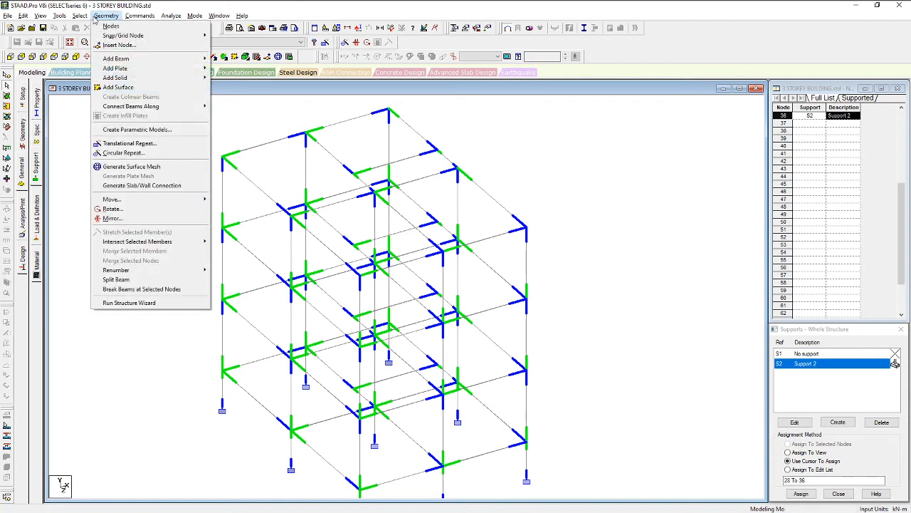
mouse_move(59, 16)
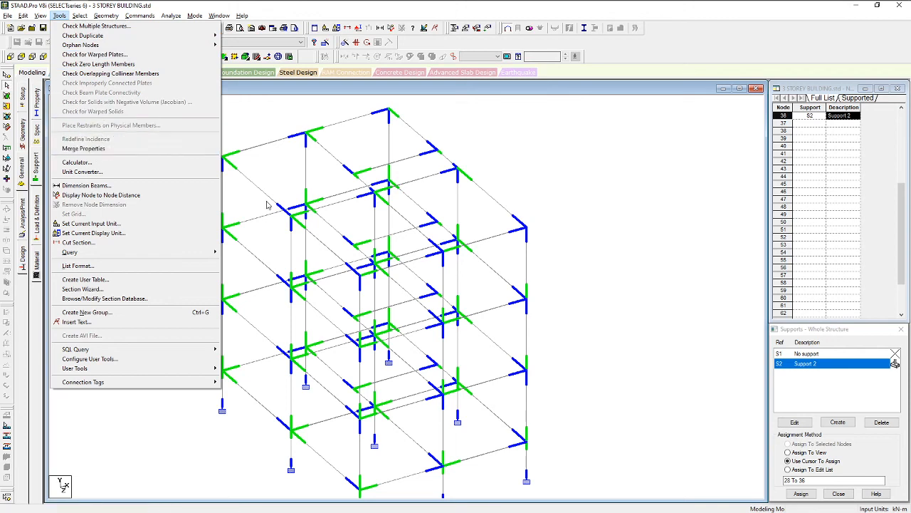
click(554, 247)
scroll(574, 326, down, 1)
middle_drag(534, 345, 568, 259)
middle_drag(581, 305, 580, 318)
scroll(579, 318, down, 1)
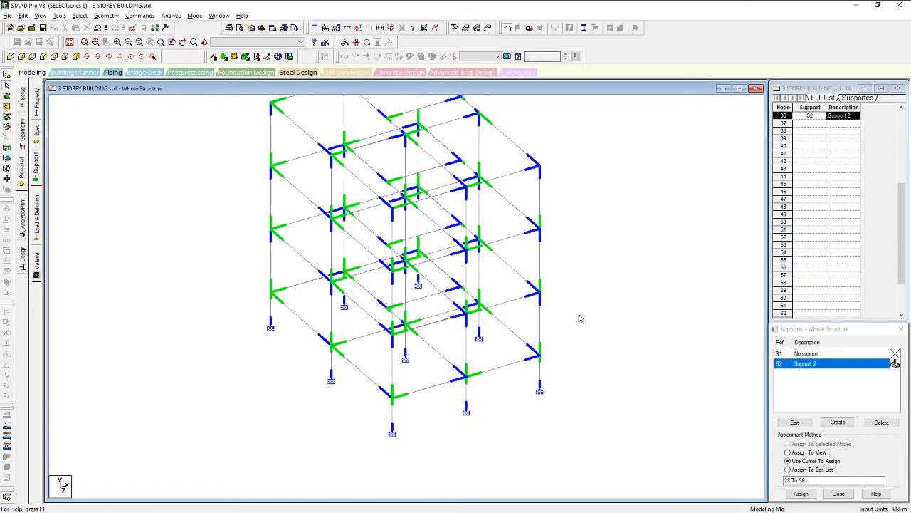
Hide the beam-end markers with Shift+E and show the frame in front elevation
key(shift+e)
scroll(493, 336, down, 1)
middle_drag(493, 336, 458, 368)
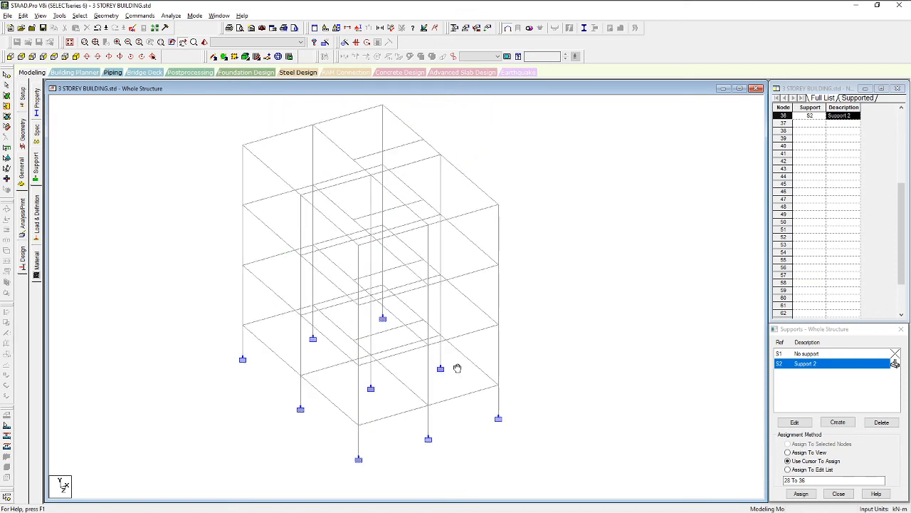
click(10, 57)
scroll(385, 287, down, 2)
scroll(310, 305, up, 1)
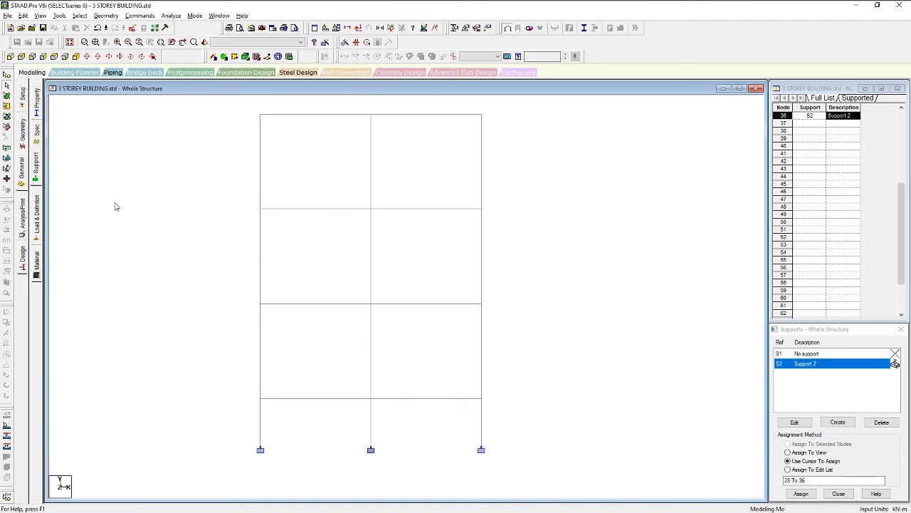
Open the Property page to label members R1 (Rect 0.40x0.20) and R2 (Rect 0.30x0.30)
click(23, 166)
scroll(385, 197, down, 3)
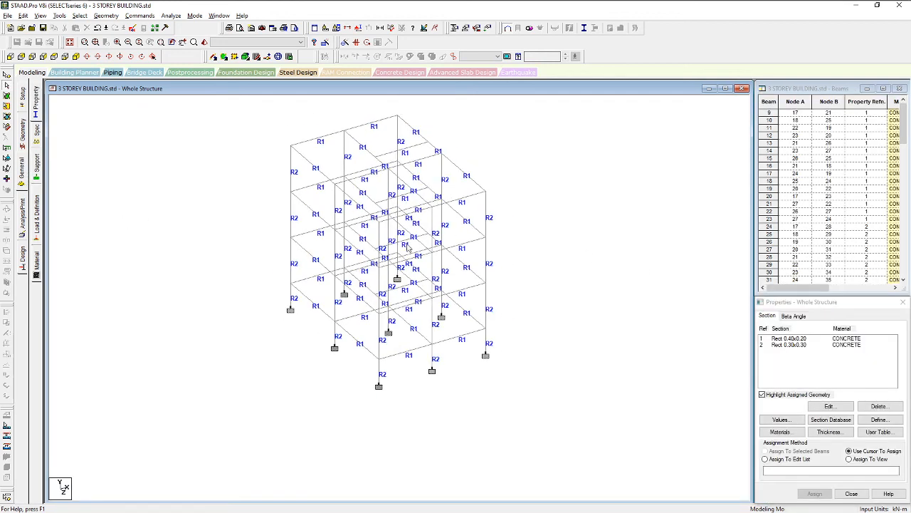
middle_drag(312, 242, 296, 303)
scroll(291, 302, up, 2)
scroll(239, 312, up, 1)
middle_drag(219, 305, 281, 272)
middle_drag(220, 279, 168, 289)
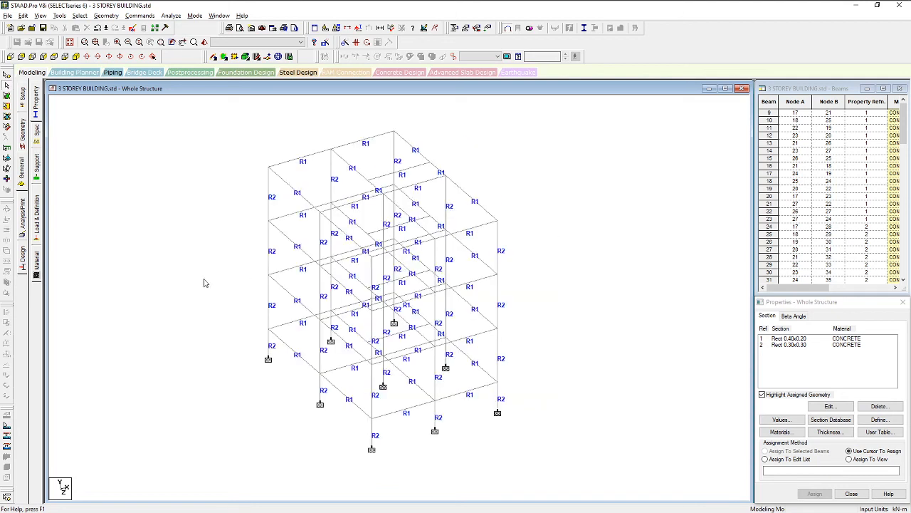